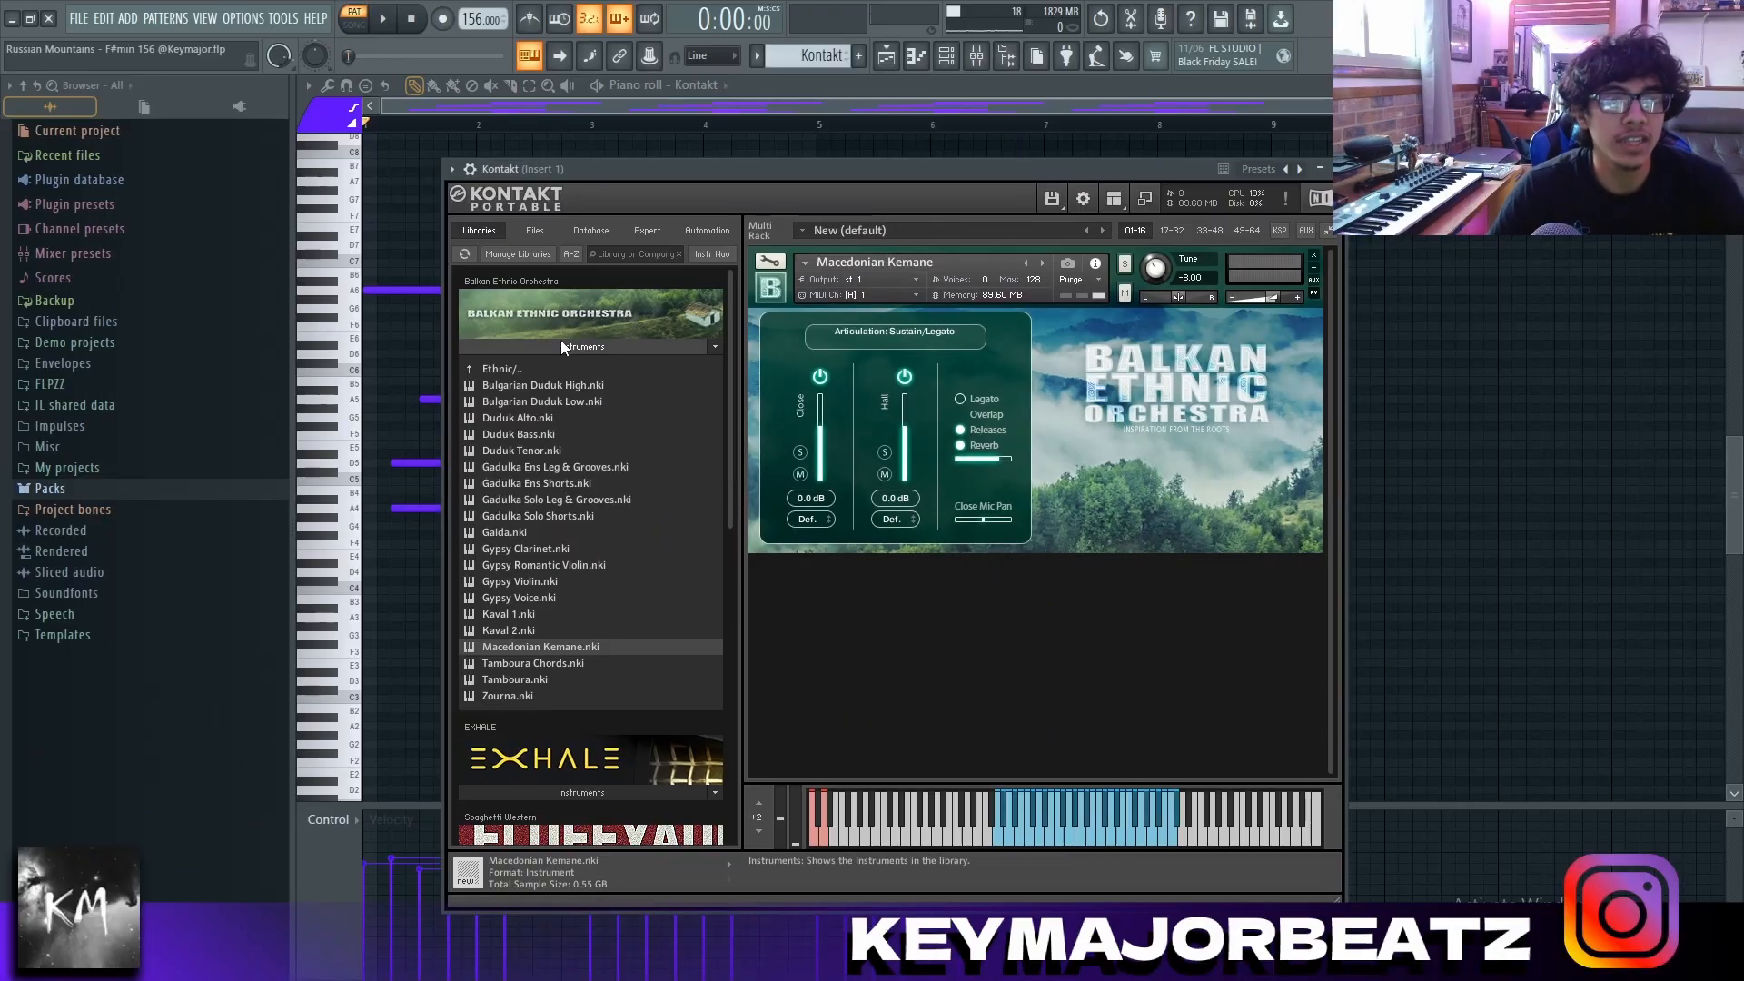
# Collapse the Balkan Ethnic Orchestra instrument list and raise the Macedonian Kemane's tuning
pyautogui.click(562, 346)
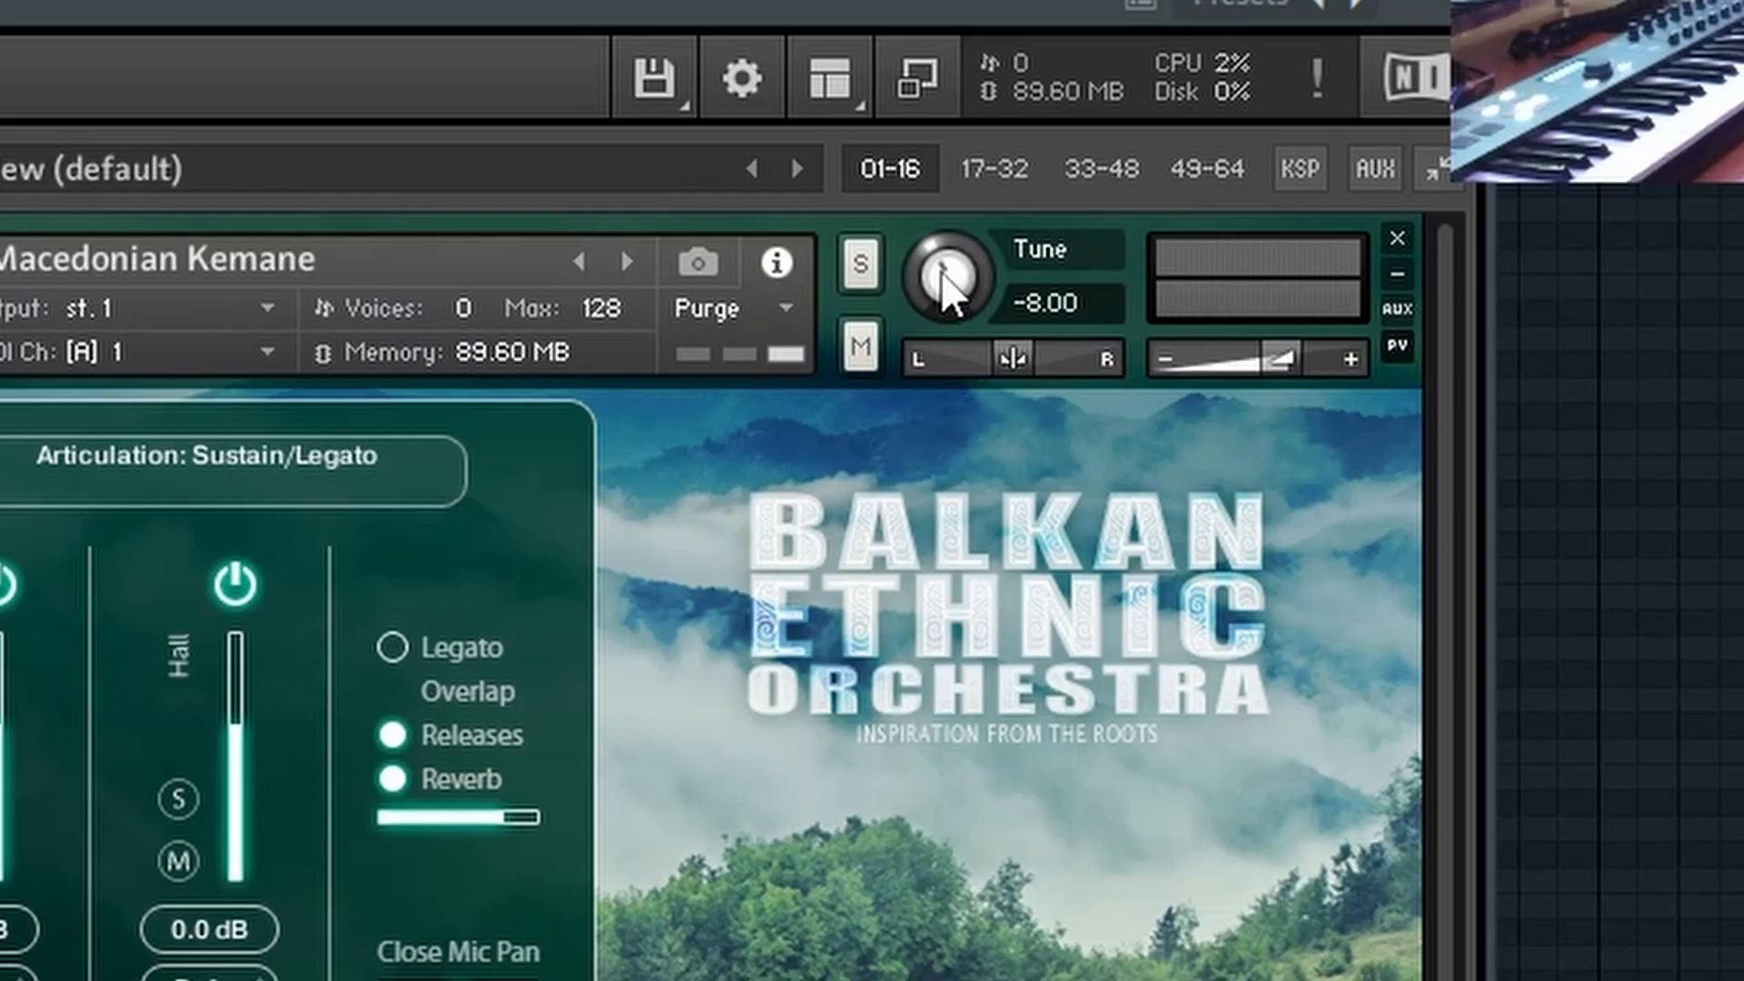
pyautogui.moveTo(1152, 268); pyautogui.dragTo(1149, 238)
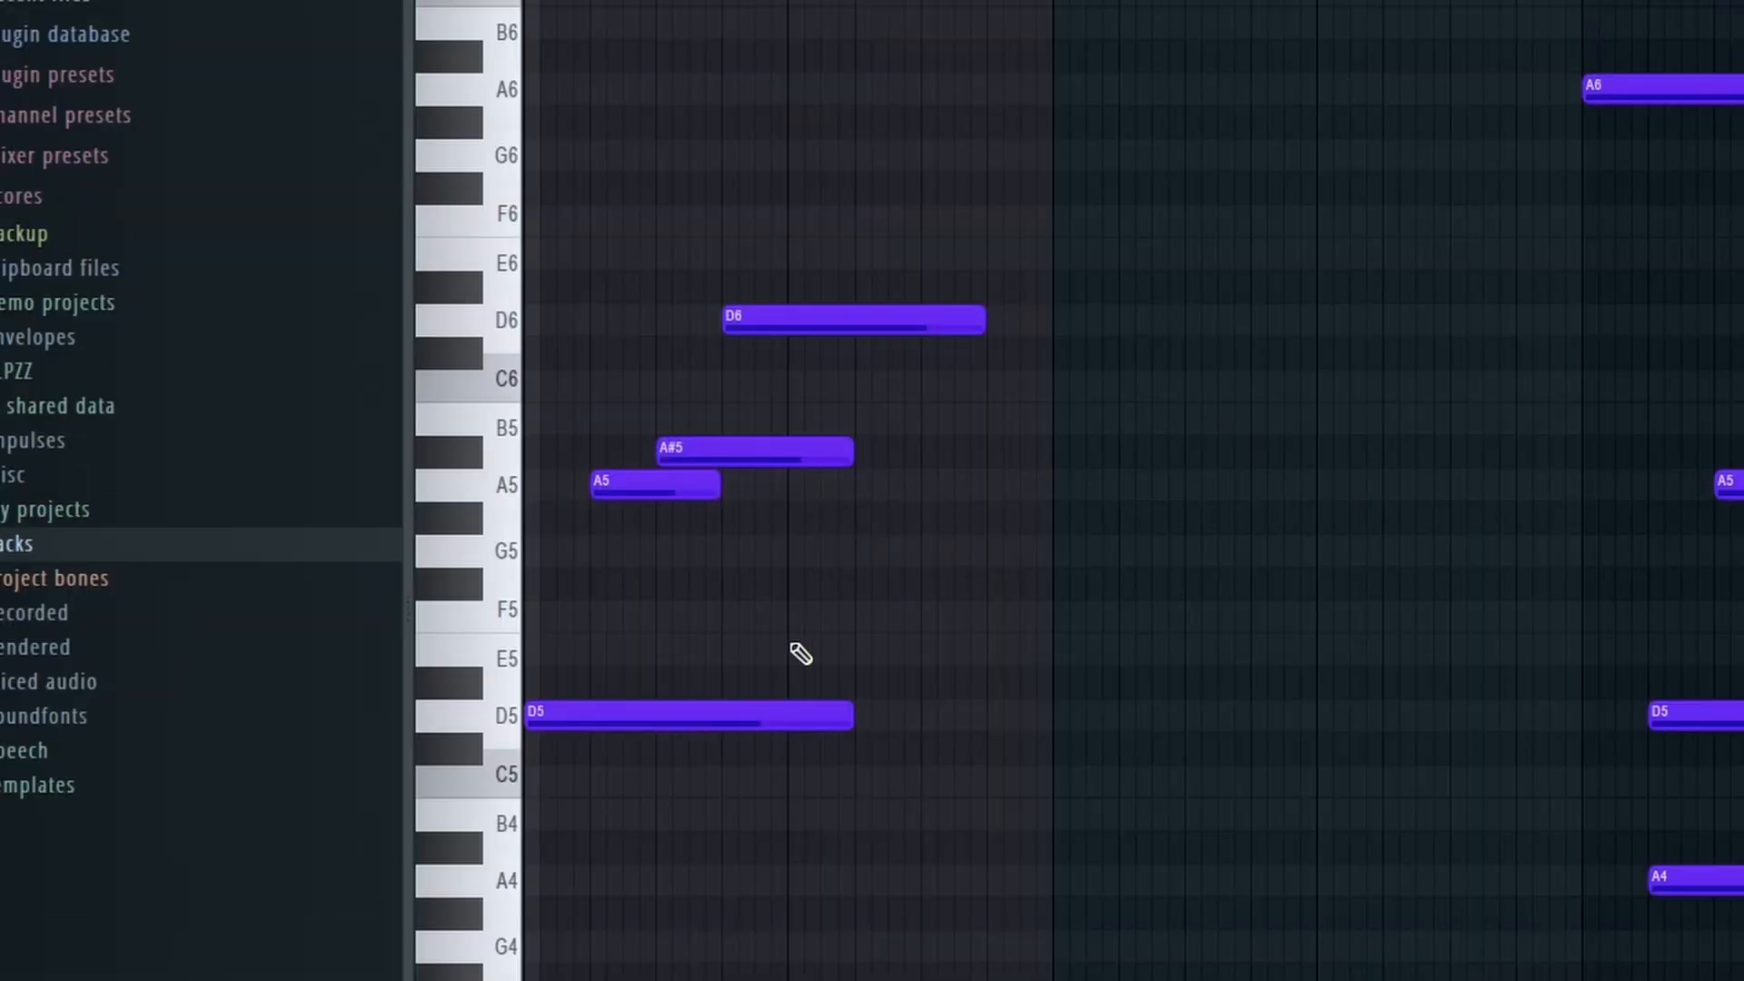
# Highlight the opening phrase's A5 and A#5 notes as well as its long D5 note, and clear the selection
pyautogui.moveTo(819, 601); pyautogui.dragTo(658, 732)
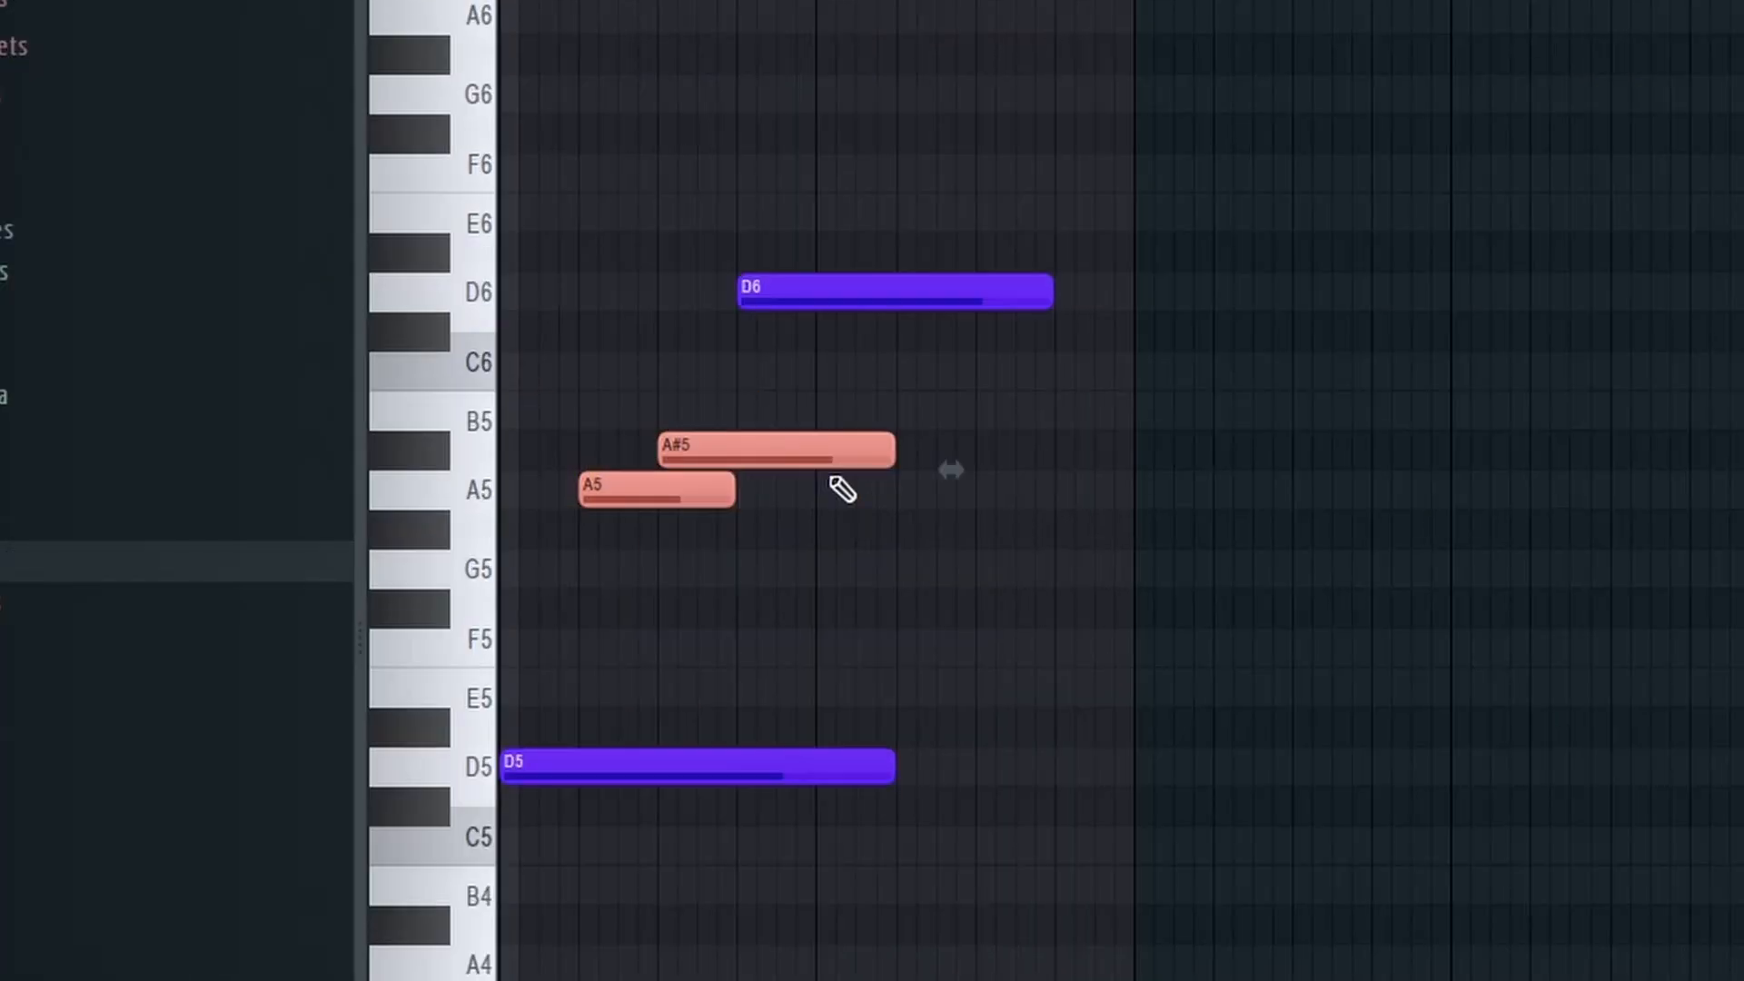
pyautogui.moveTo(775, 404); pyautogui.dragTo(636, 509)
pyautogui.keyDown('ctrl'); pyautogui.click(791, 526); pyautogui.keyUp('ctrl')
pyautogui.moveTo(838, 536); pyautogui.dragTo(662, 795)
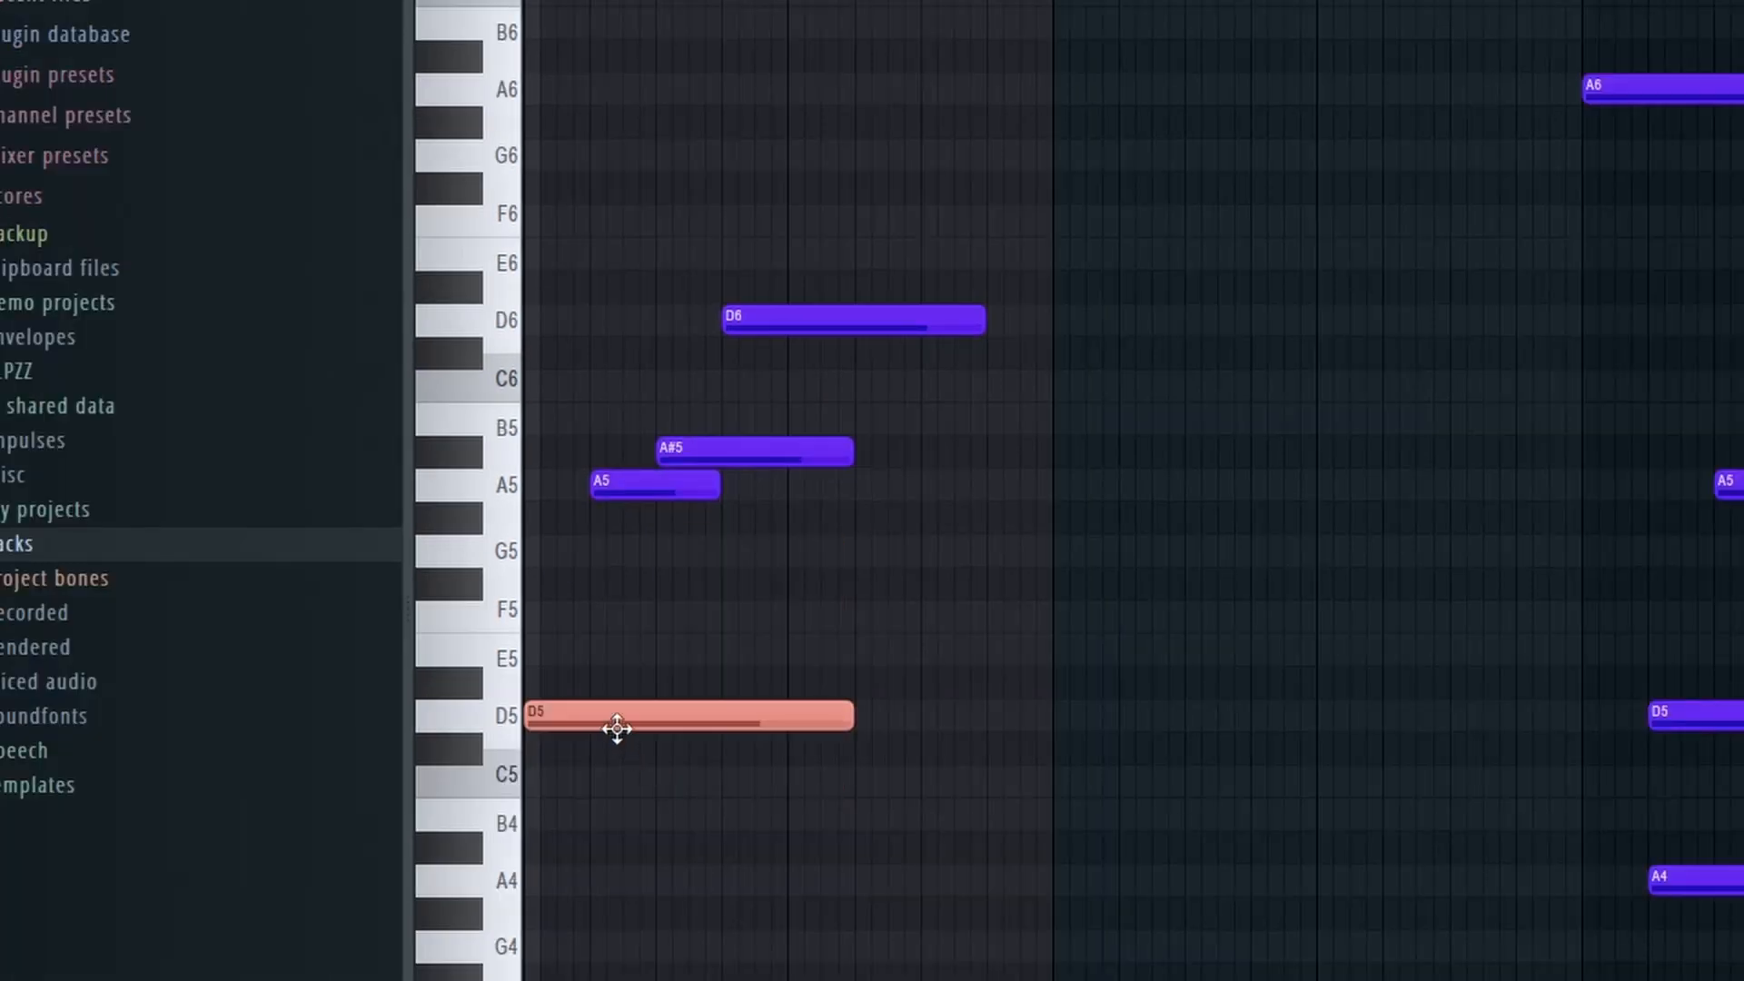
pyautogui.click(815, 306)
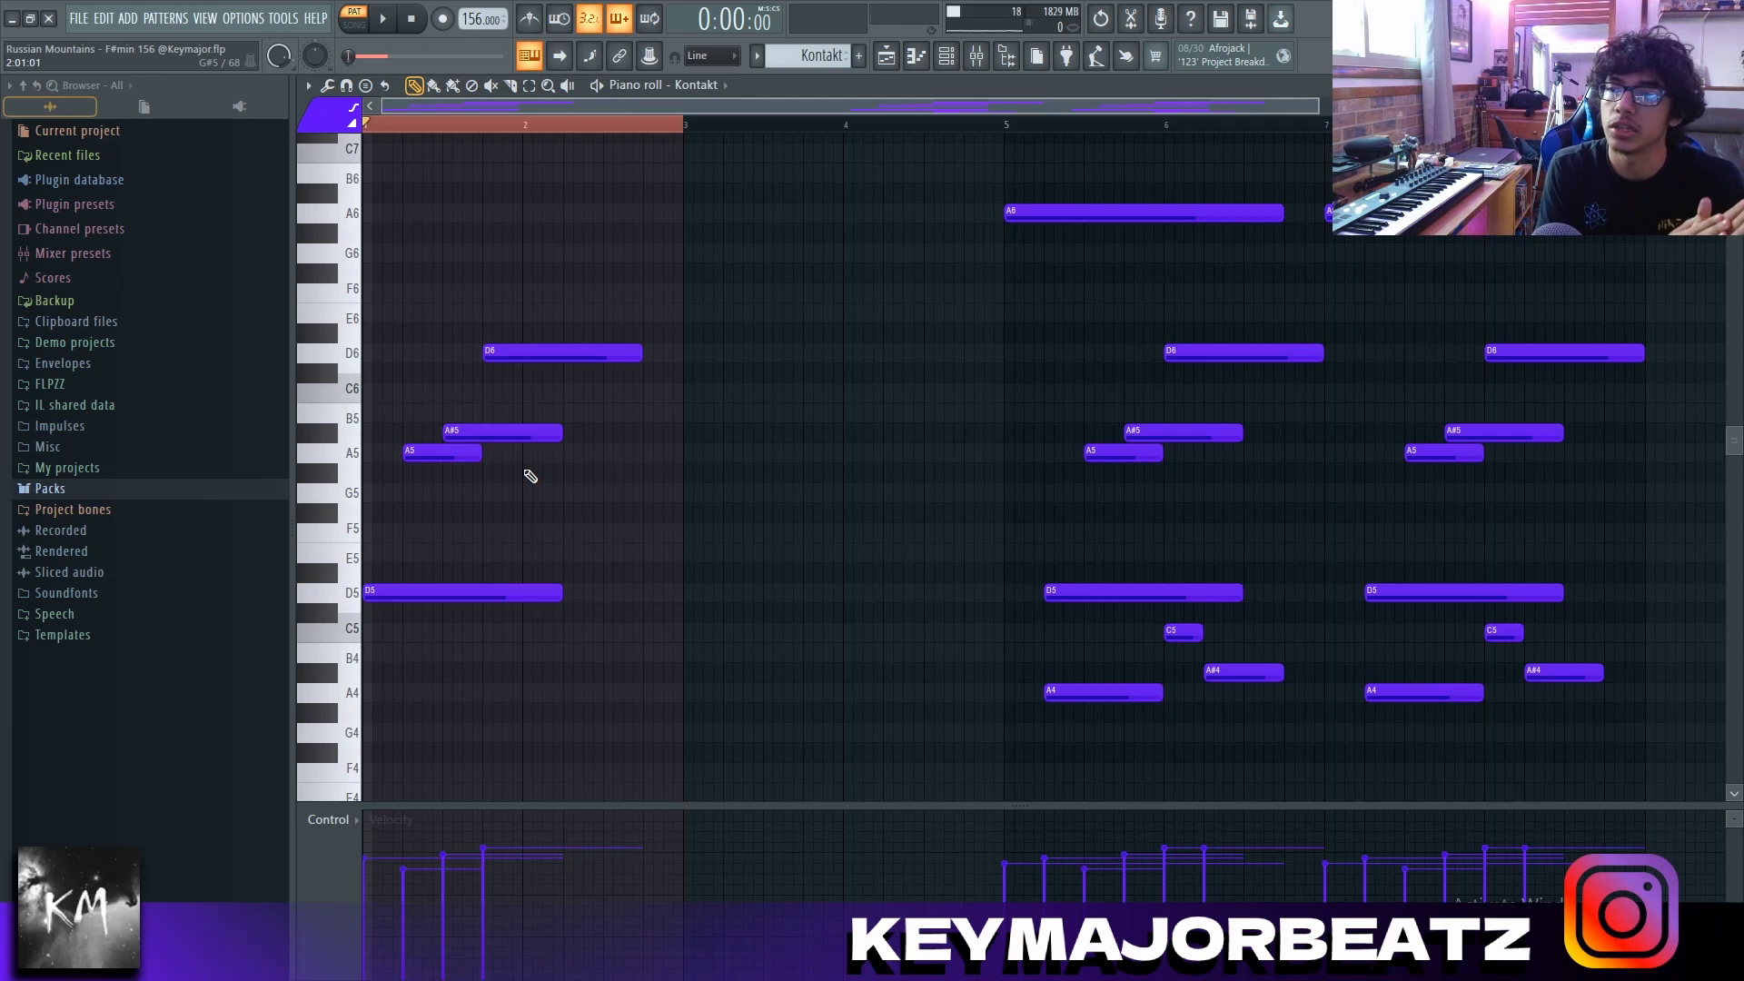
# Add A4 and A6 notes at the pattern's start, matching the length of the opening D5 note
pyautogui.click(405, 594)
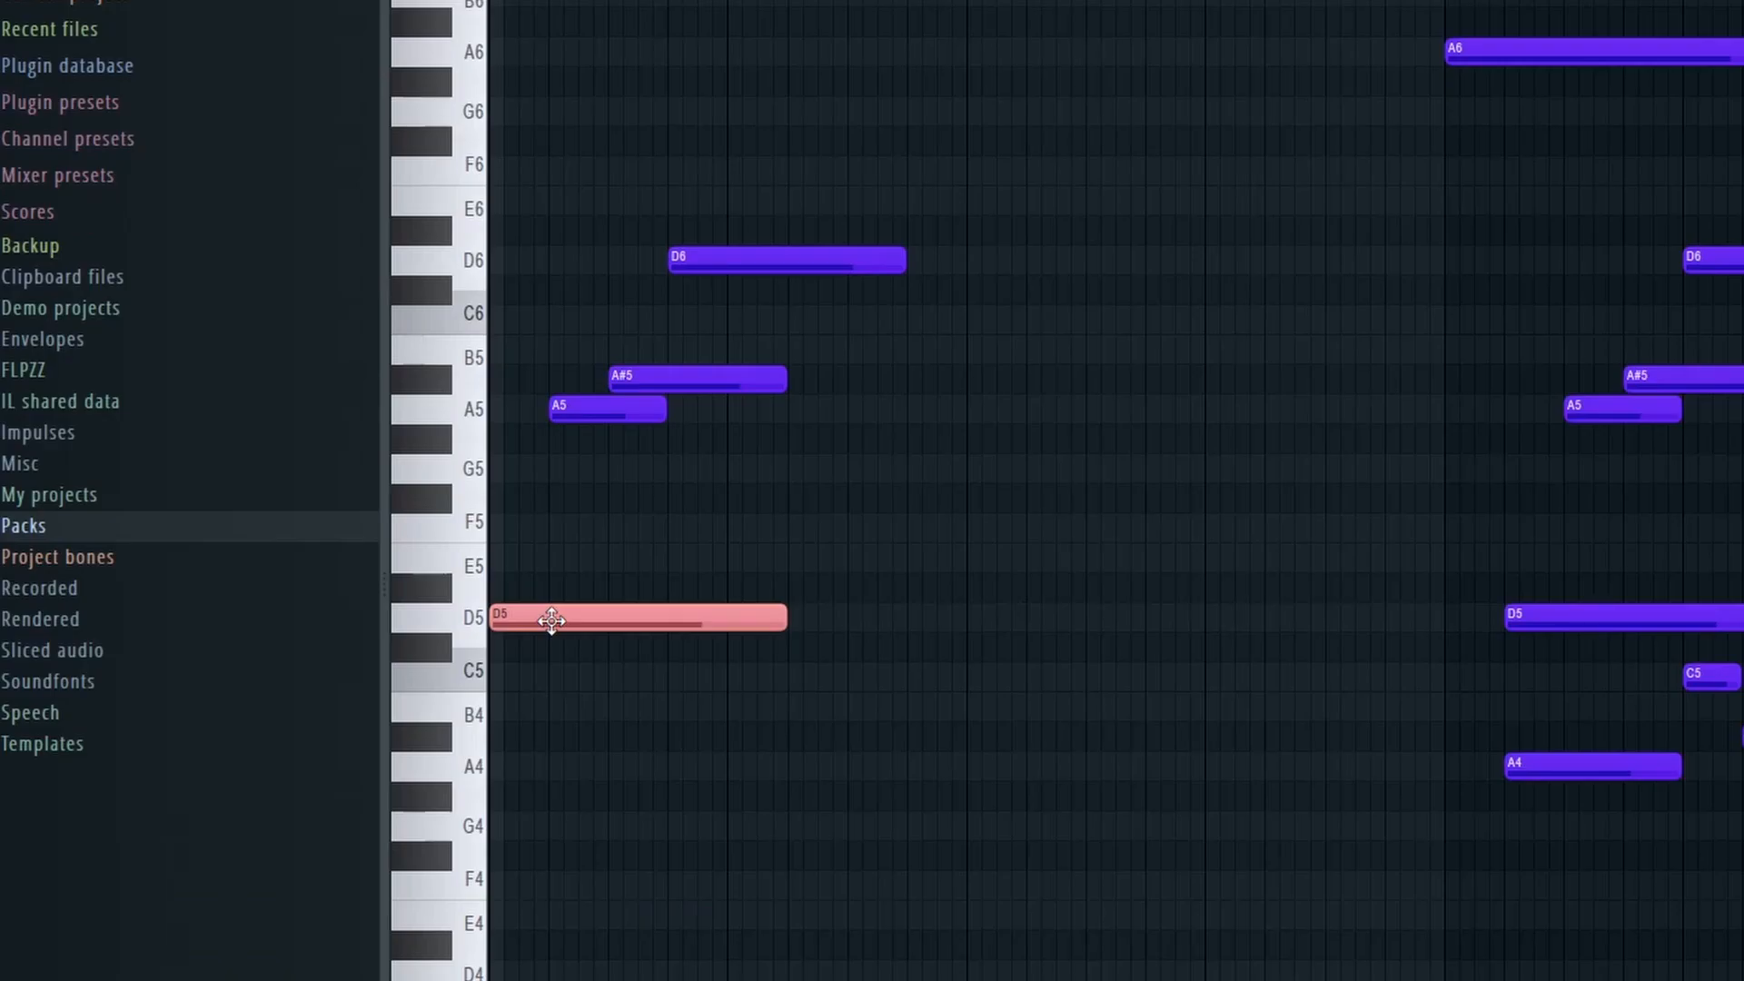
pyautogui.hotkey('shift', 'Down')
pyautogui.hotkey('shift', 'Down')
pyautogui.hotkey('shift', 'Down')
pyautogui.hotkey('shift', 'Down')
pyautogui.hotkey('shift', 'Down')
pyautogui.scroll(-2, 733, 604)
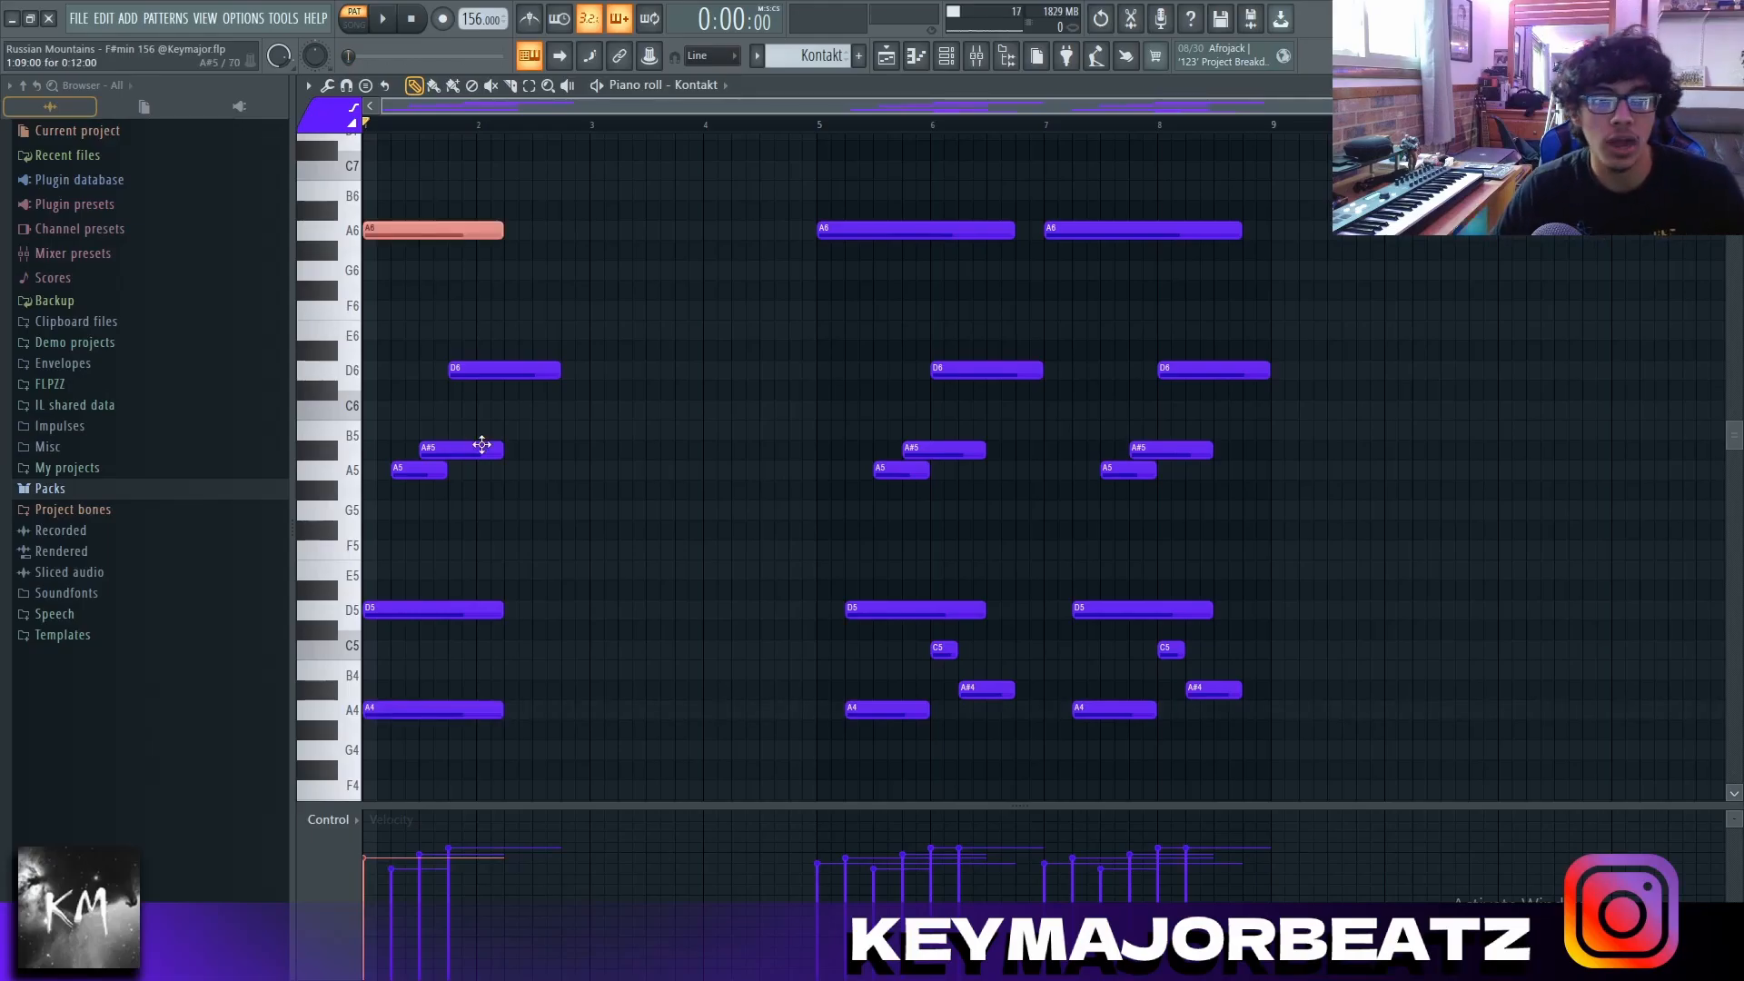
# Play the opening notes looped over the first two bars and clear the note selection
pyautogui.press('space')
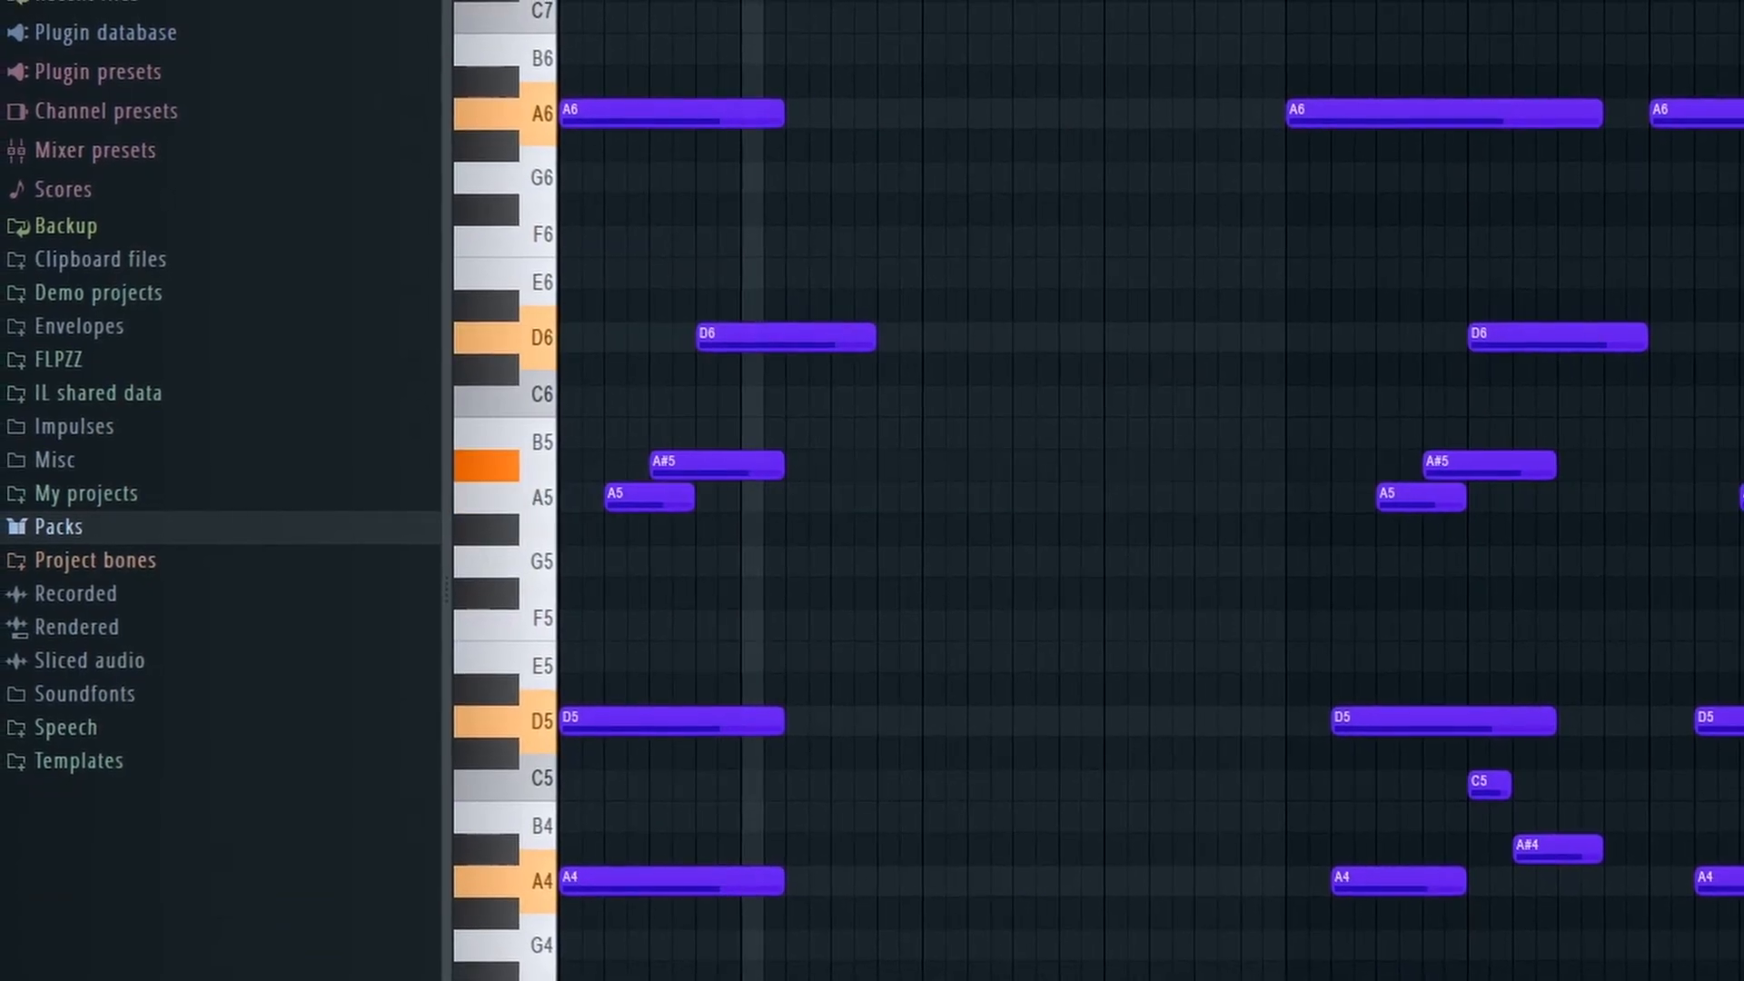
pyautogui.moveTo(921, 4); pyautogui.dragTo(331, 103)
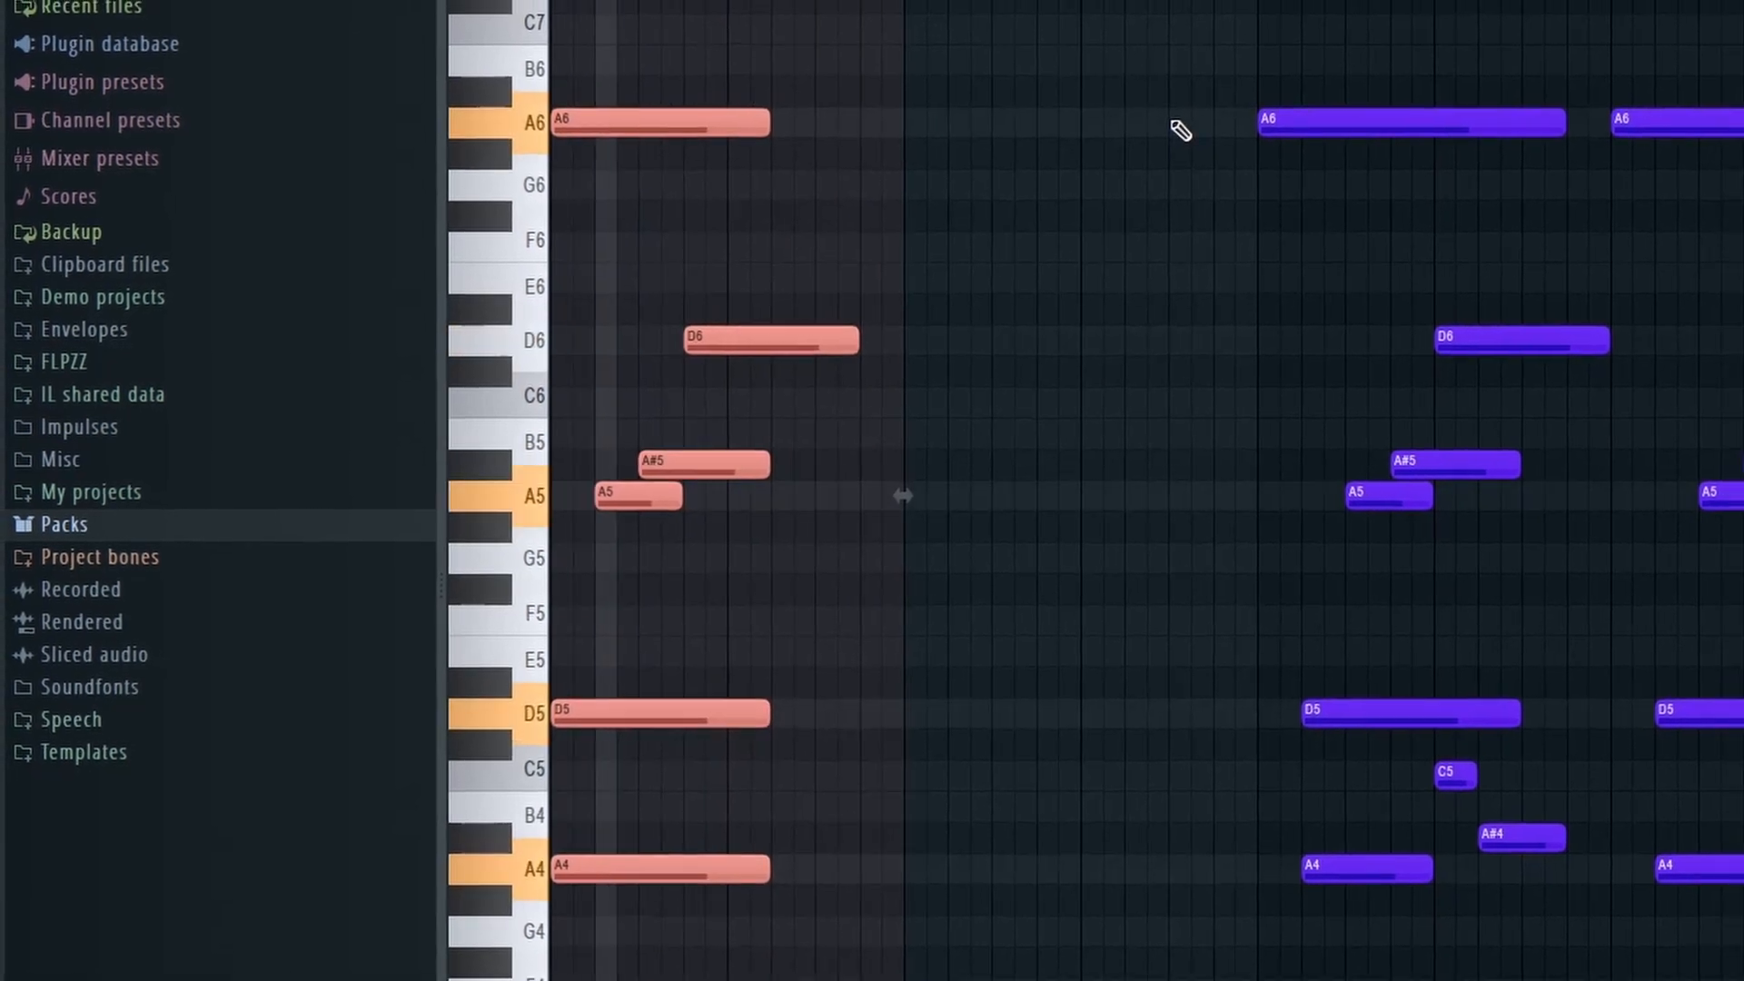
pyautogui.click(1173, 123)
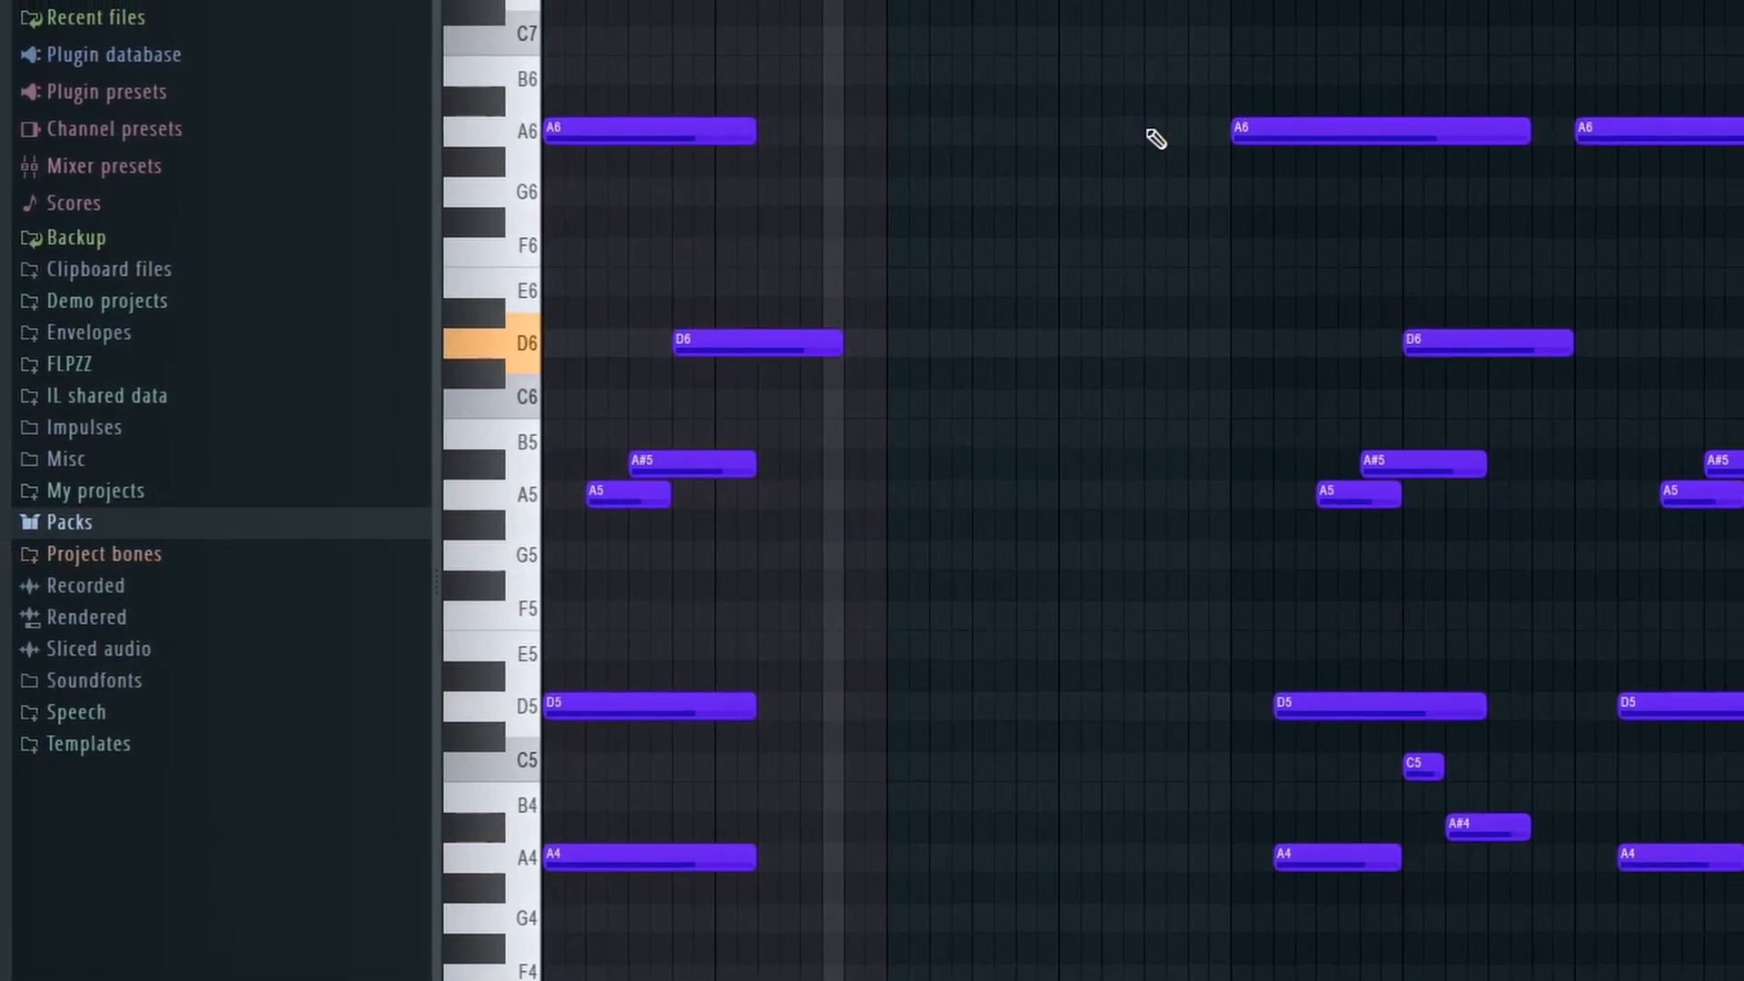
pyautogui.moveTo(514, 570); pyautogui.dragTo(504, 585)
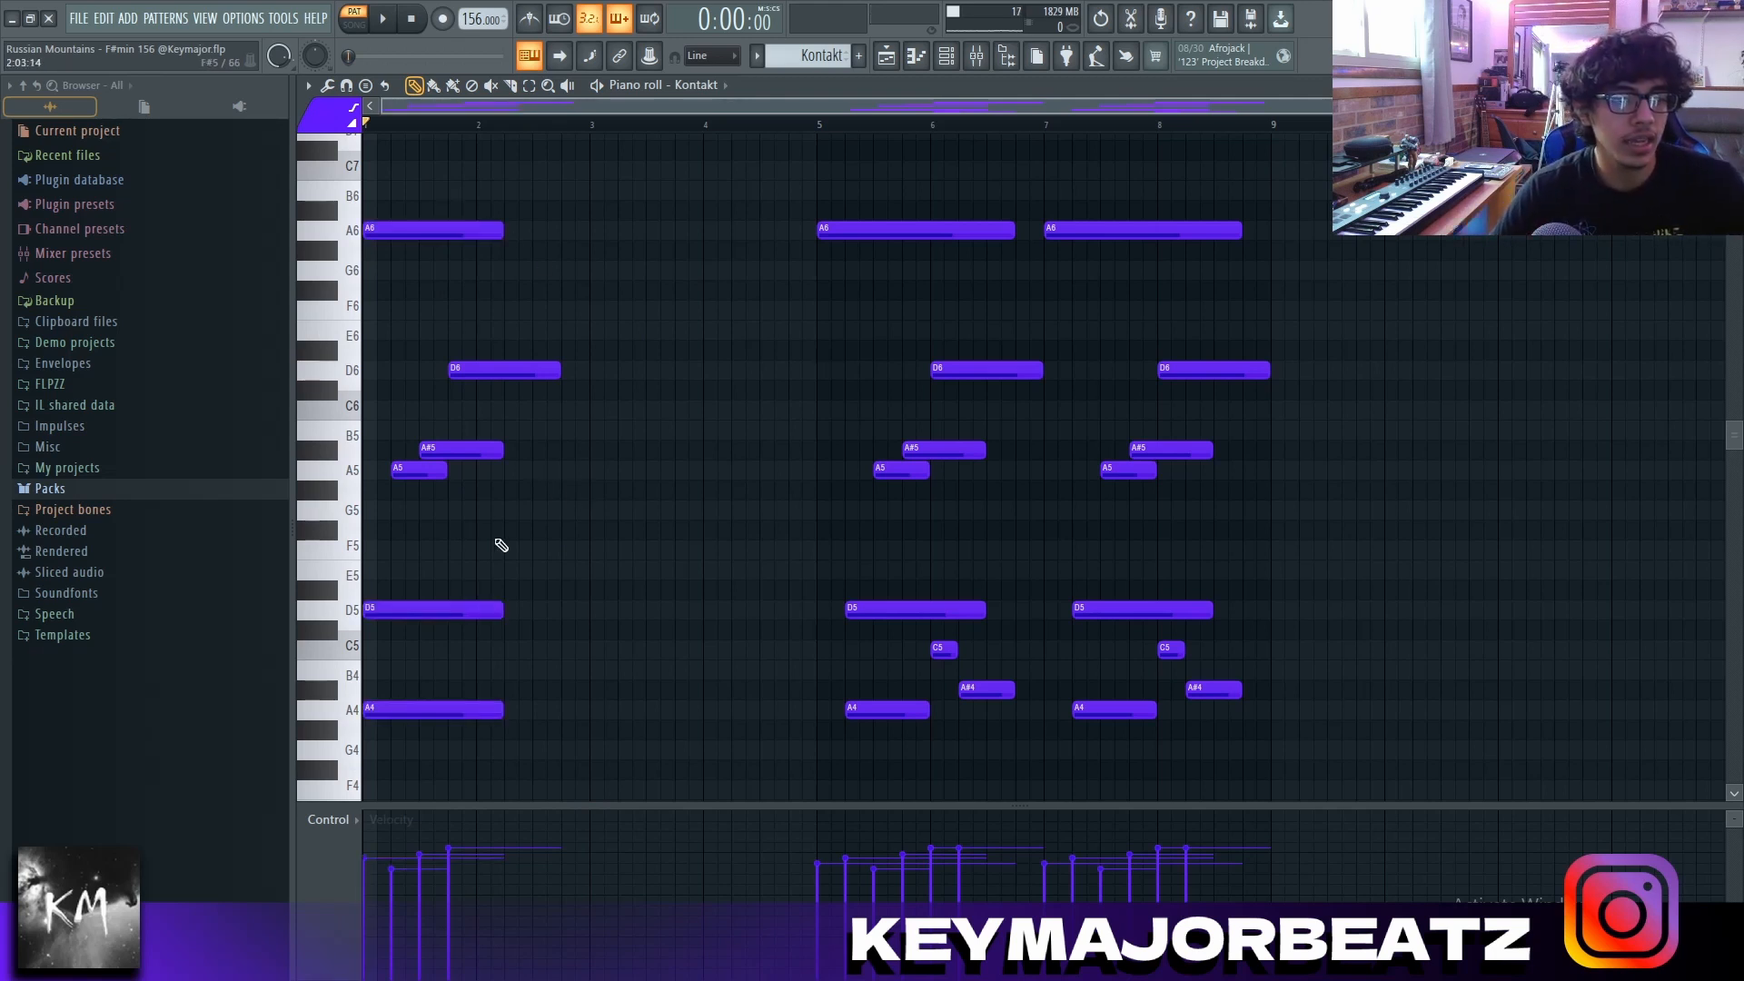
# Shift the opening phrase's D6, A#5, A5, D5 and A4 notes one beat later, leaving out A6, and play it
pyautogui.moveTo(591, 343); pyautogui.dragTo(365, 699)
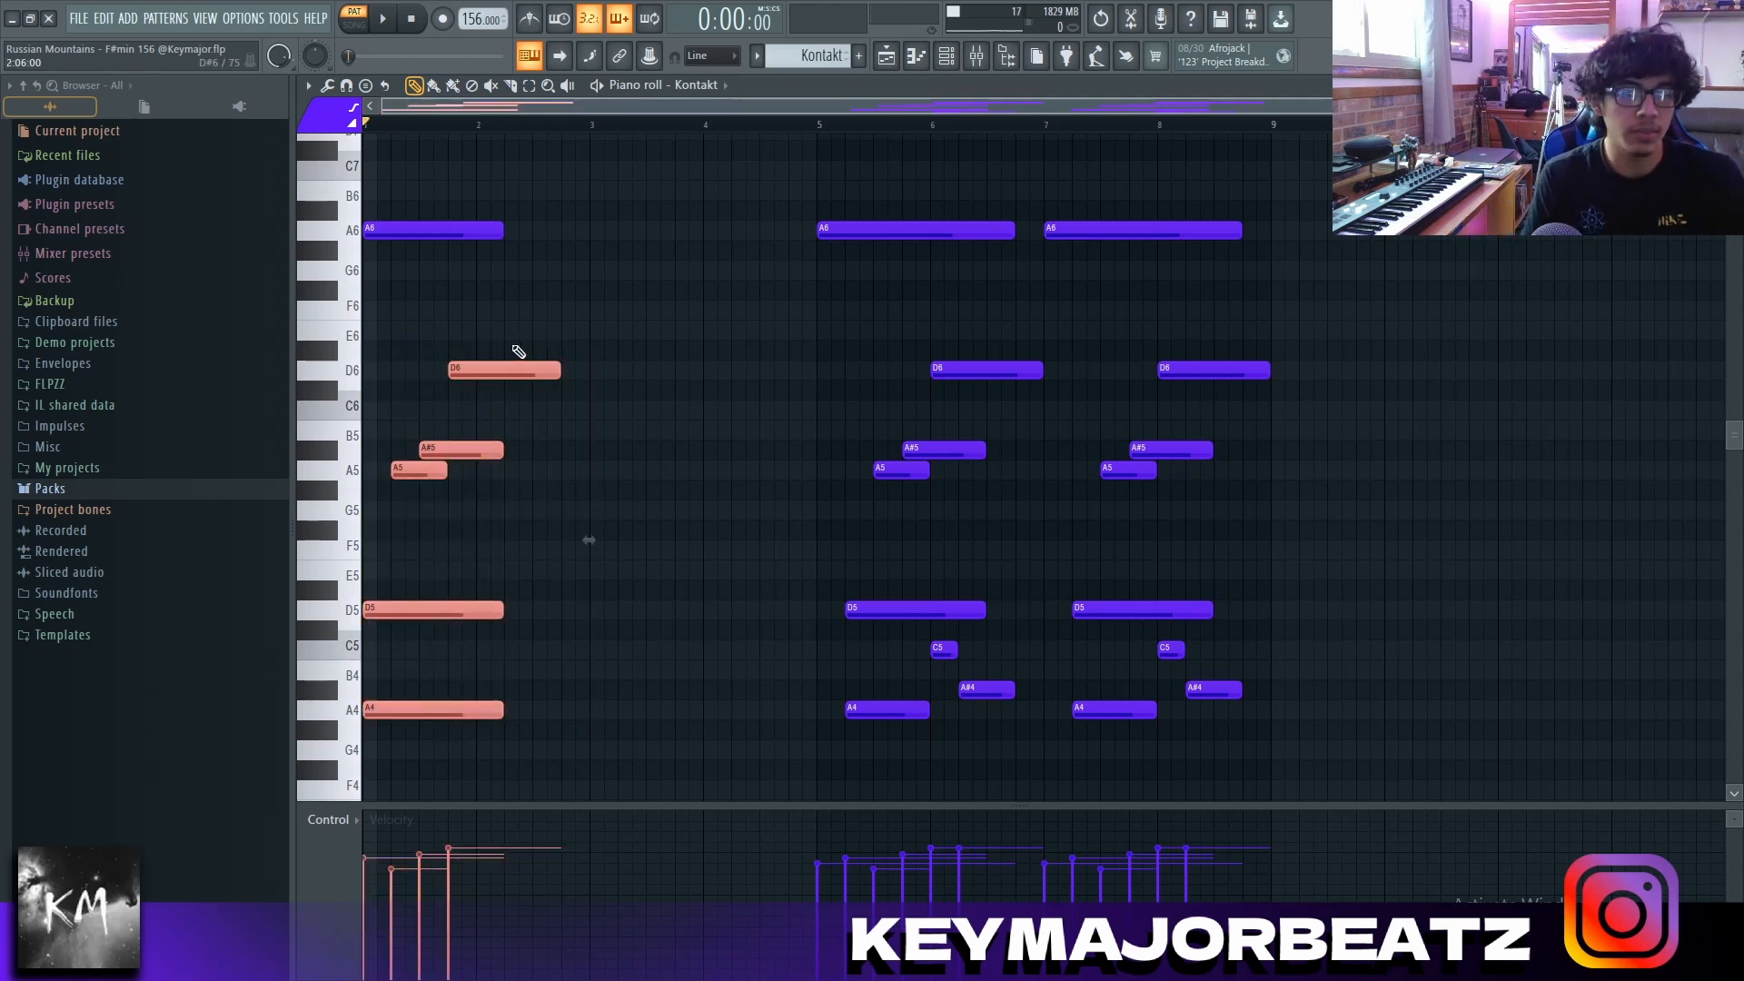
pyautogui.rightClick(732, 289)
pyautogui.press('space')
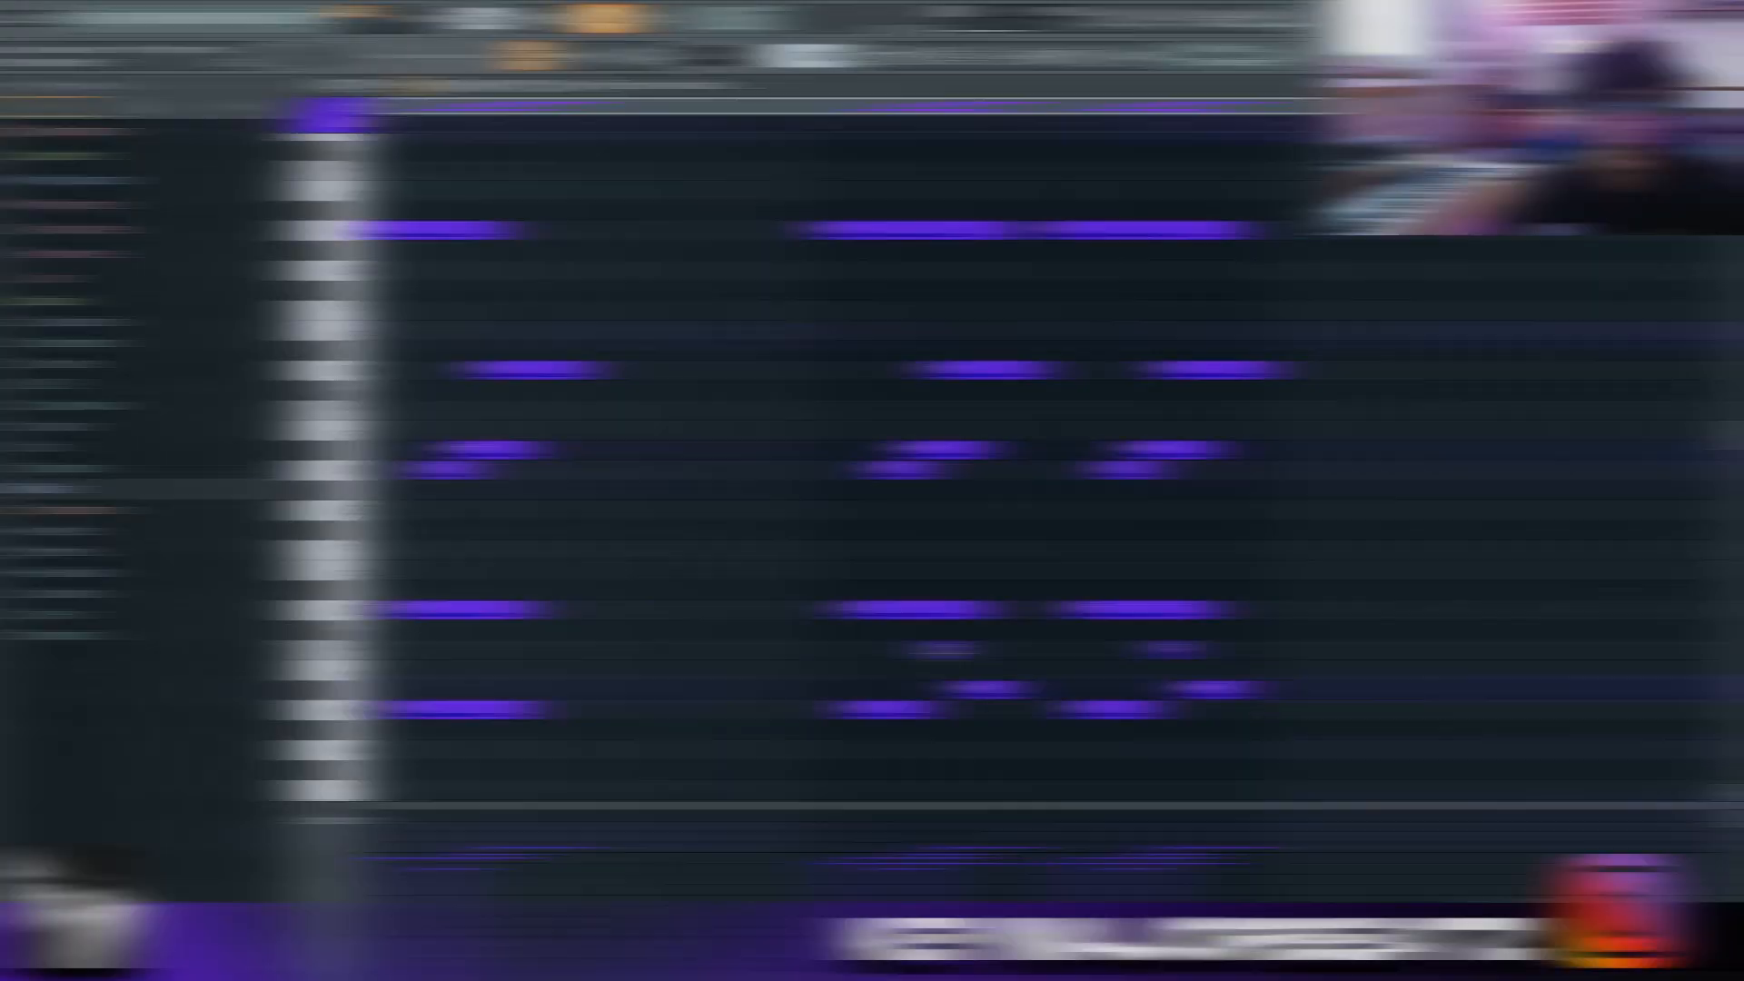
# Highlight the short C5 and A#4 notes and audition C4, G3 and A3 on the piano roll keyboard
pyautogui.moveTo(941, 641); pyautogui.dragTo(984, 715)
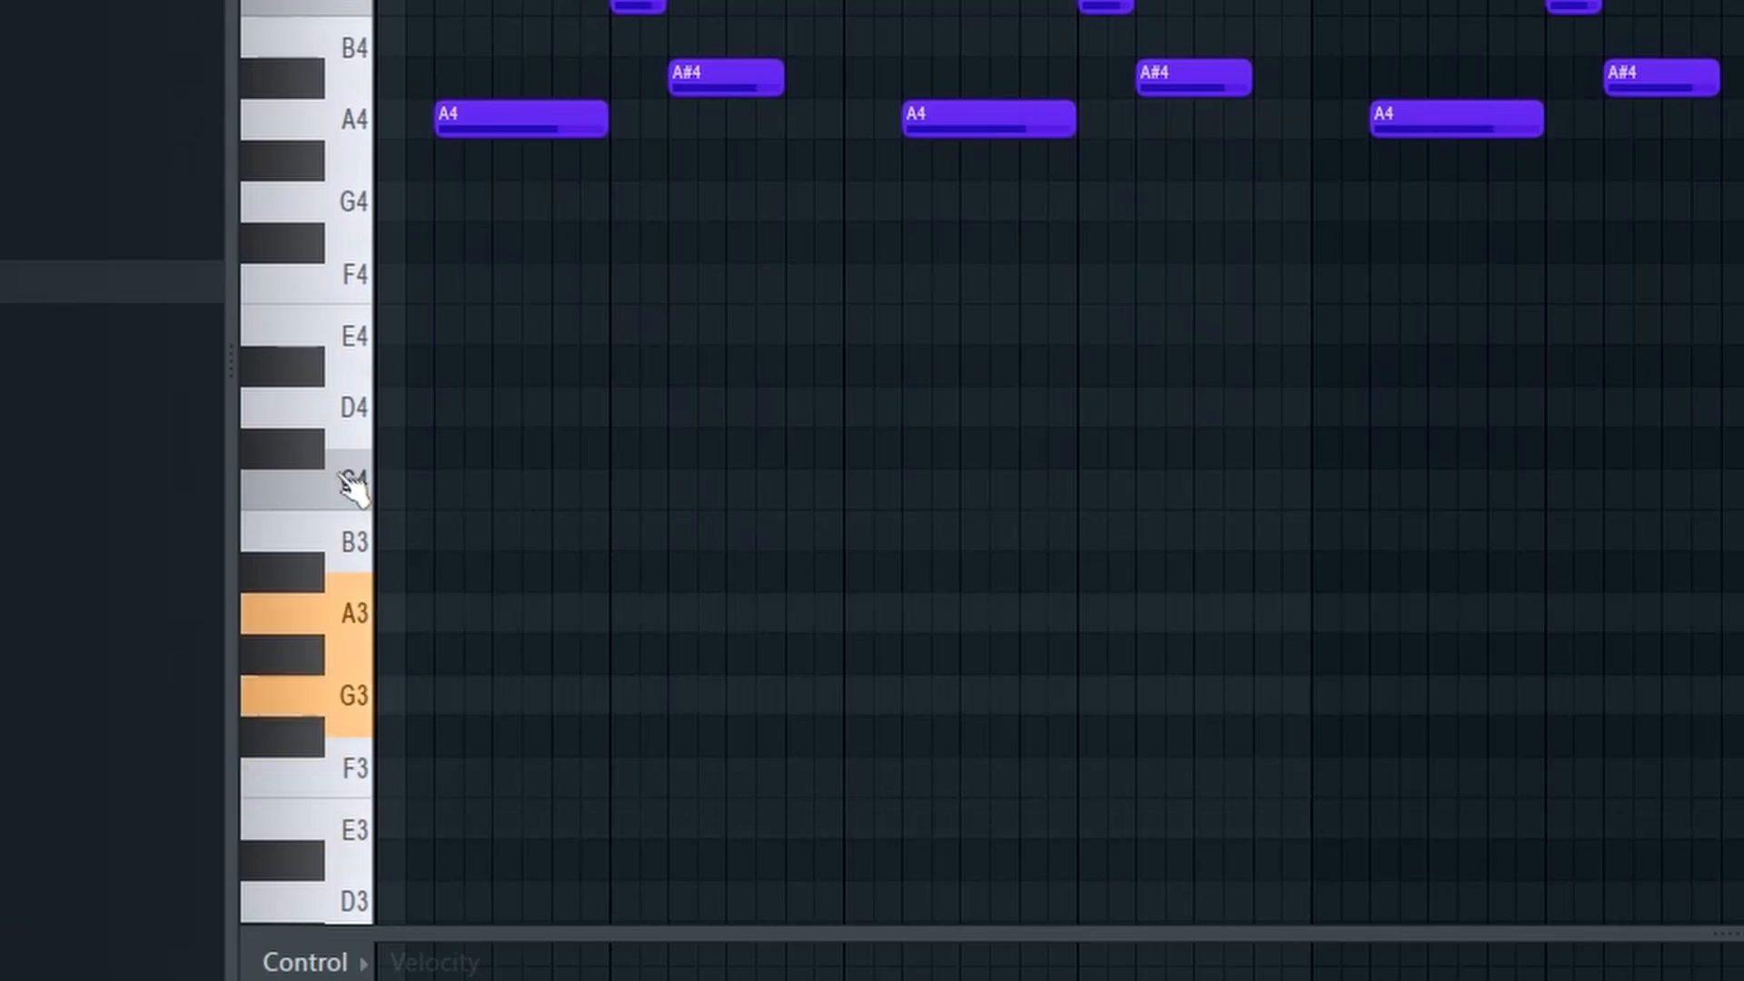
pyautogui.click(340, 476)
pyautogui.click(339, 683)
pyautogui.click(342, 598)
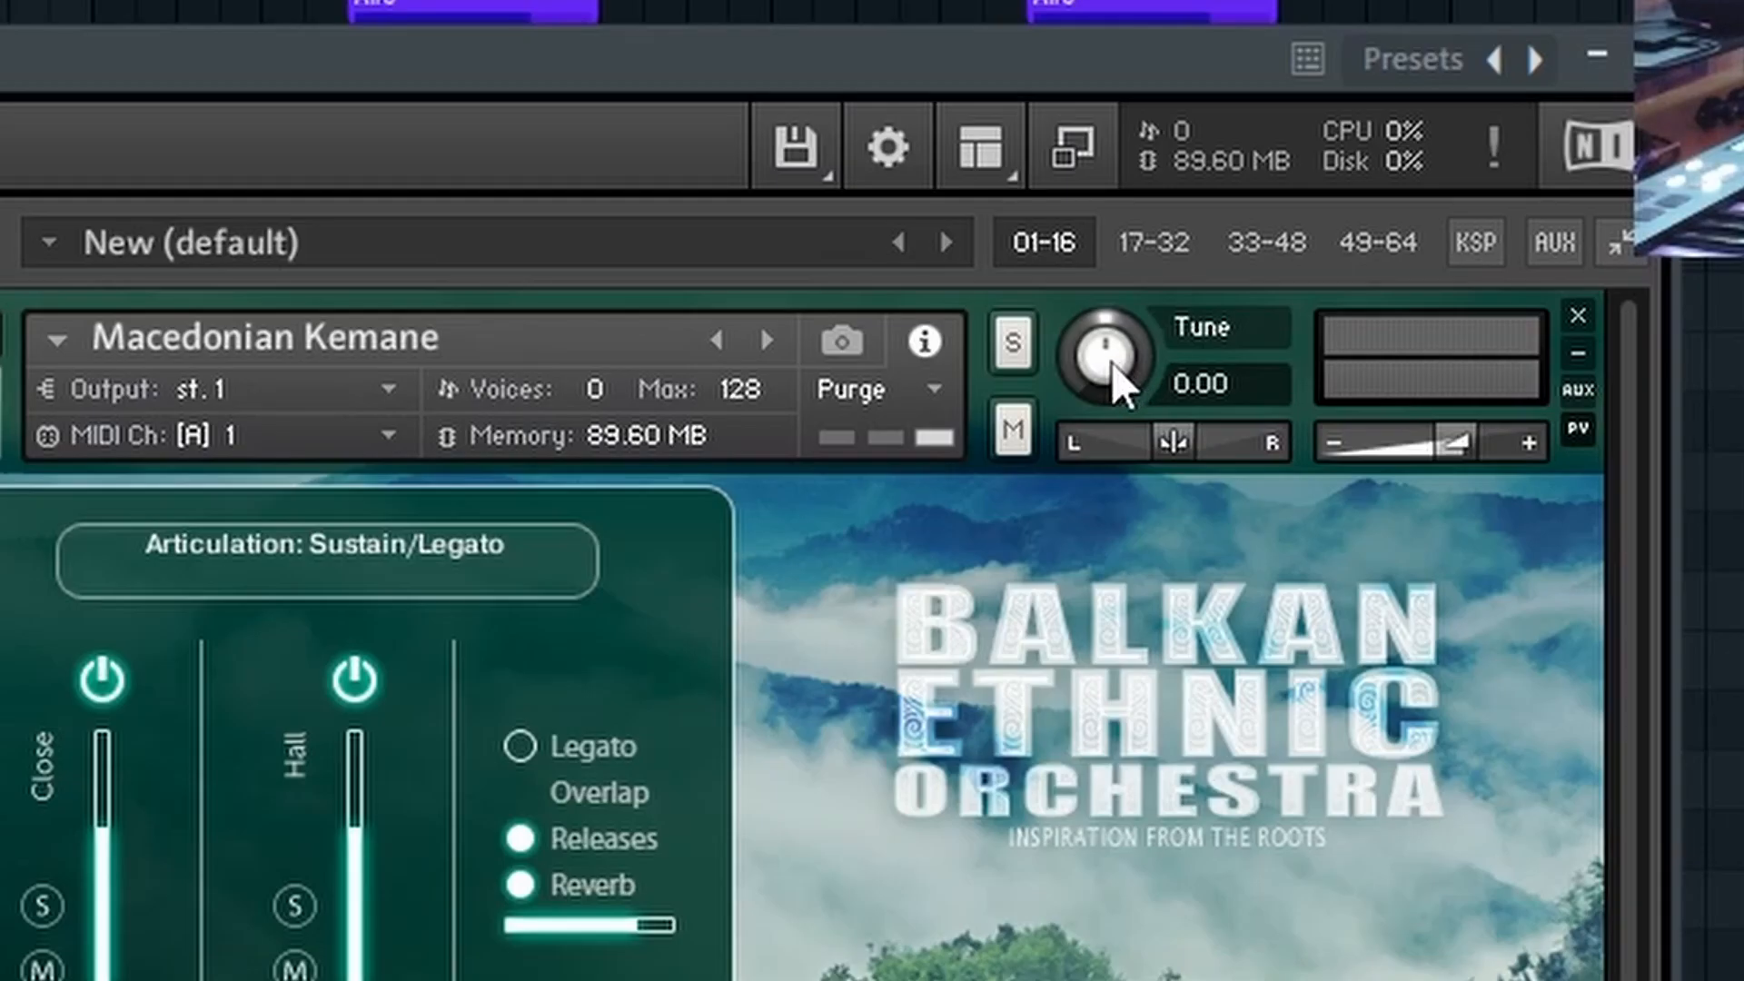
# Lower the Macedonian Kemane's tuning and play the full melody back
pyautogui.moveTo(1155, 270); pyautogui.dragTo(1143, 286)
pyautogui.moveTo(1073, 411); pyautogui.dragTo(1058, 422)
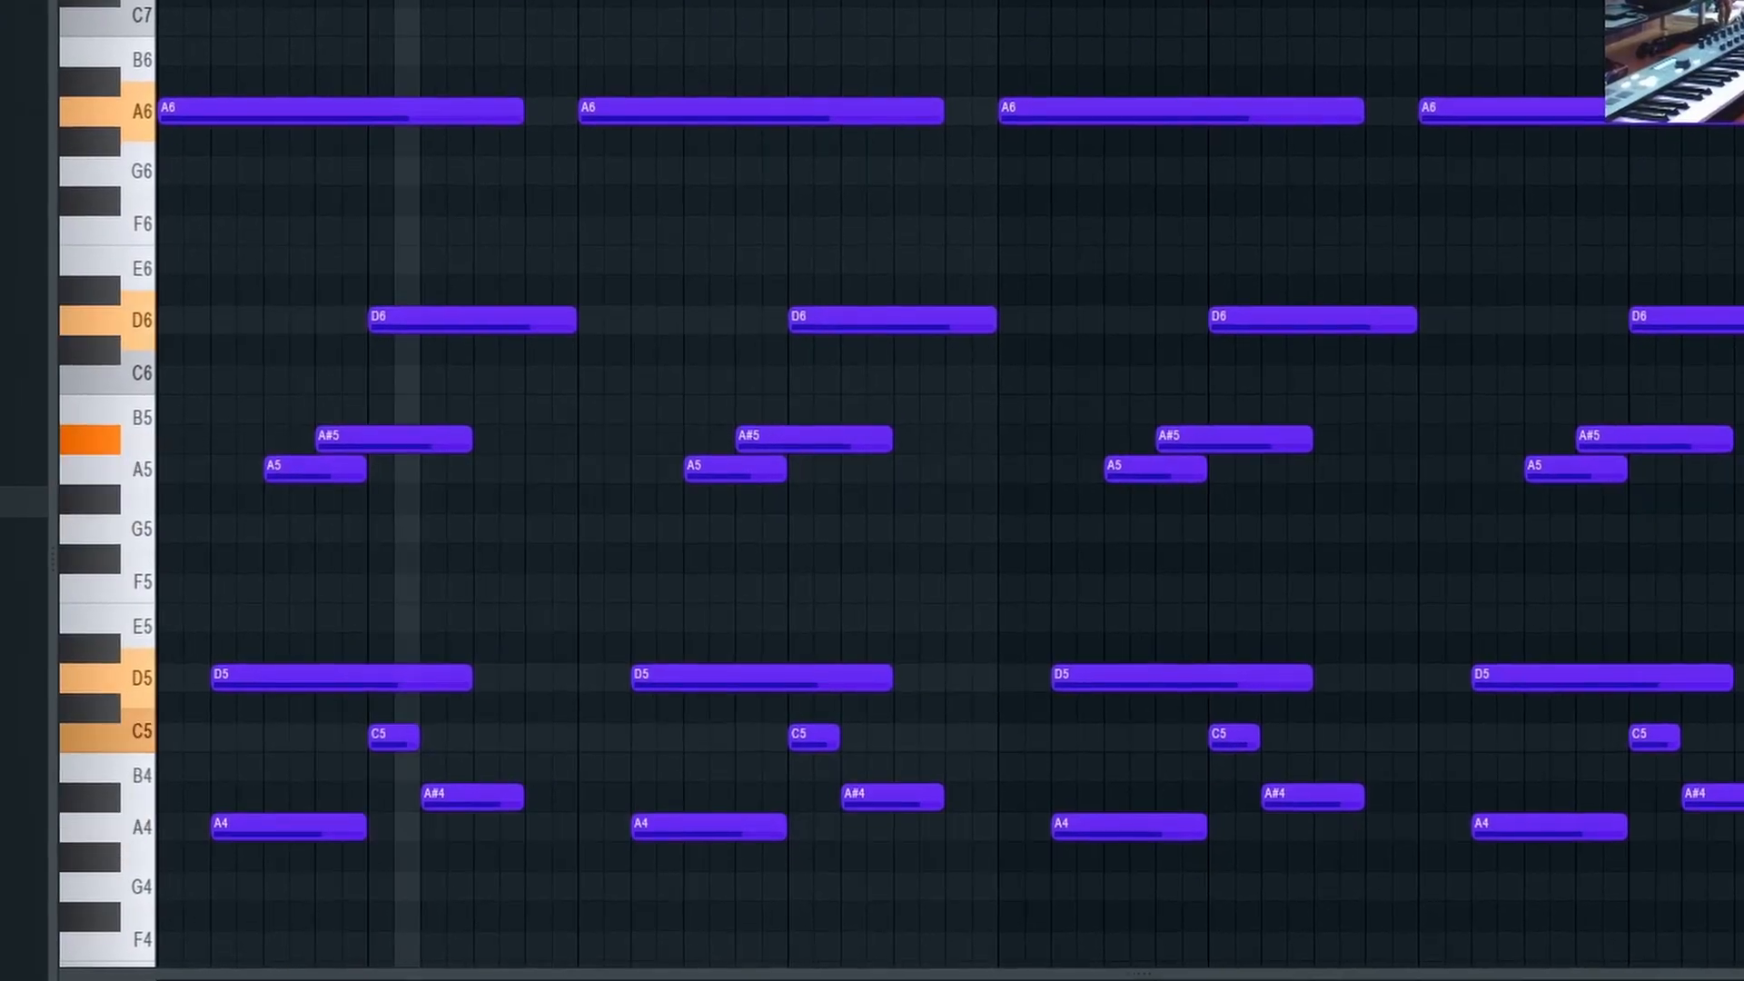
pyautogui.click(411, 19)
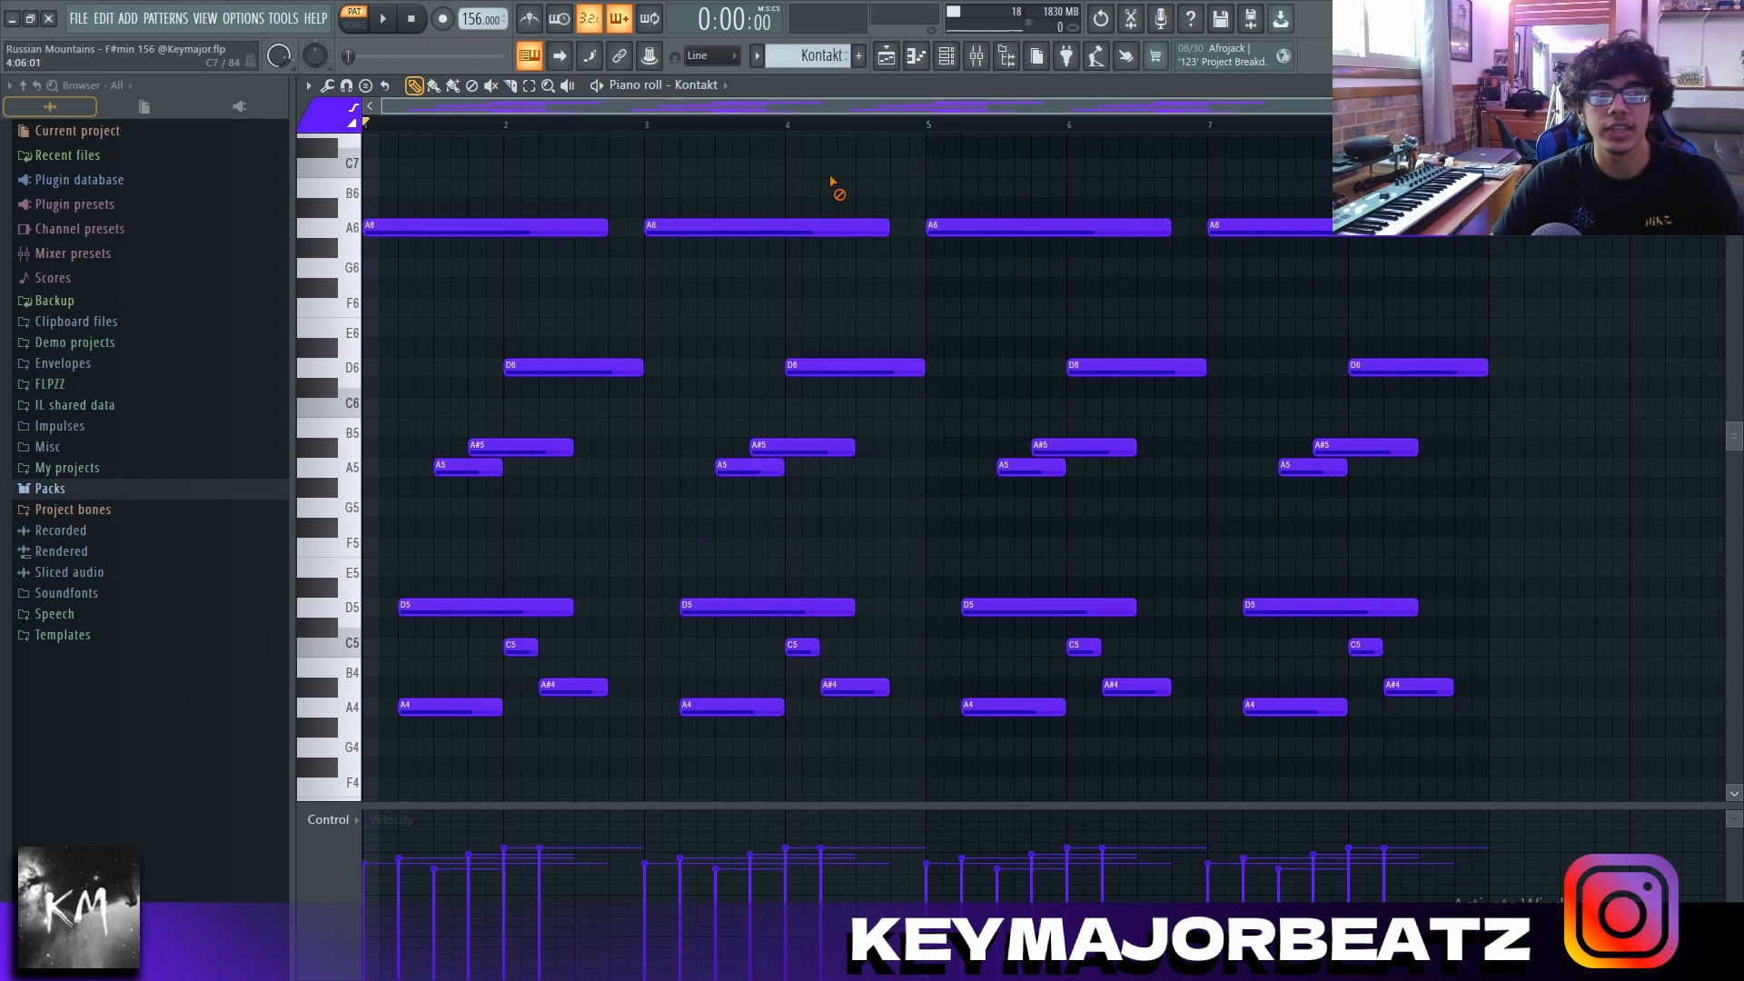
# Examine the Ambience and Fruity parametric EQ 2 effects on mixer Insert 1
pyautogui.press('F9')
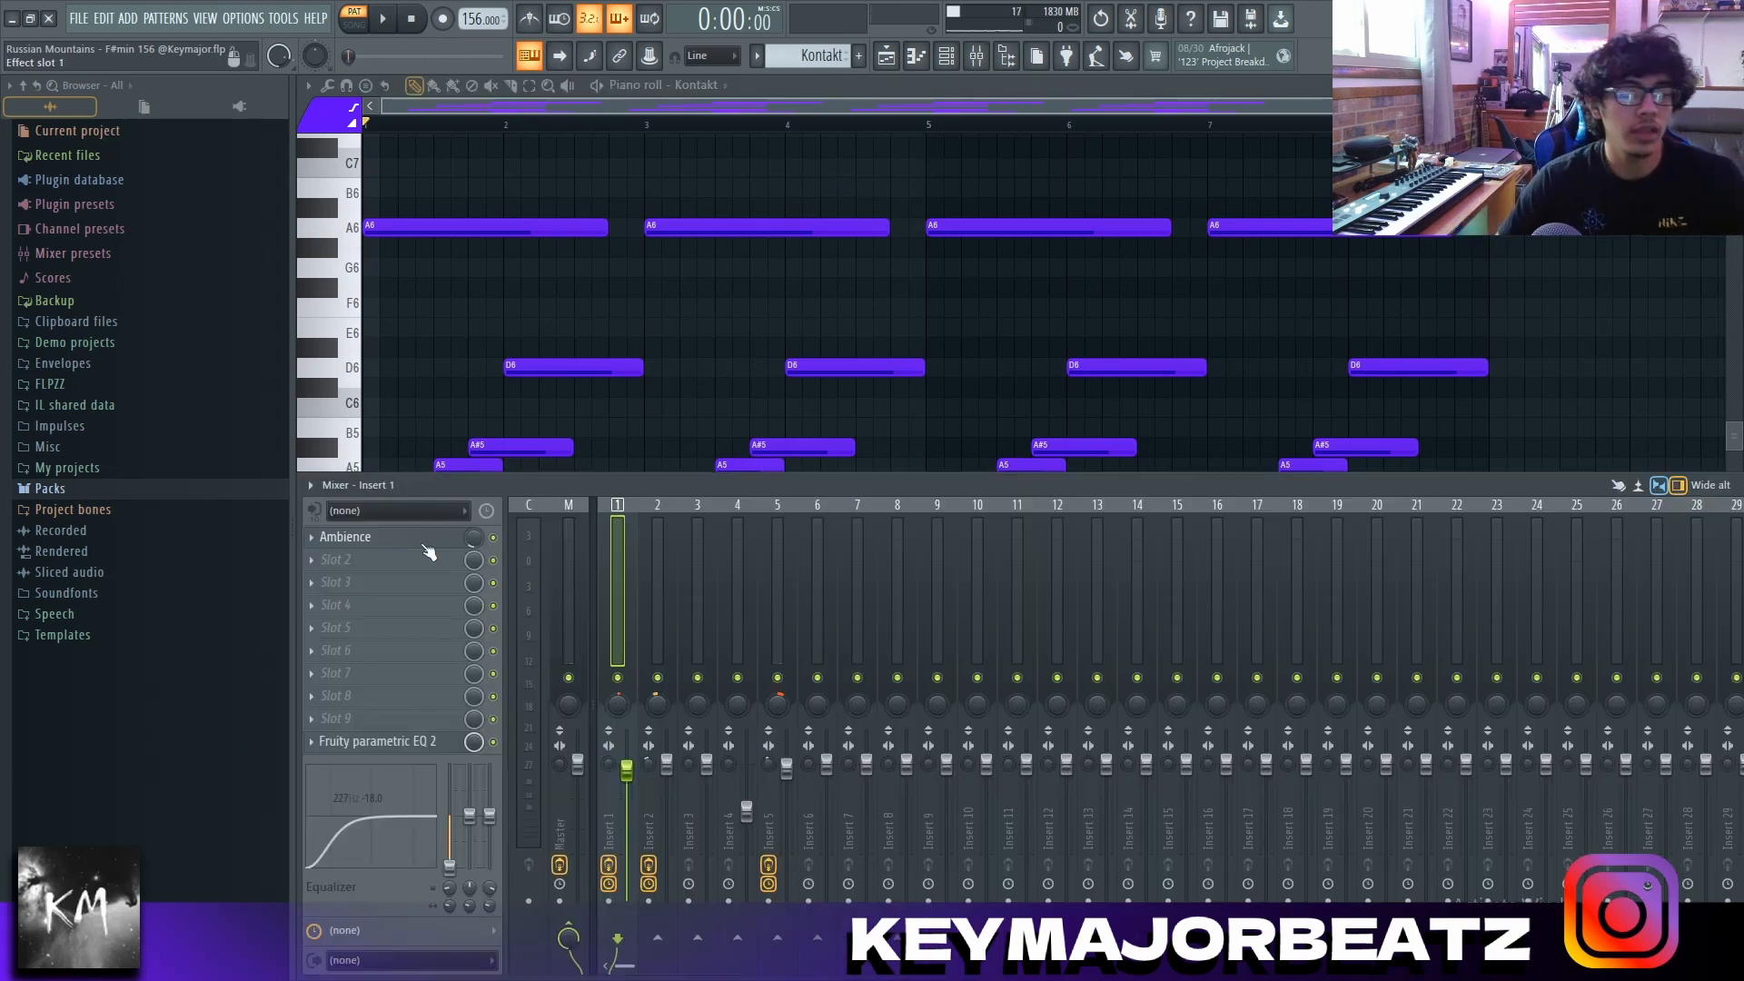
pyautogui.click(427, 543)
pyautogui.click(449, 537)
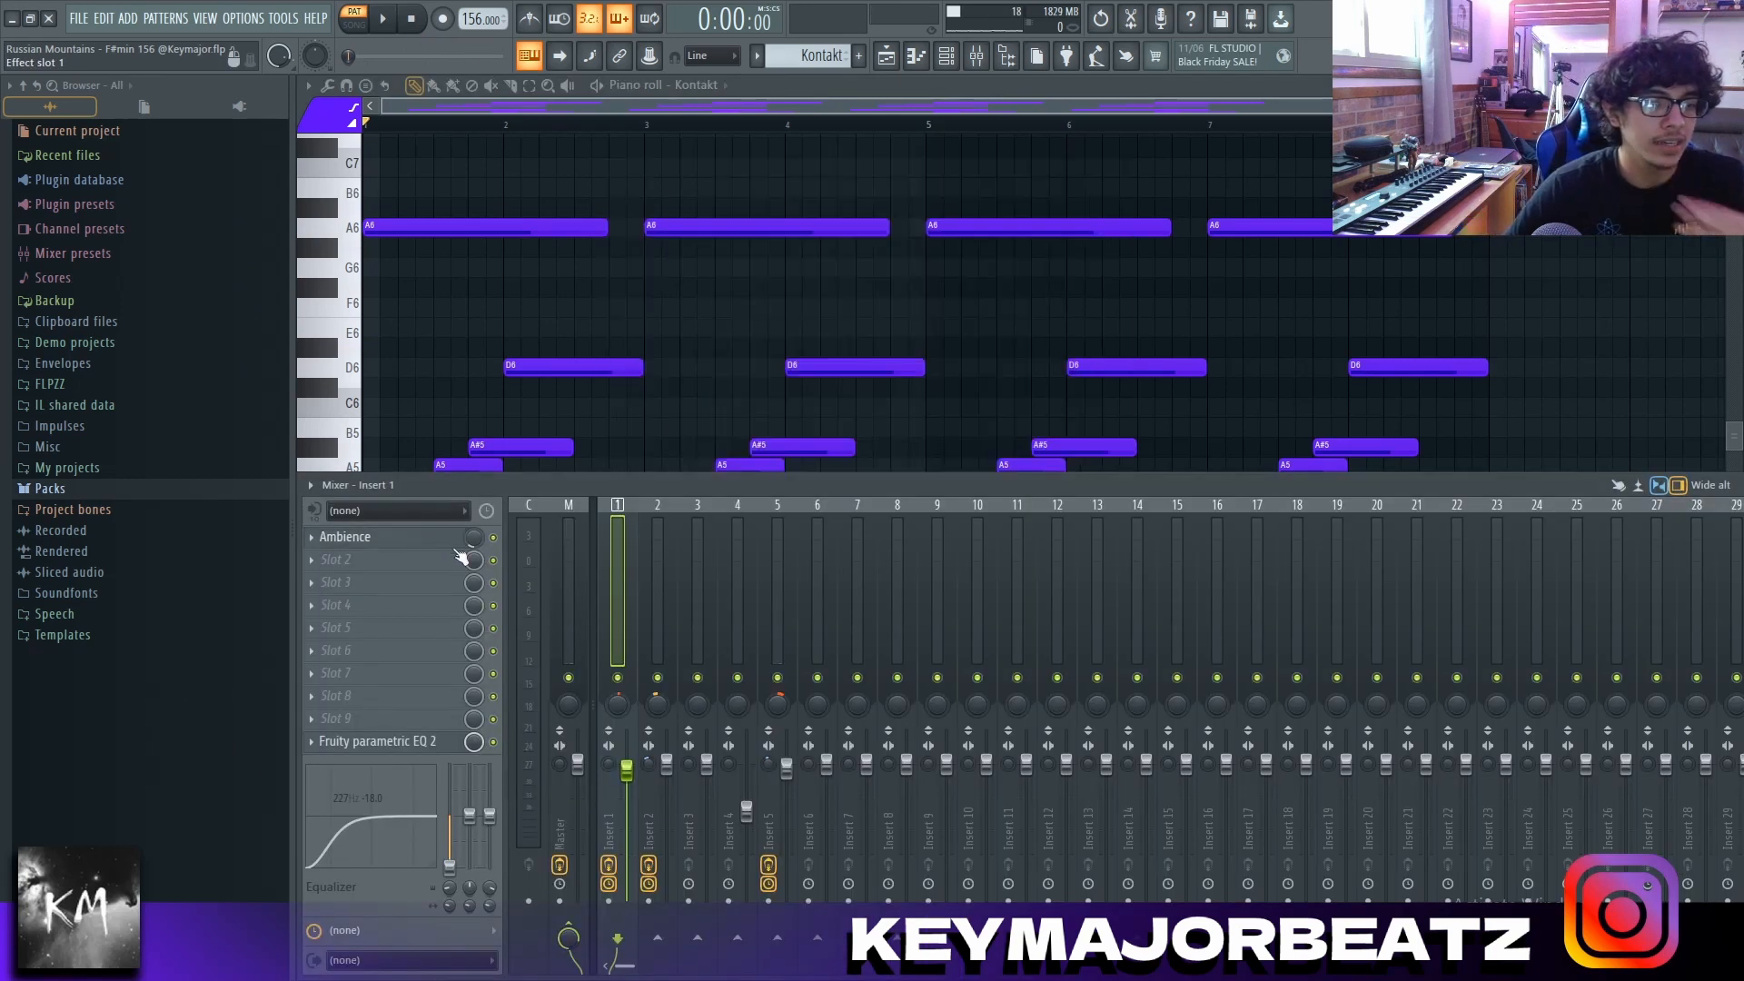
pyautogui.click(552, 360)
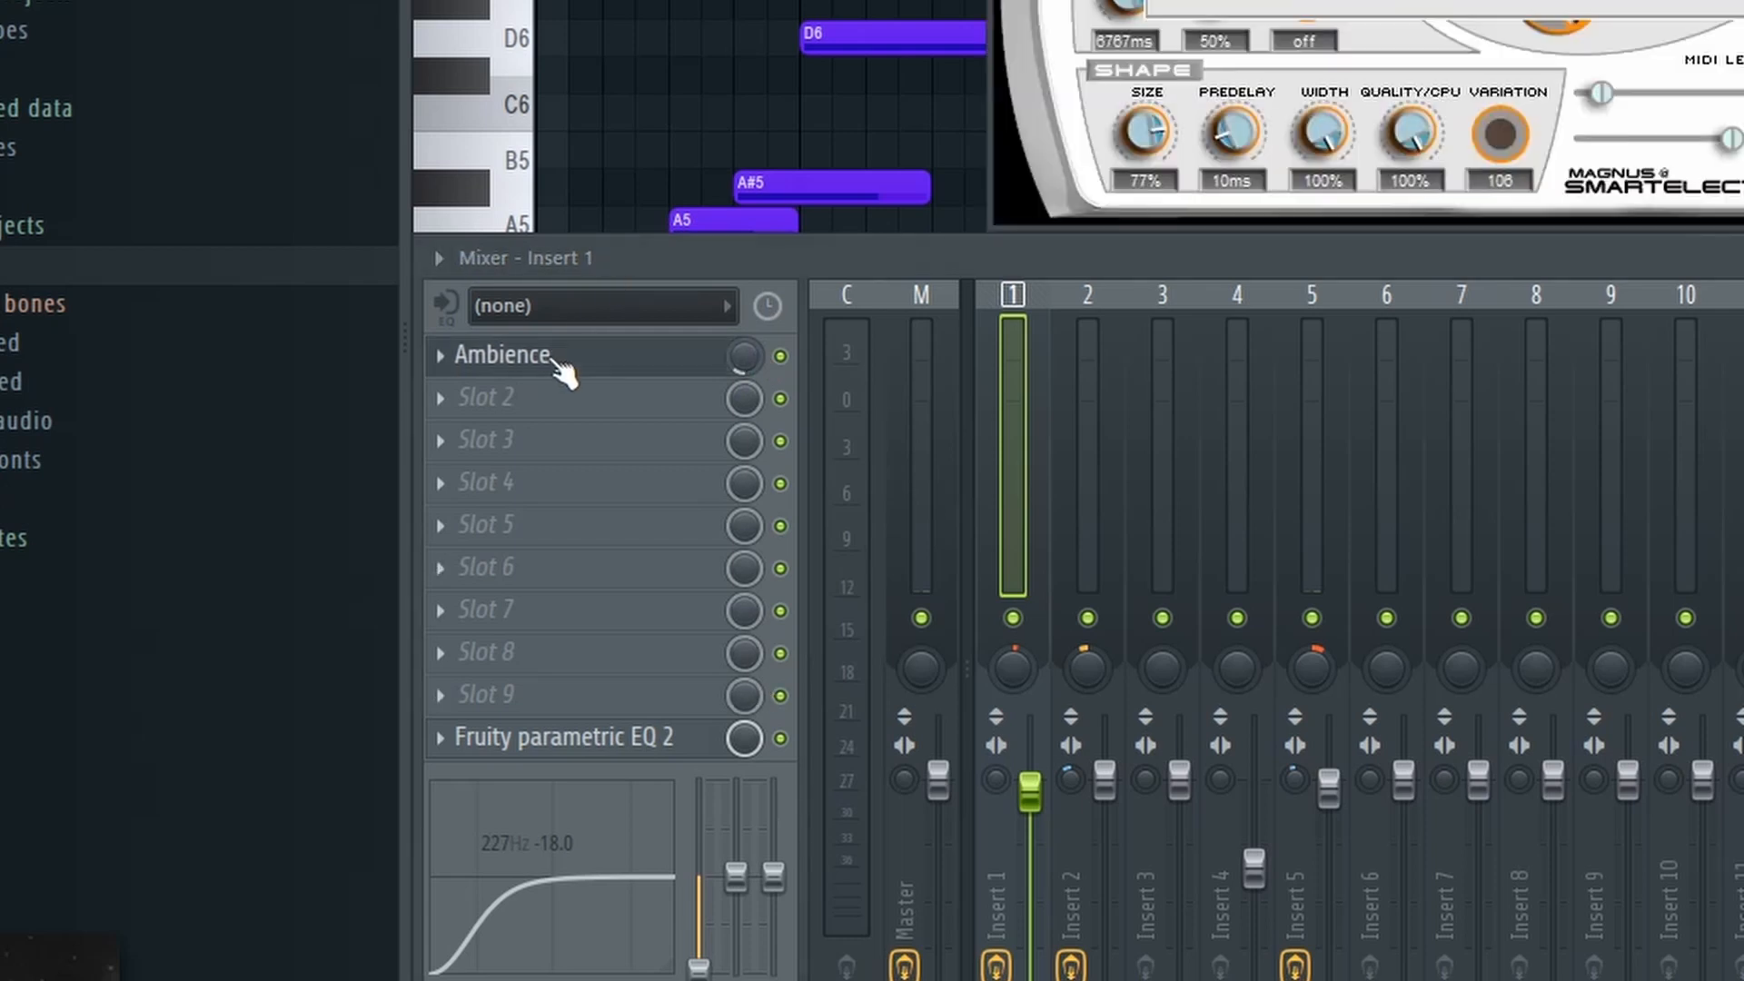
pyautogui.click(554, 361)
pyautogui.click(603, 736)
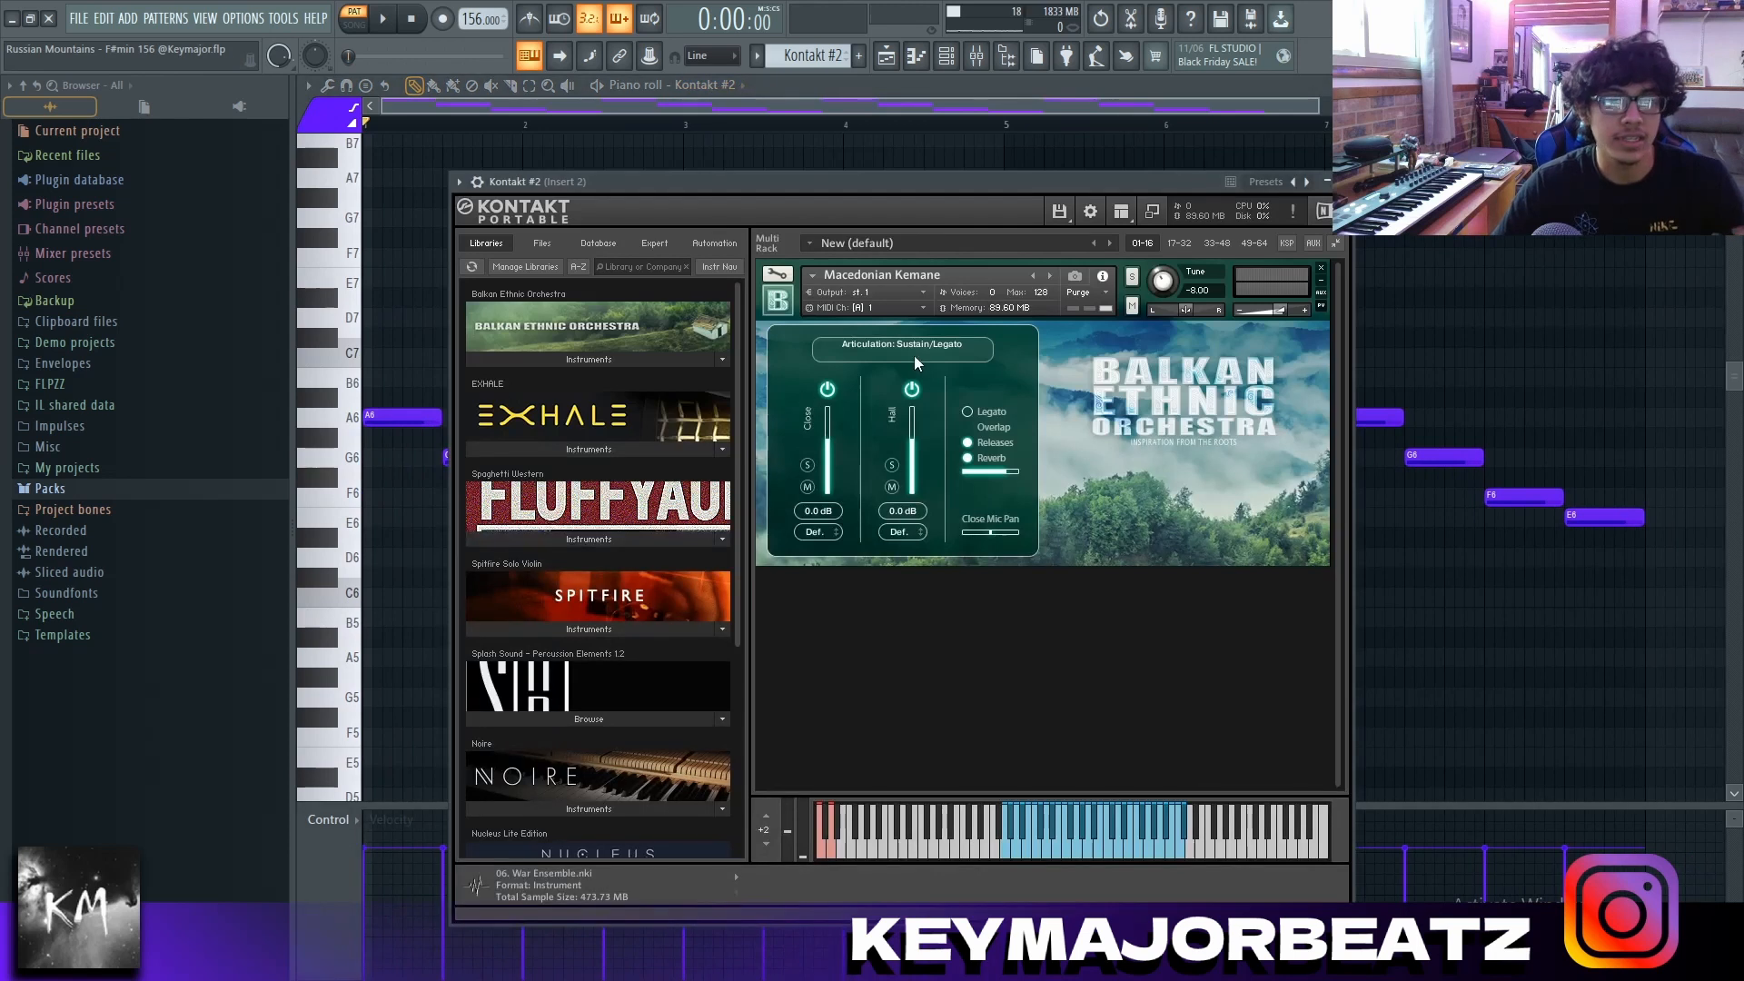
# Highlight the descending A6, G6, F6, E6 notes in the first two bars of Kontakt #2 and deselect them
pyautogui.rightClick(1514, 324)
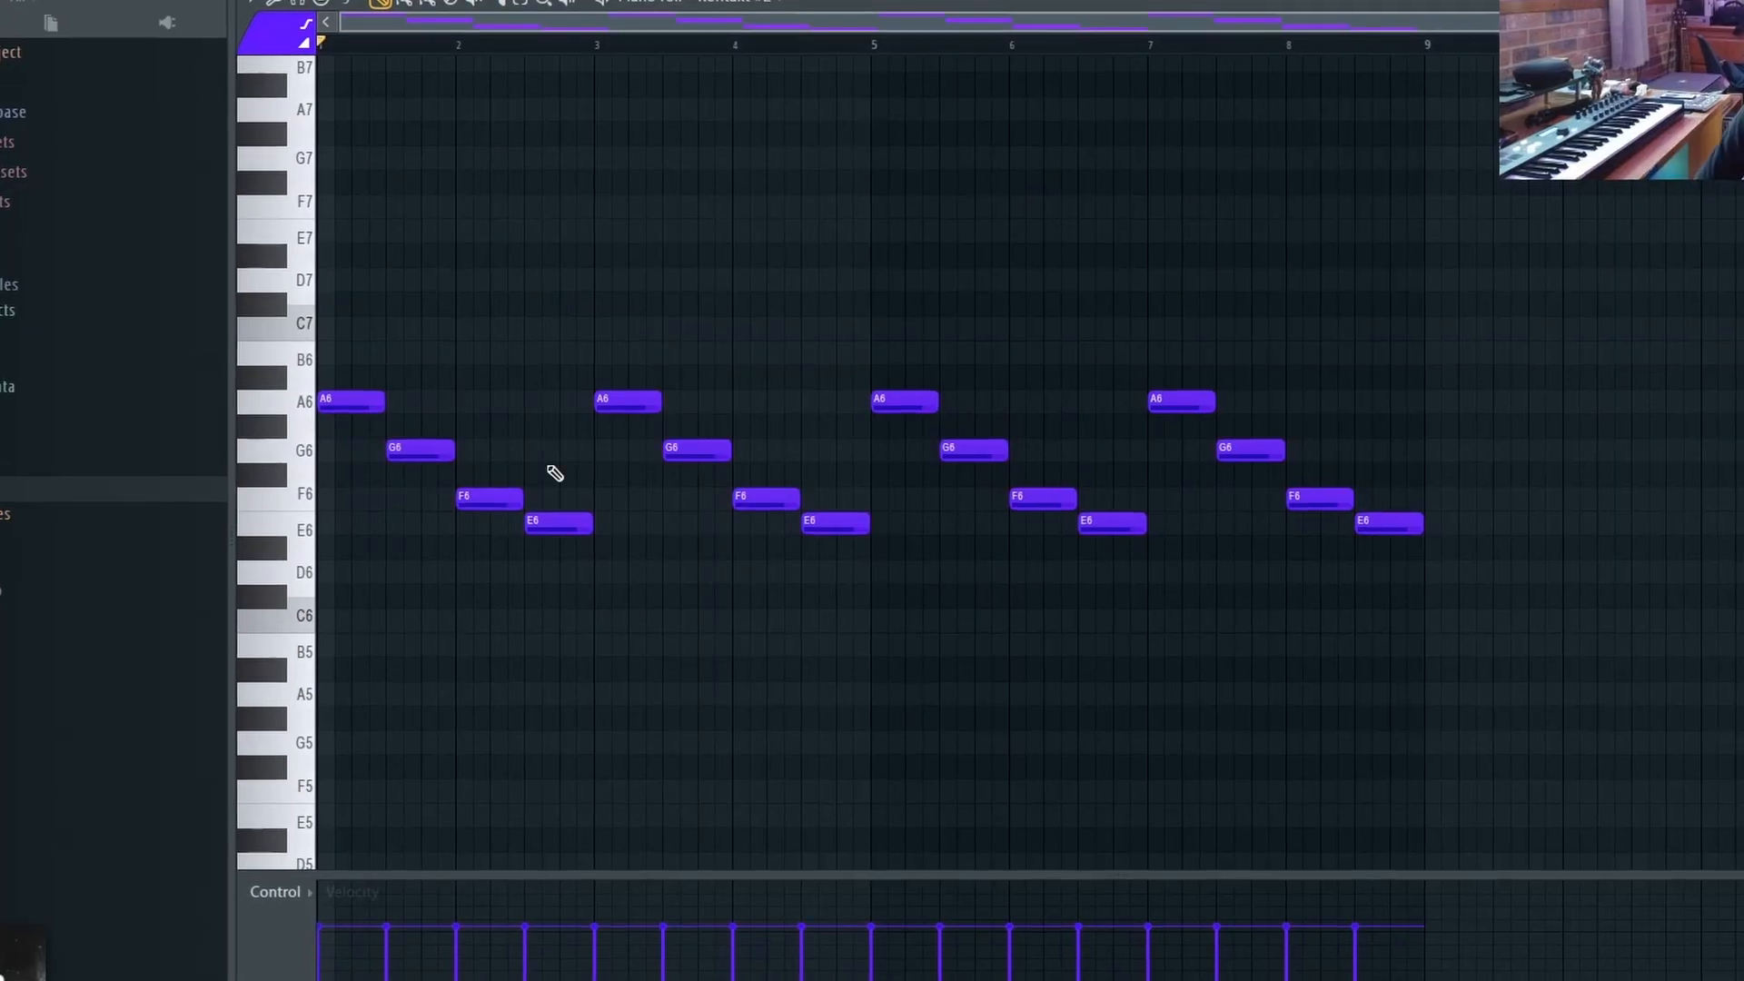
pyautogui.moveTo(553, 350); pyautogui.dragTo(365, 617)
pyautogui.moveTo(359, 377); pyautogui.dragTo(485, 532)
pyautogui.moveTo(543, 489); pyautogui.dragTo(543, 555)
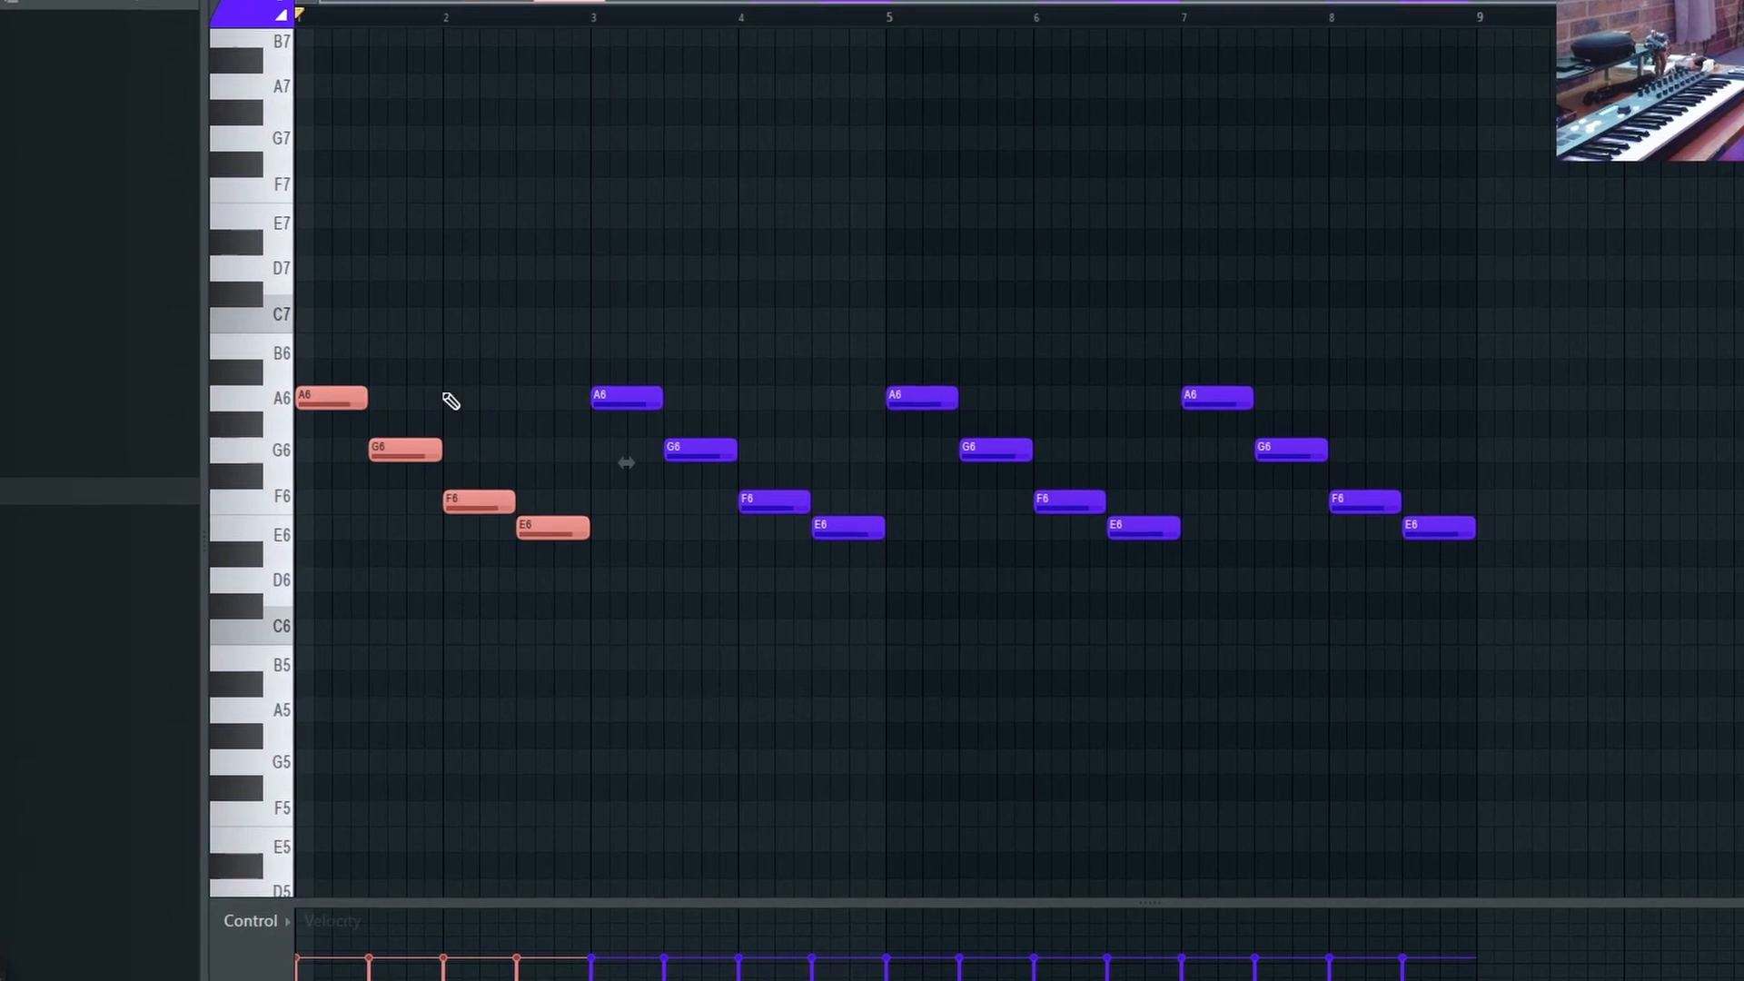
pyautogui.hotkey('ctrl', 'd')
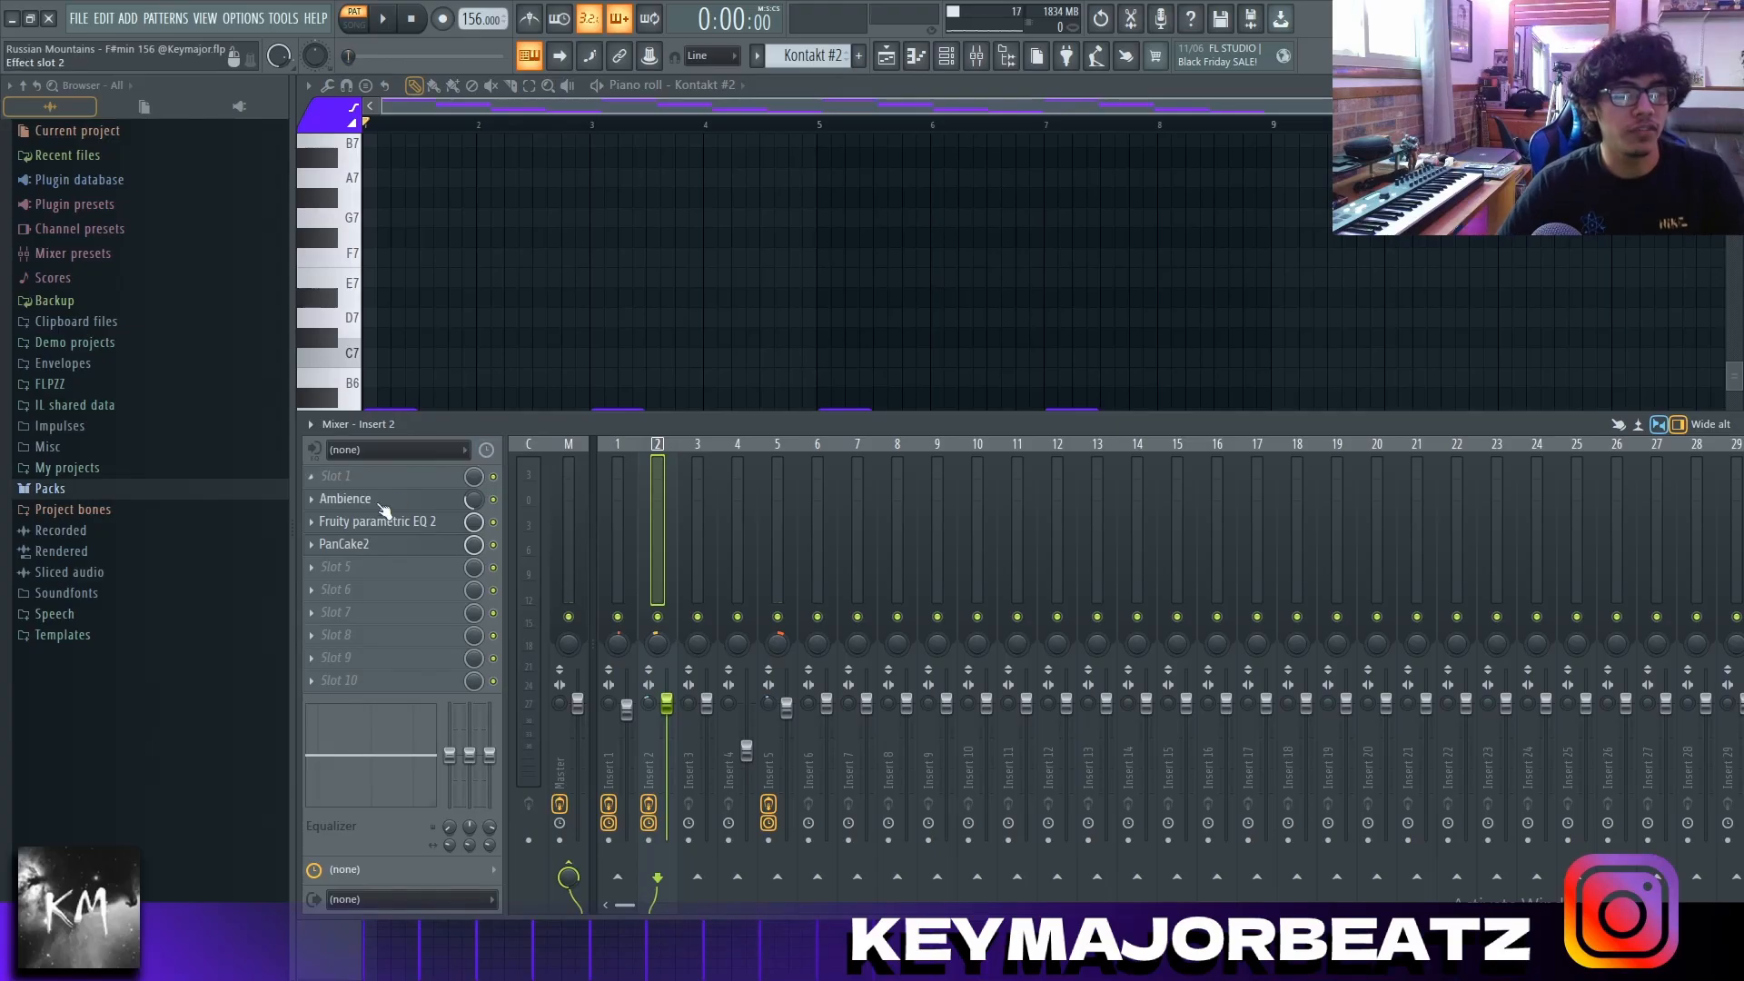
# Examine the Ambience reverb on mixer Insert 2
pyautogui.click(383, 501)
pyautogui.click(382, 504)
pyautogui.click(632, 506)
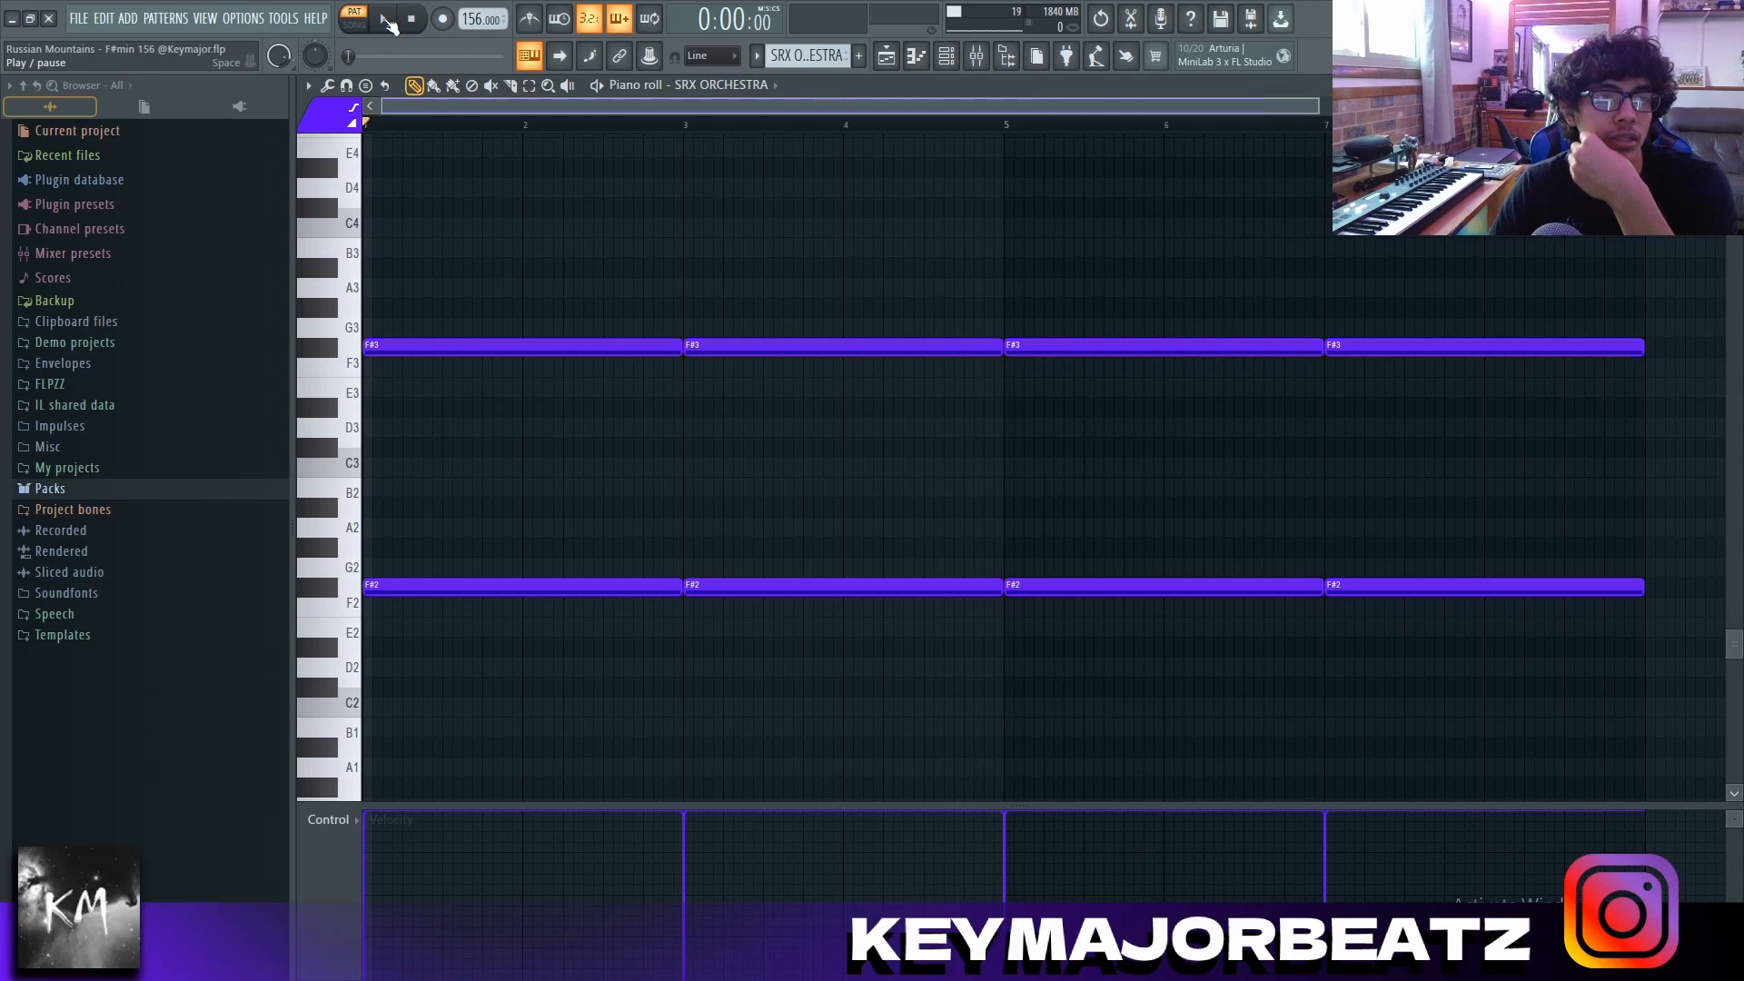
# Play the SRX ORCHESTRA pattern, highlighting its F#3 and F#2 note rows, and show its mixer track
pyautogui.press('space')
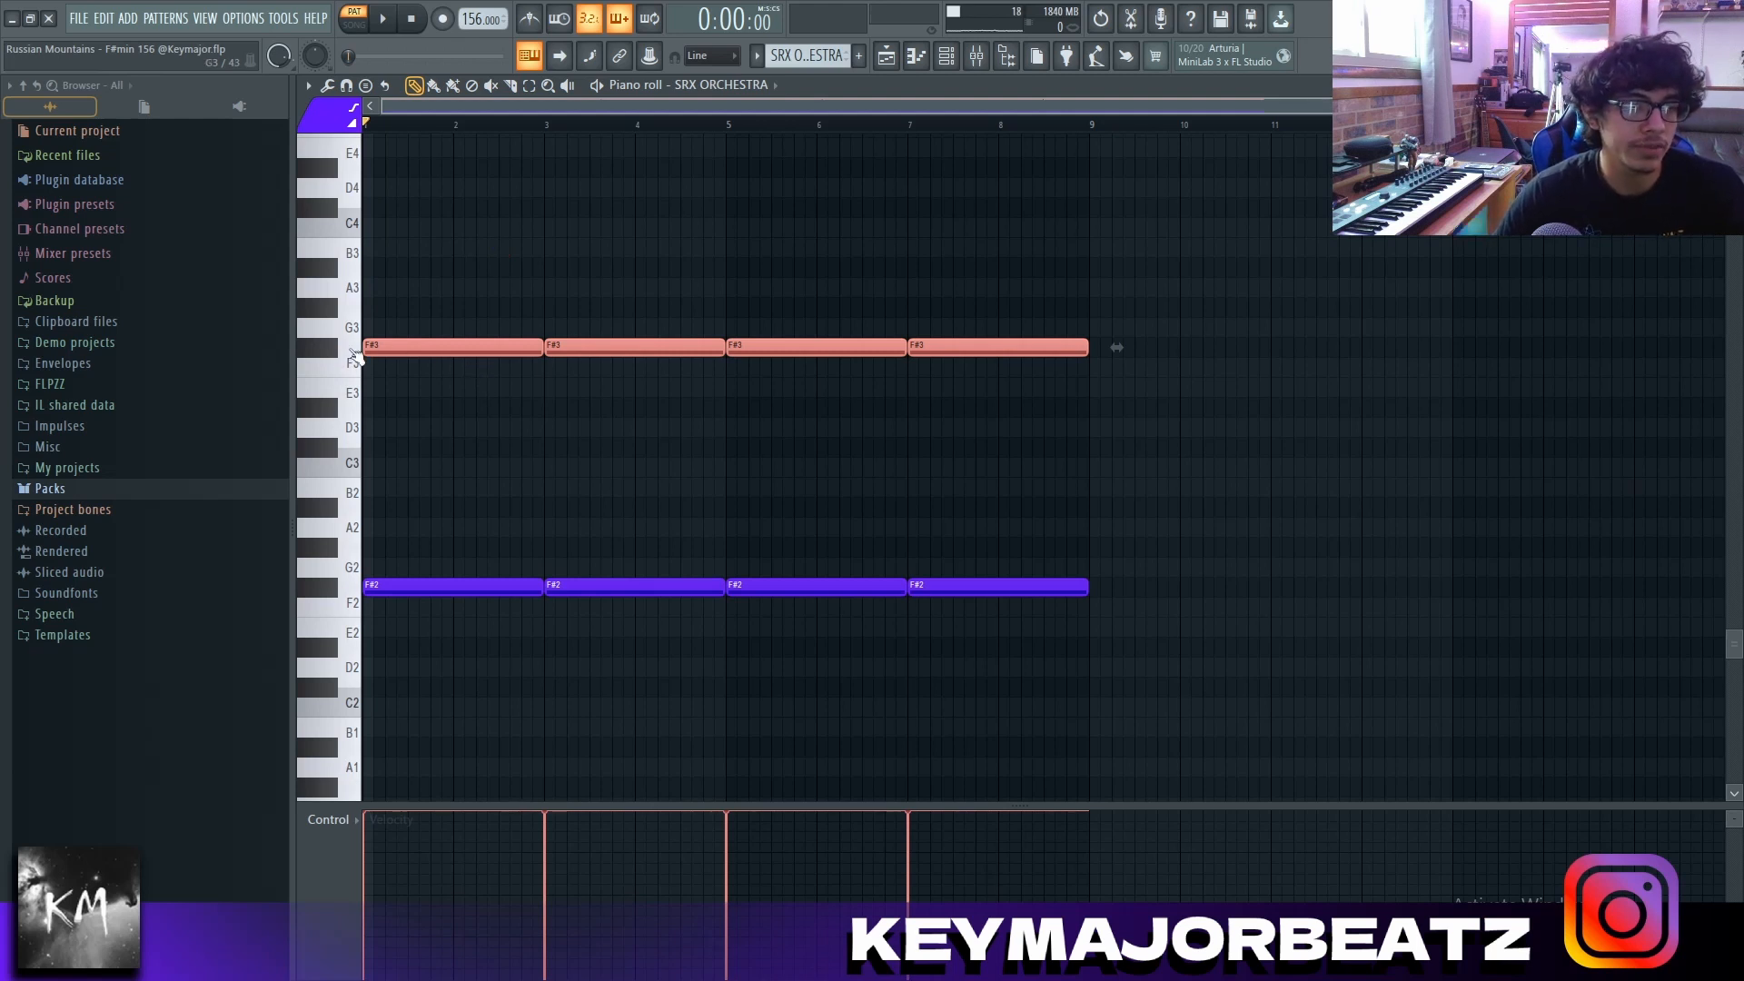
pyautogui.click(621, 786)
pyautogui.hotkey('ctrl', 'z')
pyautogui.moveTo(436, 519); pyautogui.dragTo(961, 695)
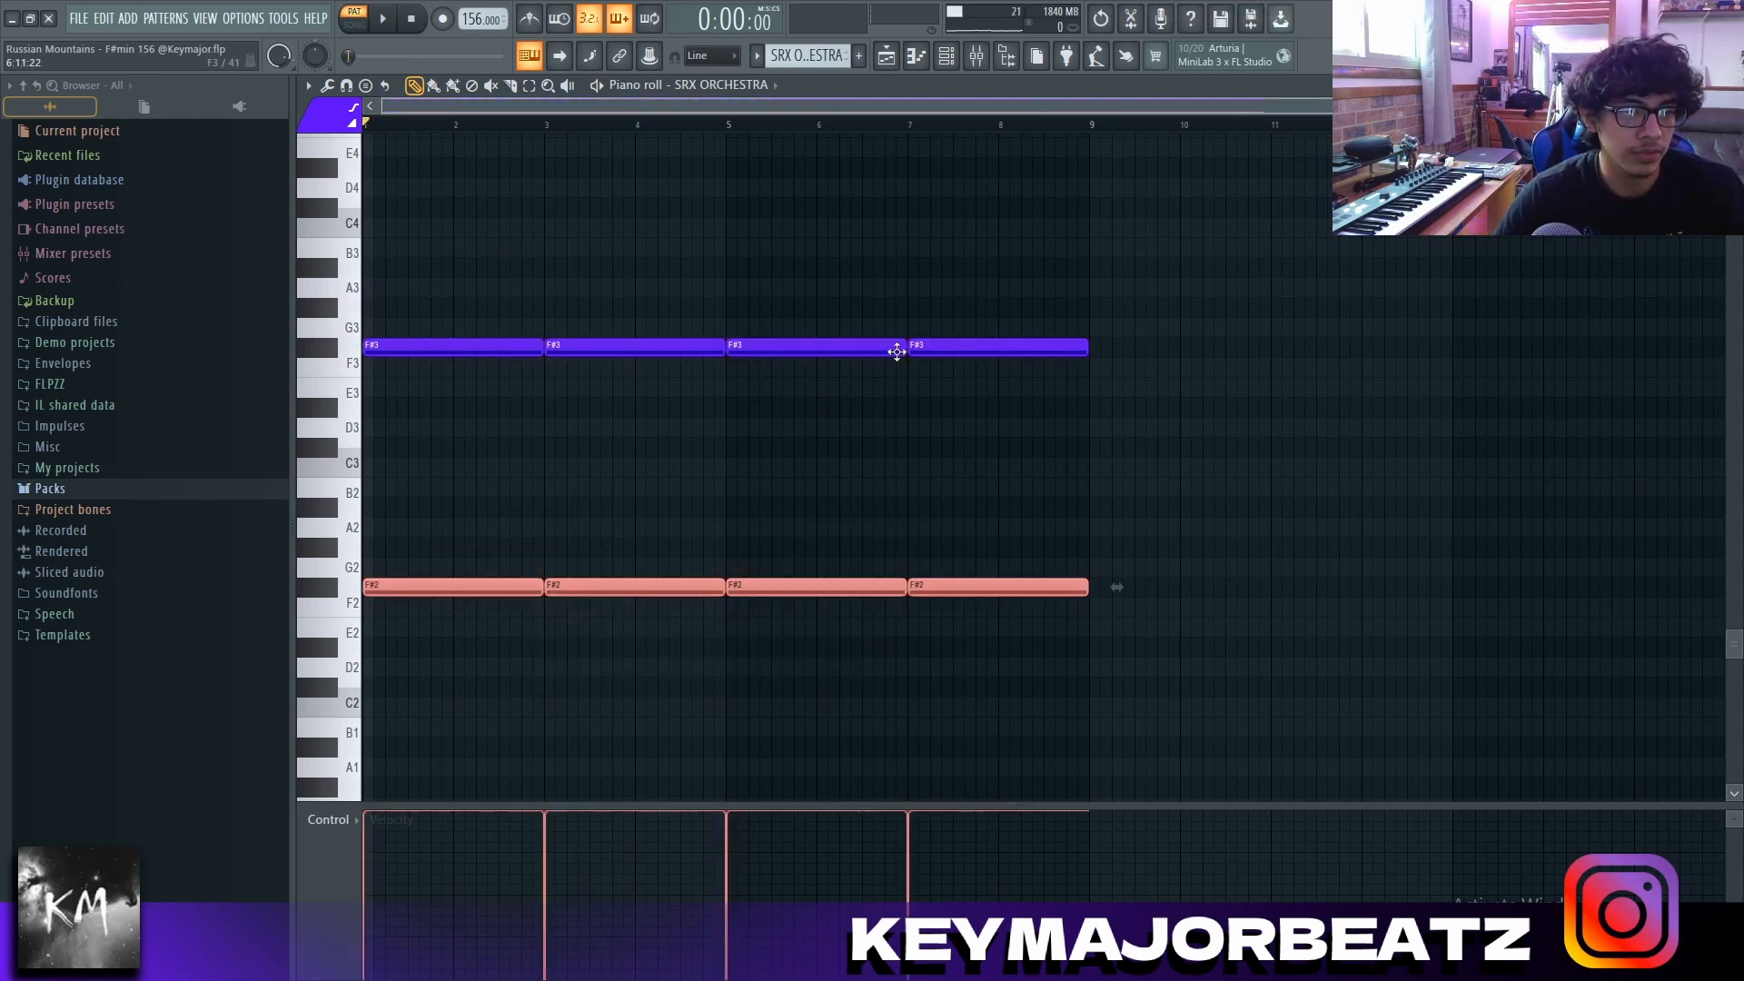
pyautogui.click(896, 350)
pyautogui.hotkey('ctrl', 'a')
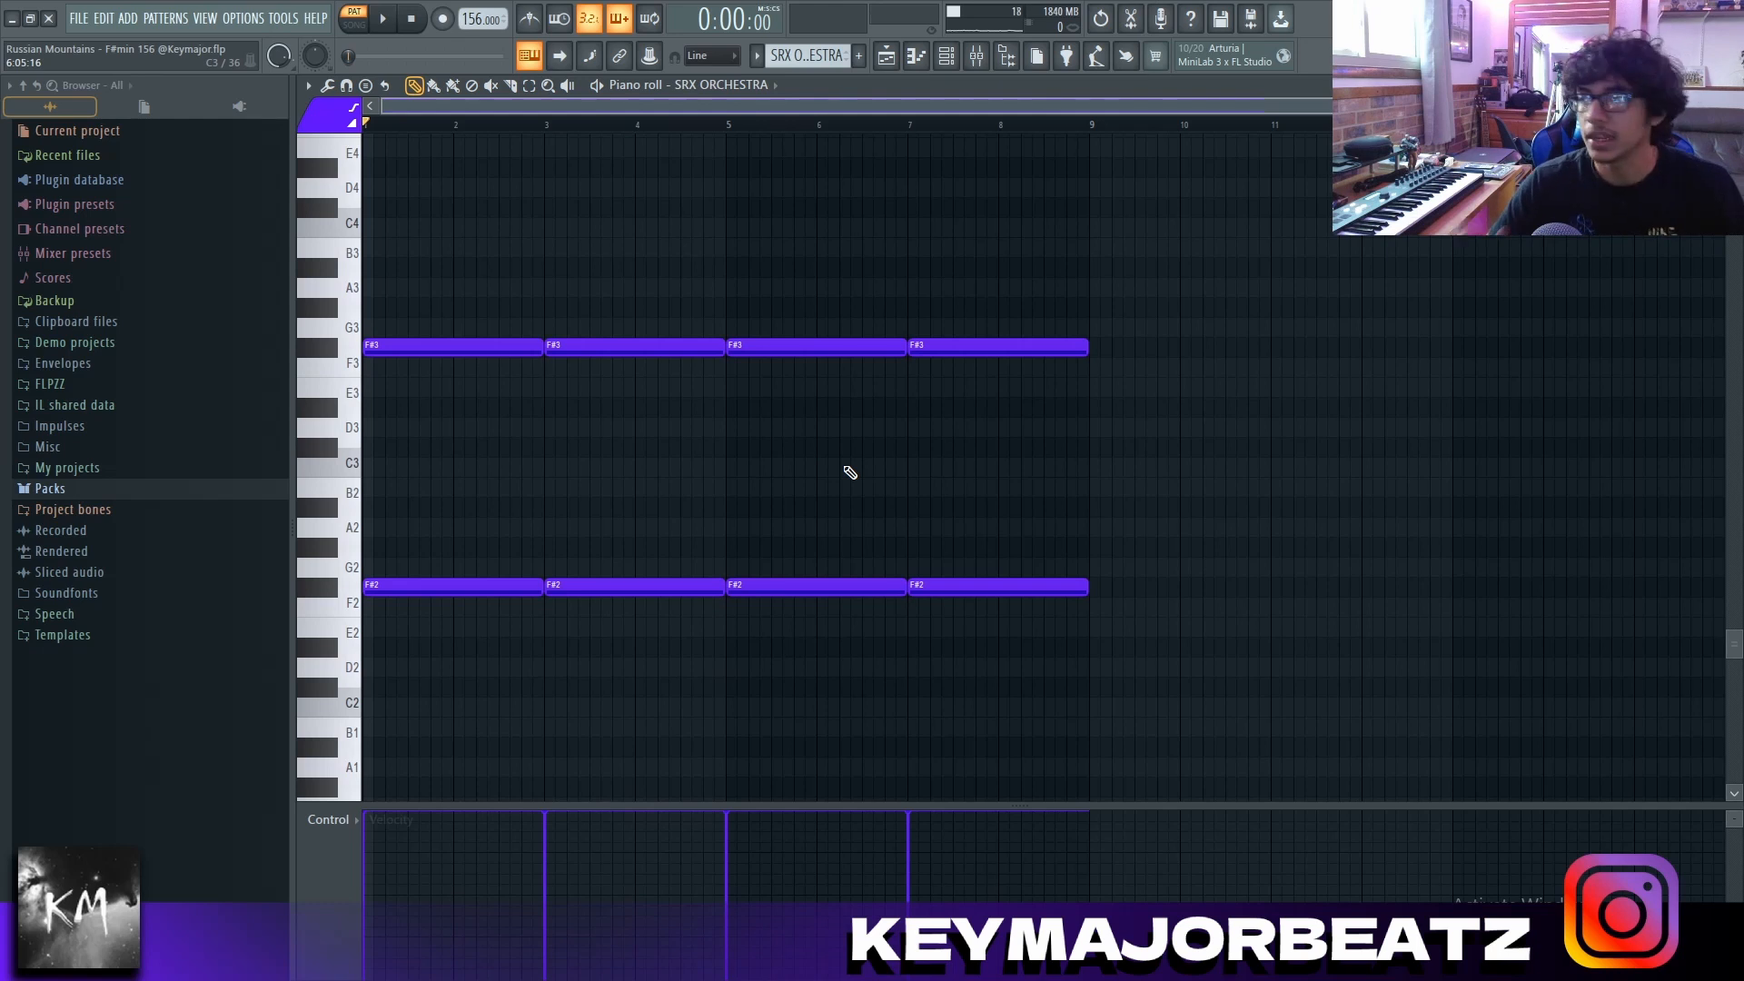
pyautogui.press('F9')
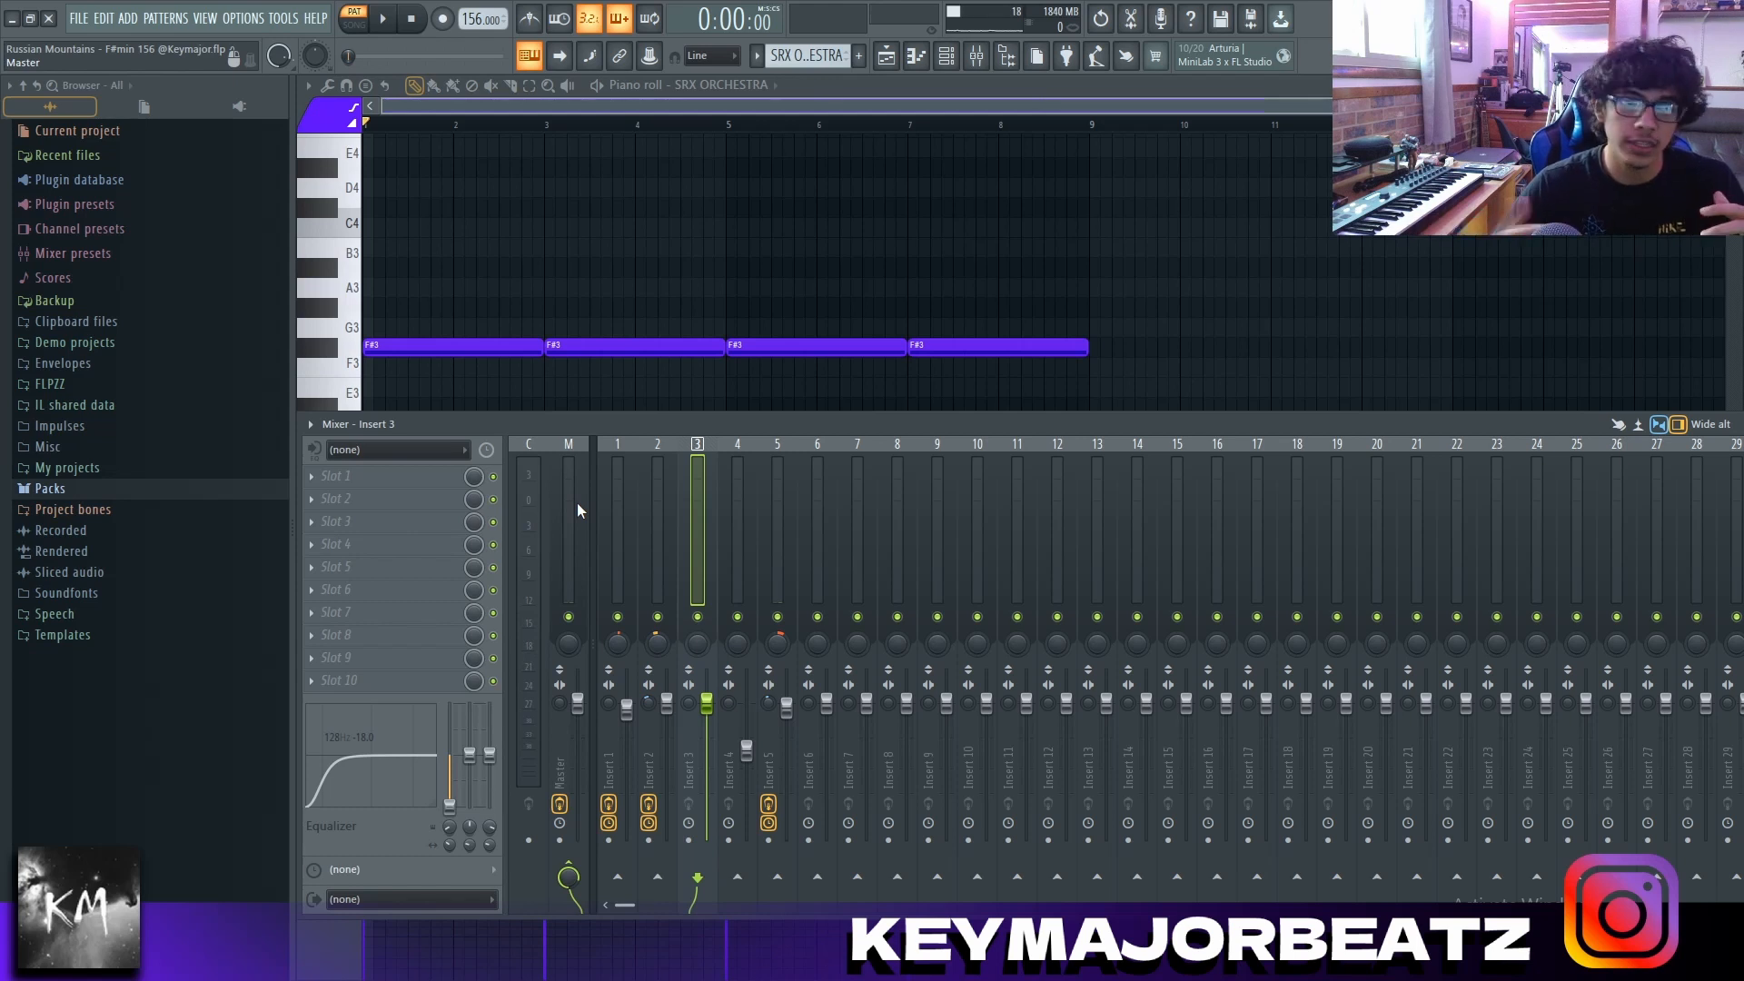
# Switch the piano roll to bass - colosseum to review its notes and mixer track
pyautogui.click(724, 85)
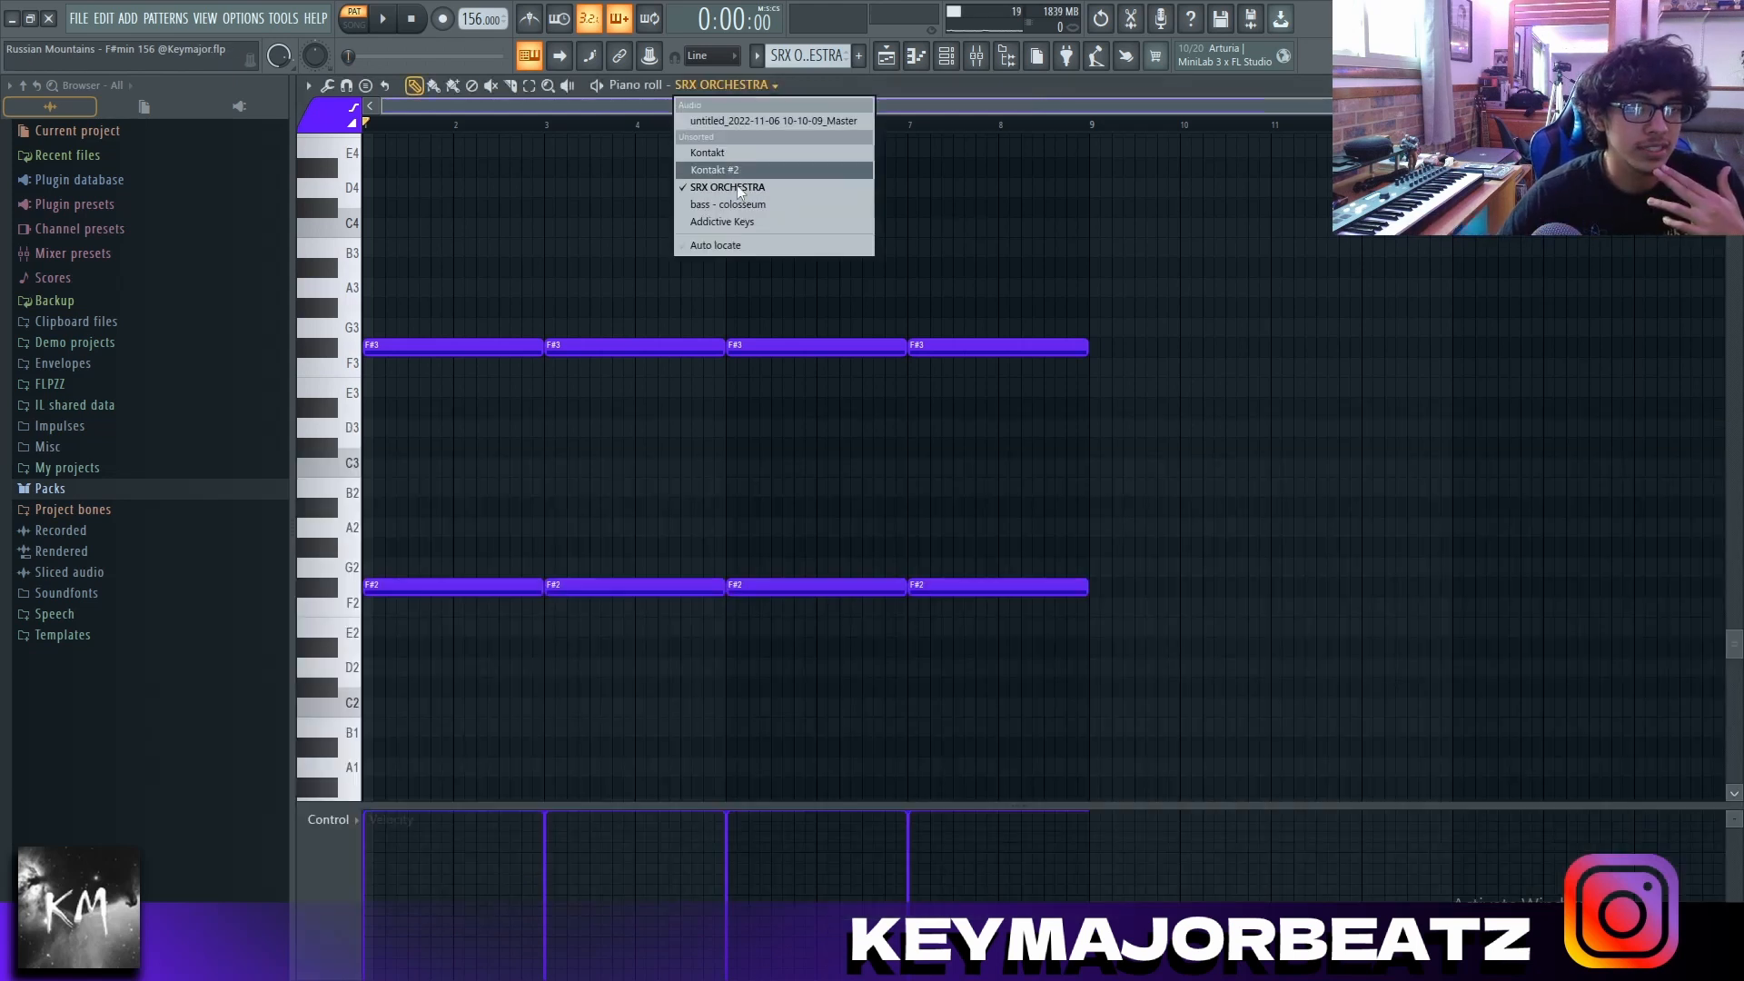
pyautogui.click(731, 206)
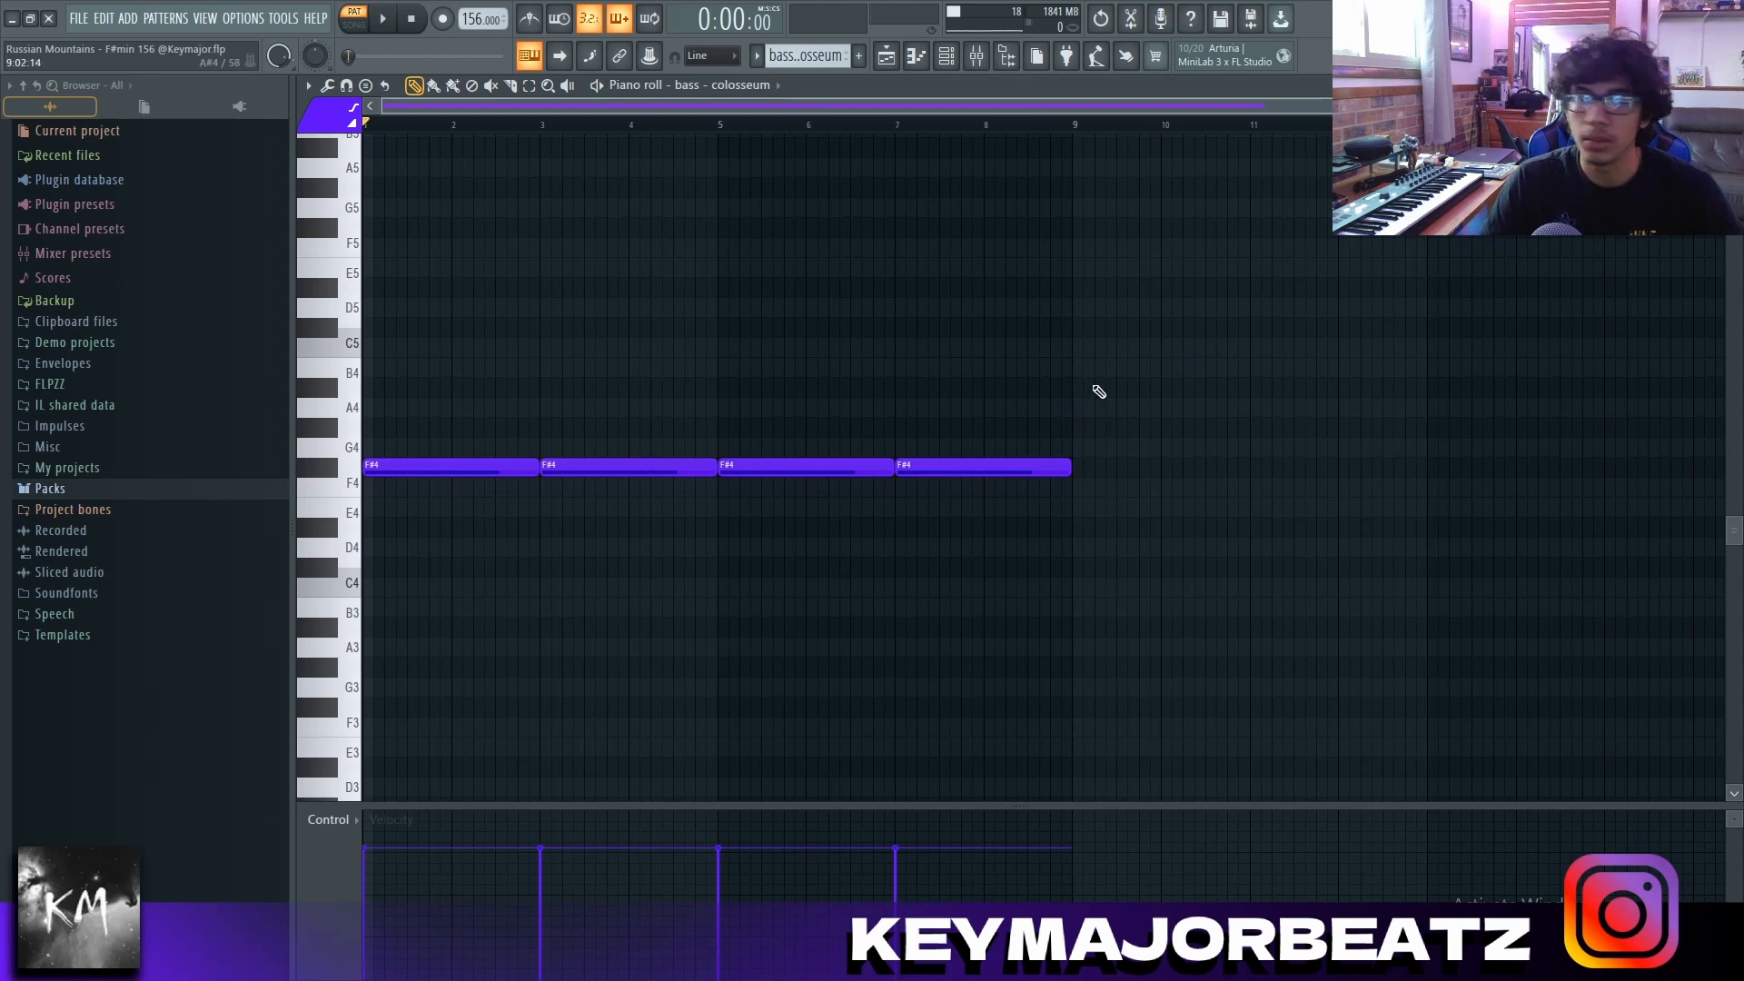
pyautogui.hotkey('ctrl', 'a')
pyautogui.keyDown('ctrl'); pyautogui.click(508, 416); pyautogui.keyUp('ctrl')
pyautogui.press('F9')
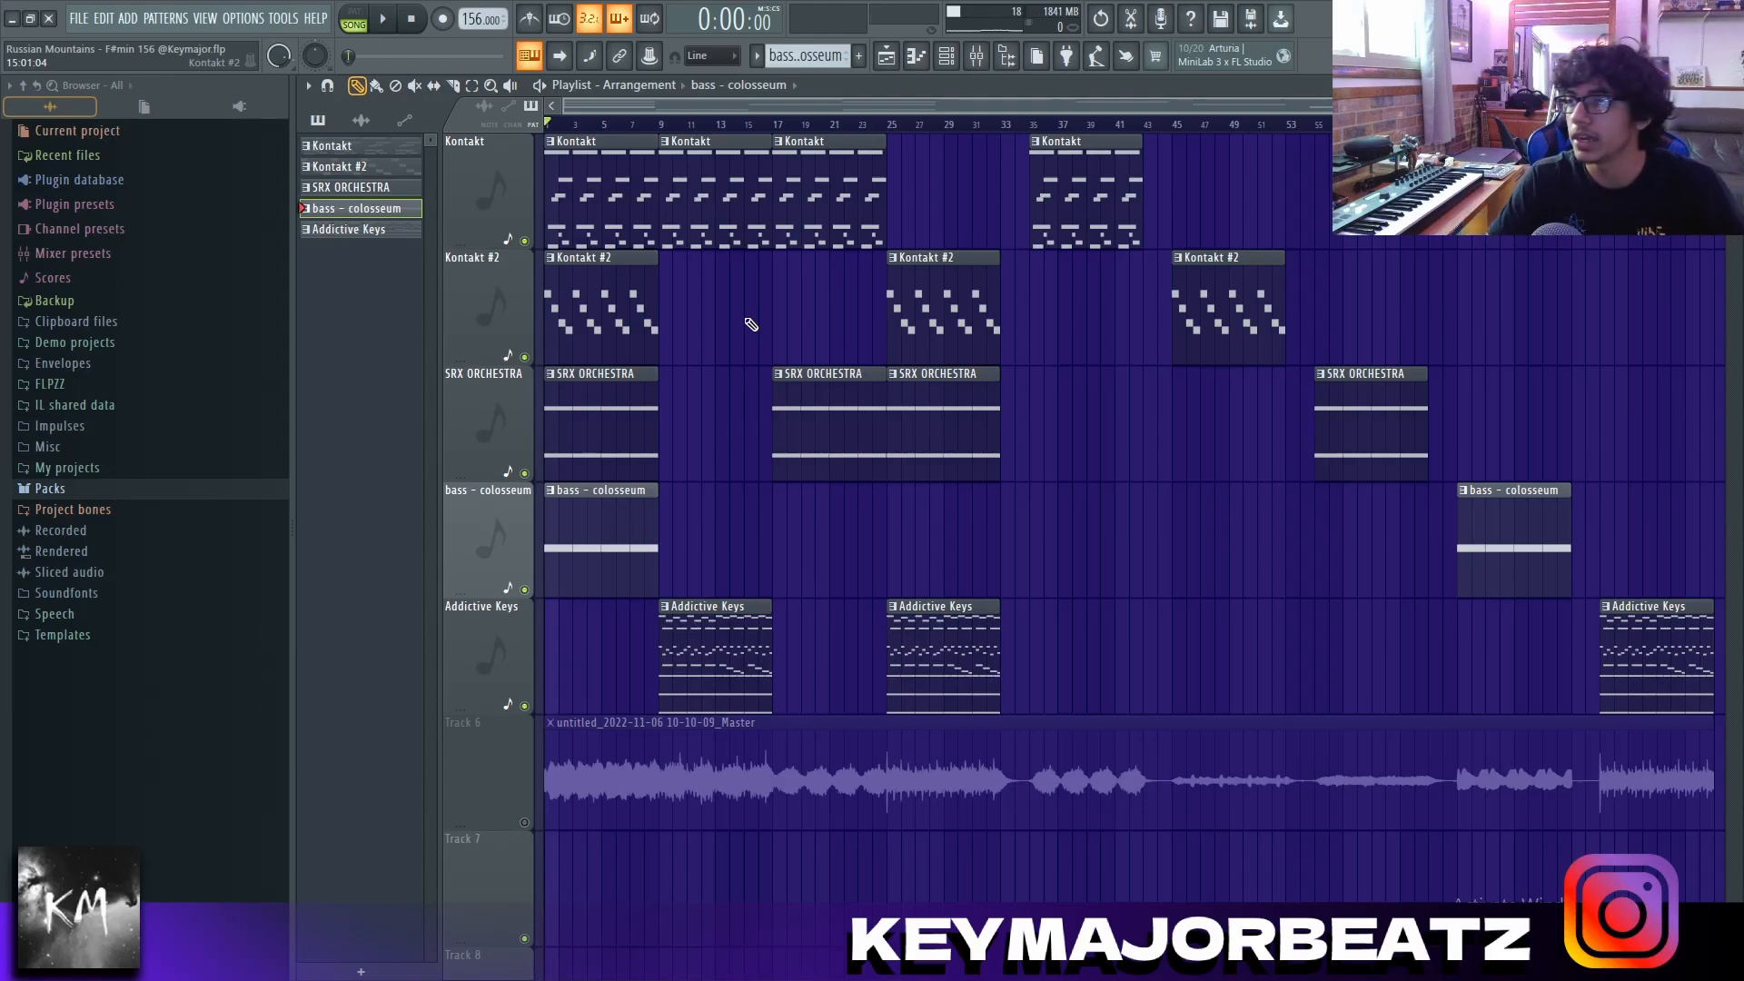
# Open the Addictive Keys plugin from the playlist and select the middle run of short notes in its piano roll
pyautogui.doubleClick(690, 607)
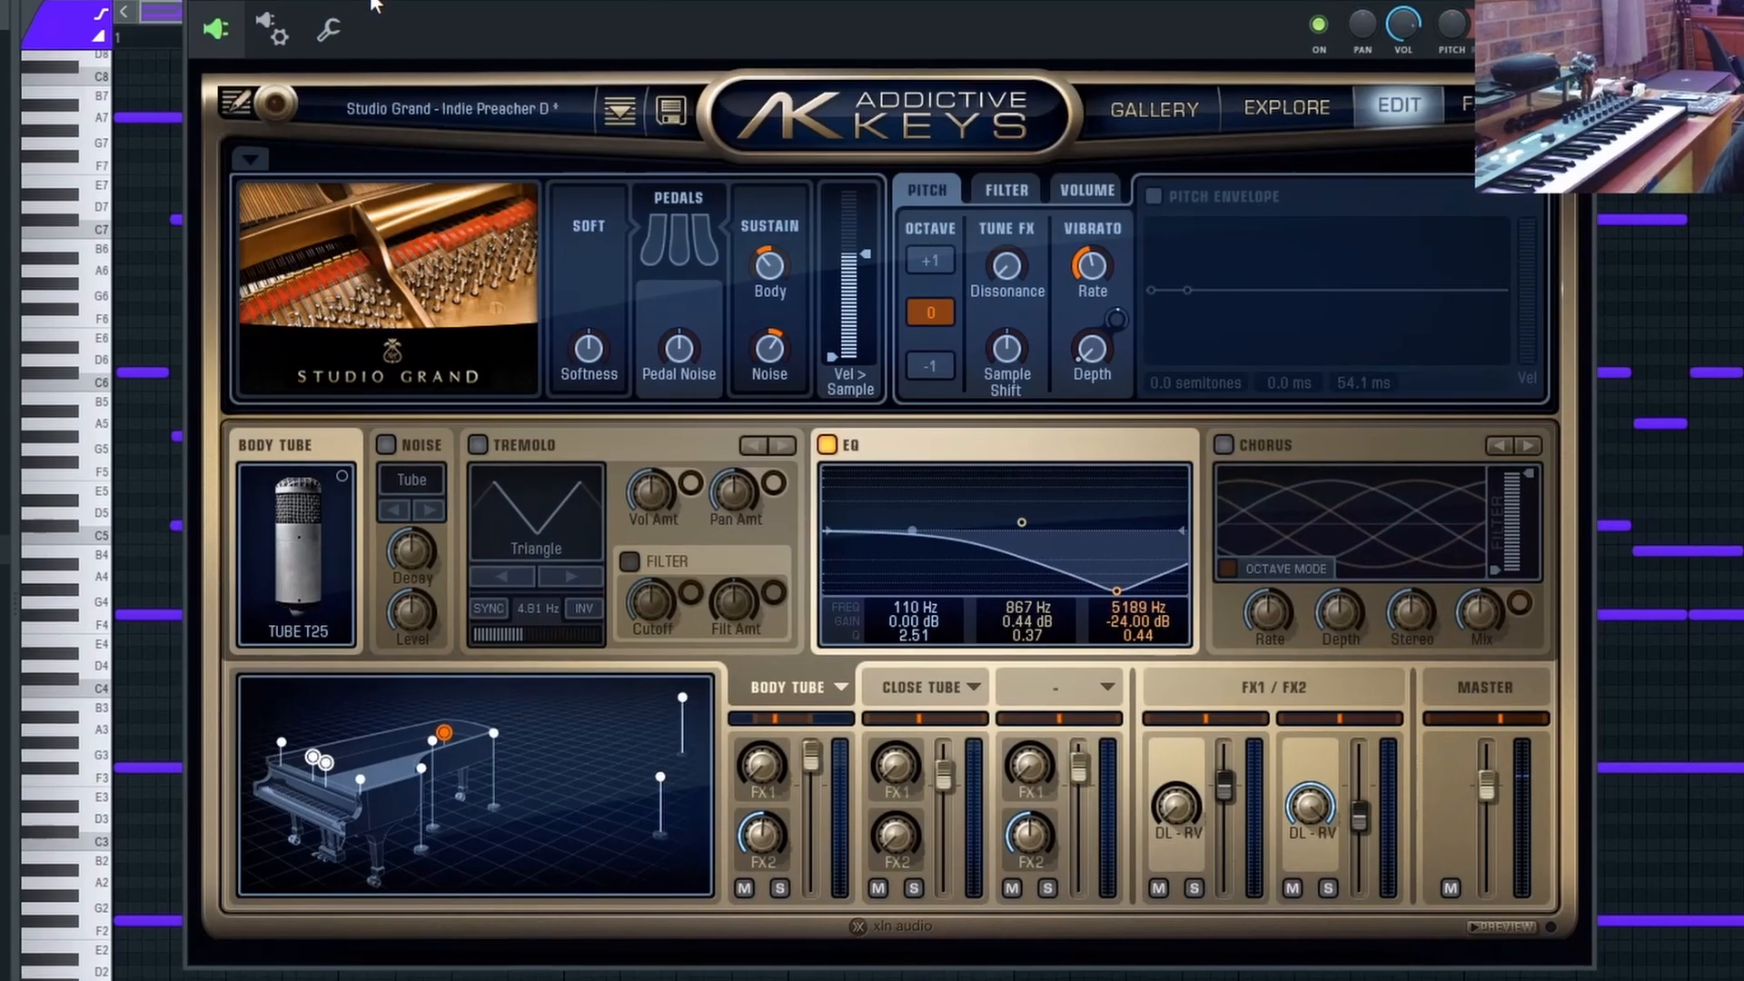
pyautogui.moveTo(377, 0); pyautogui.dragTo(356, 38)
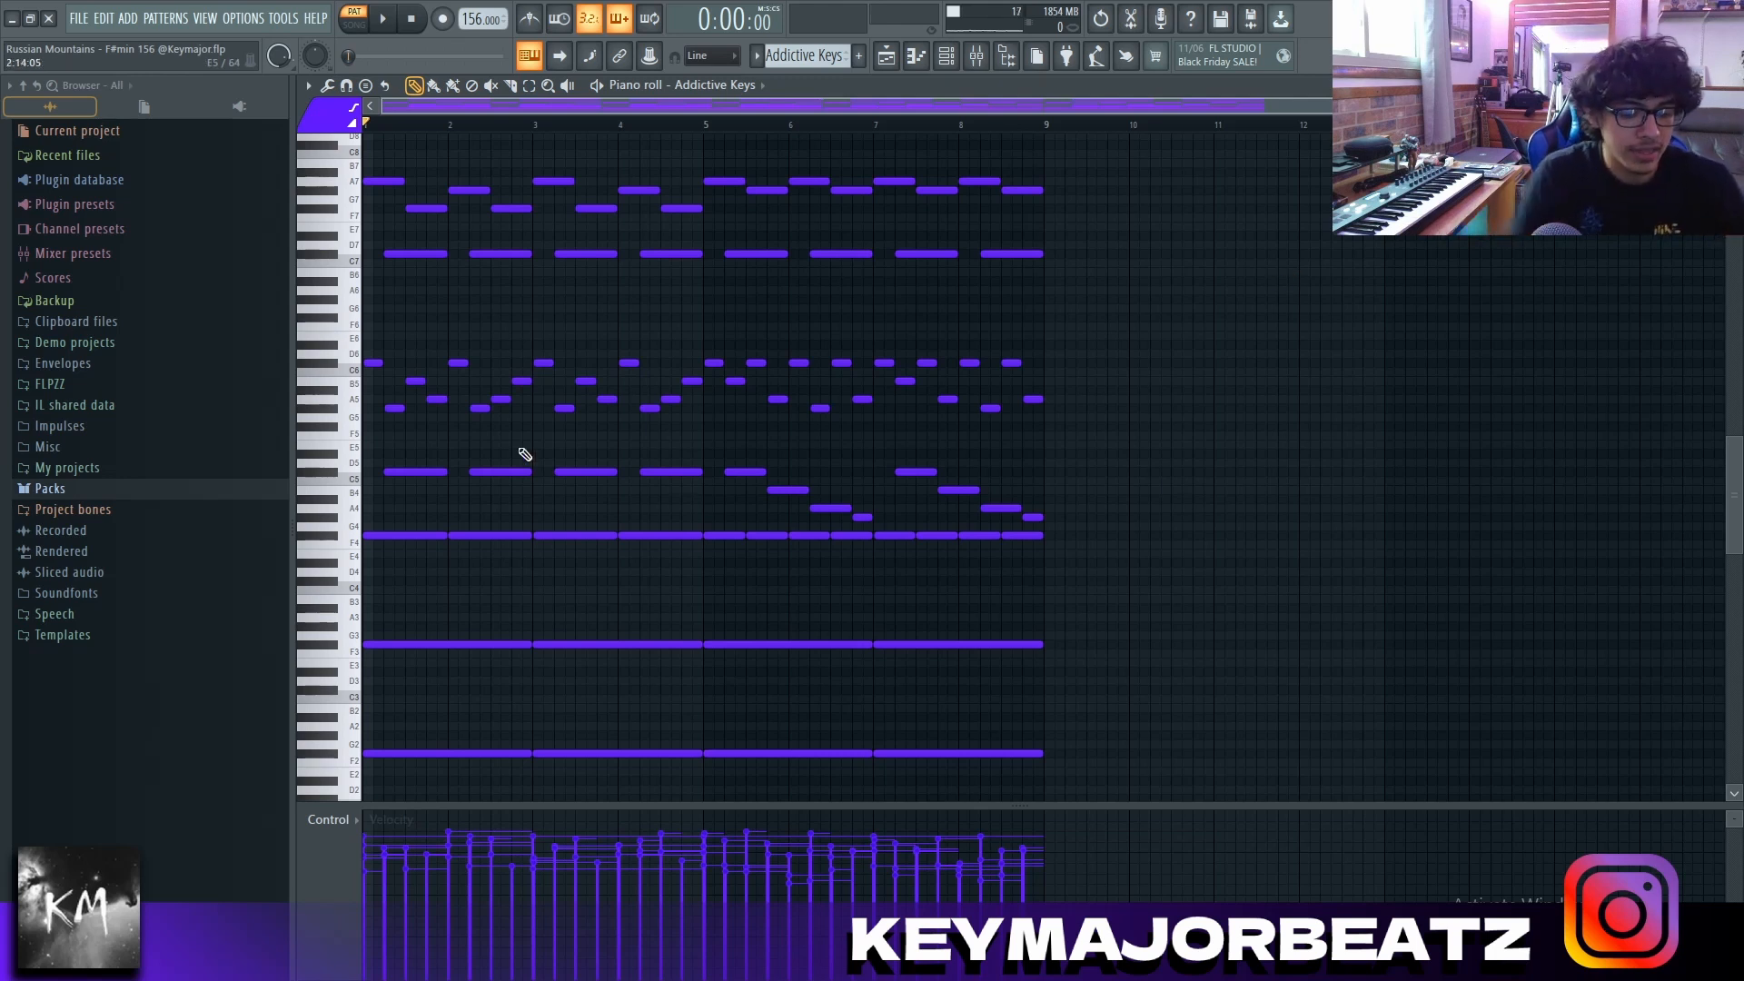
pyautogui.moveTo(1076, 442); pyautogui.dragTo(338, 341)
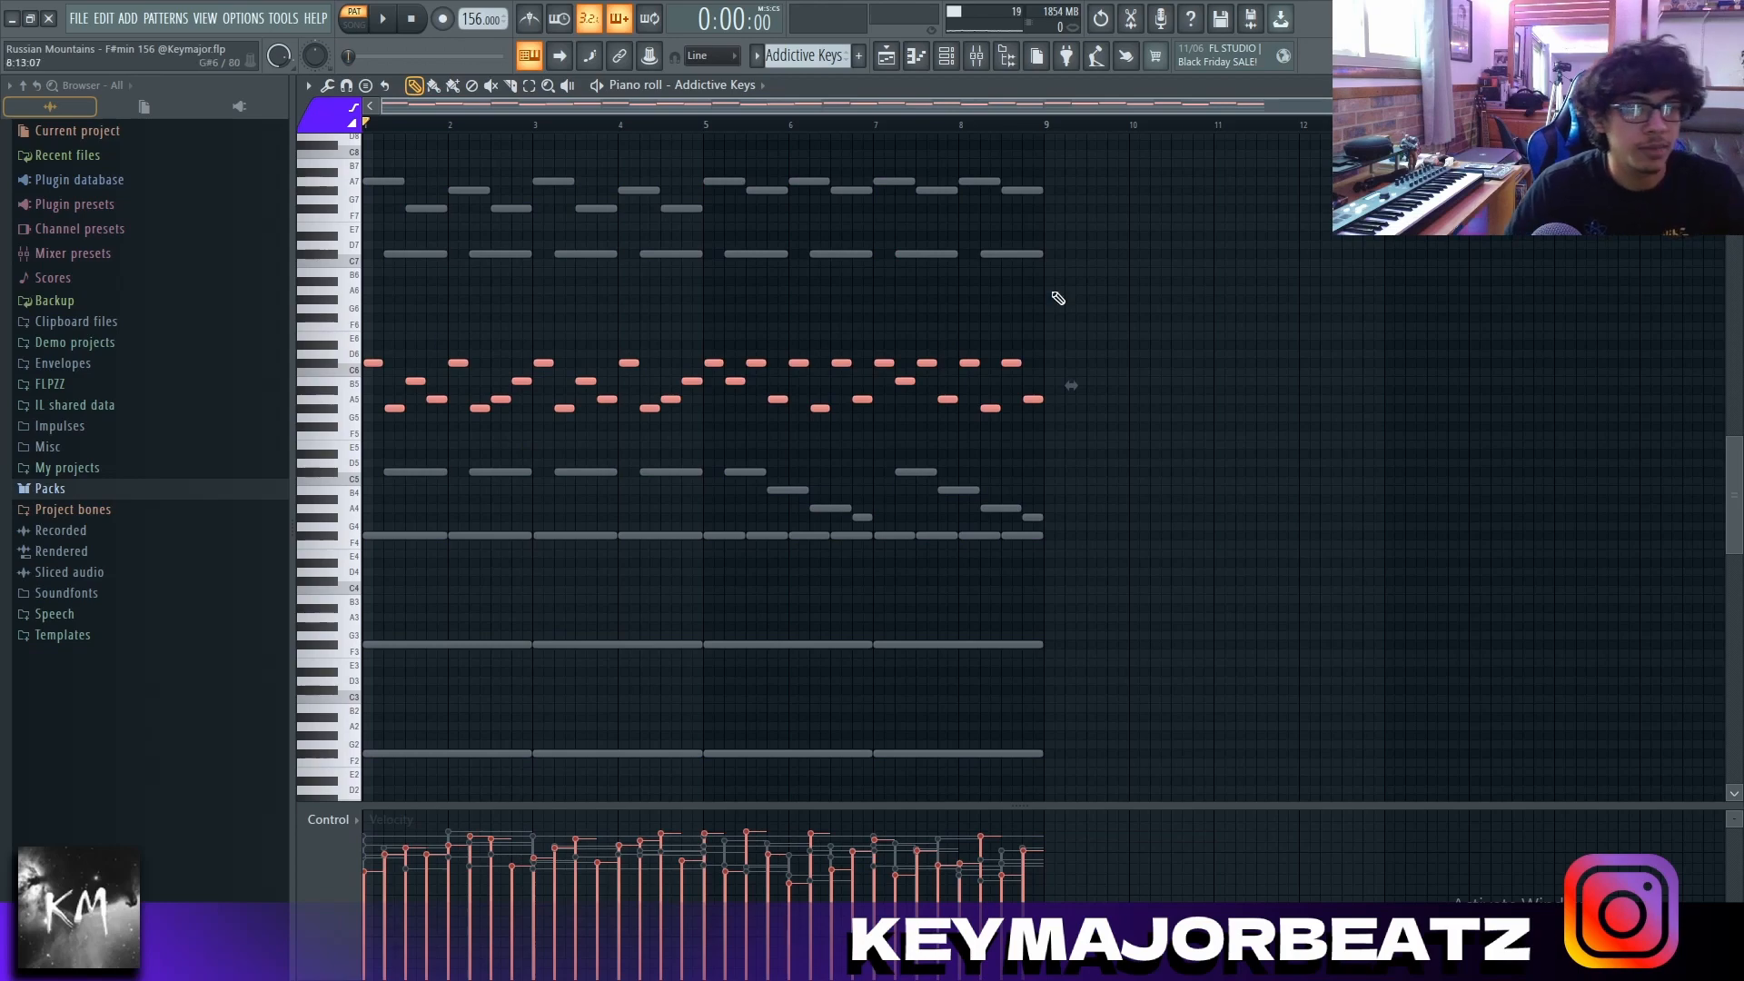
# Play the middle run of short notes and highlight its first four bars, last four bars and the second half's lower notes
pyautogui.keyDown('ctrl'); pyautogui.click(1126, 284); pyautogui.keyUp('ctrl')
pyautogui.press('space')
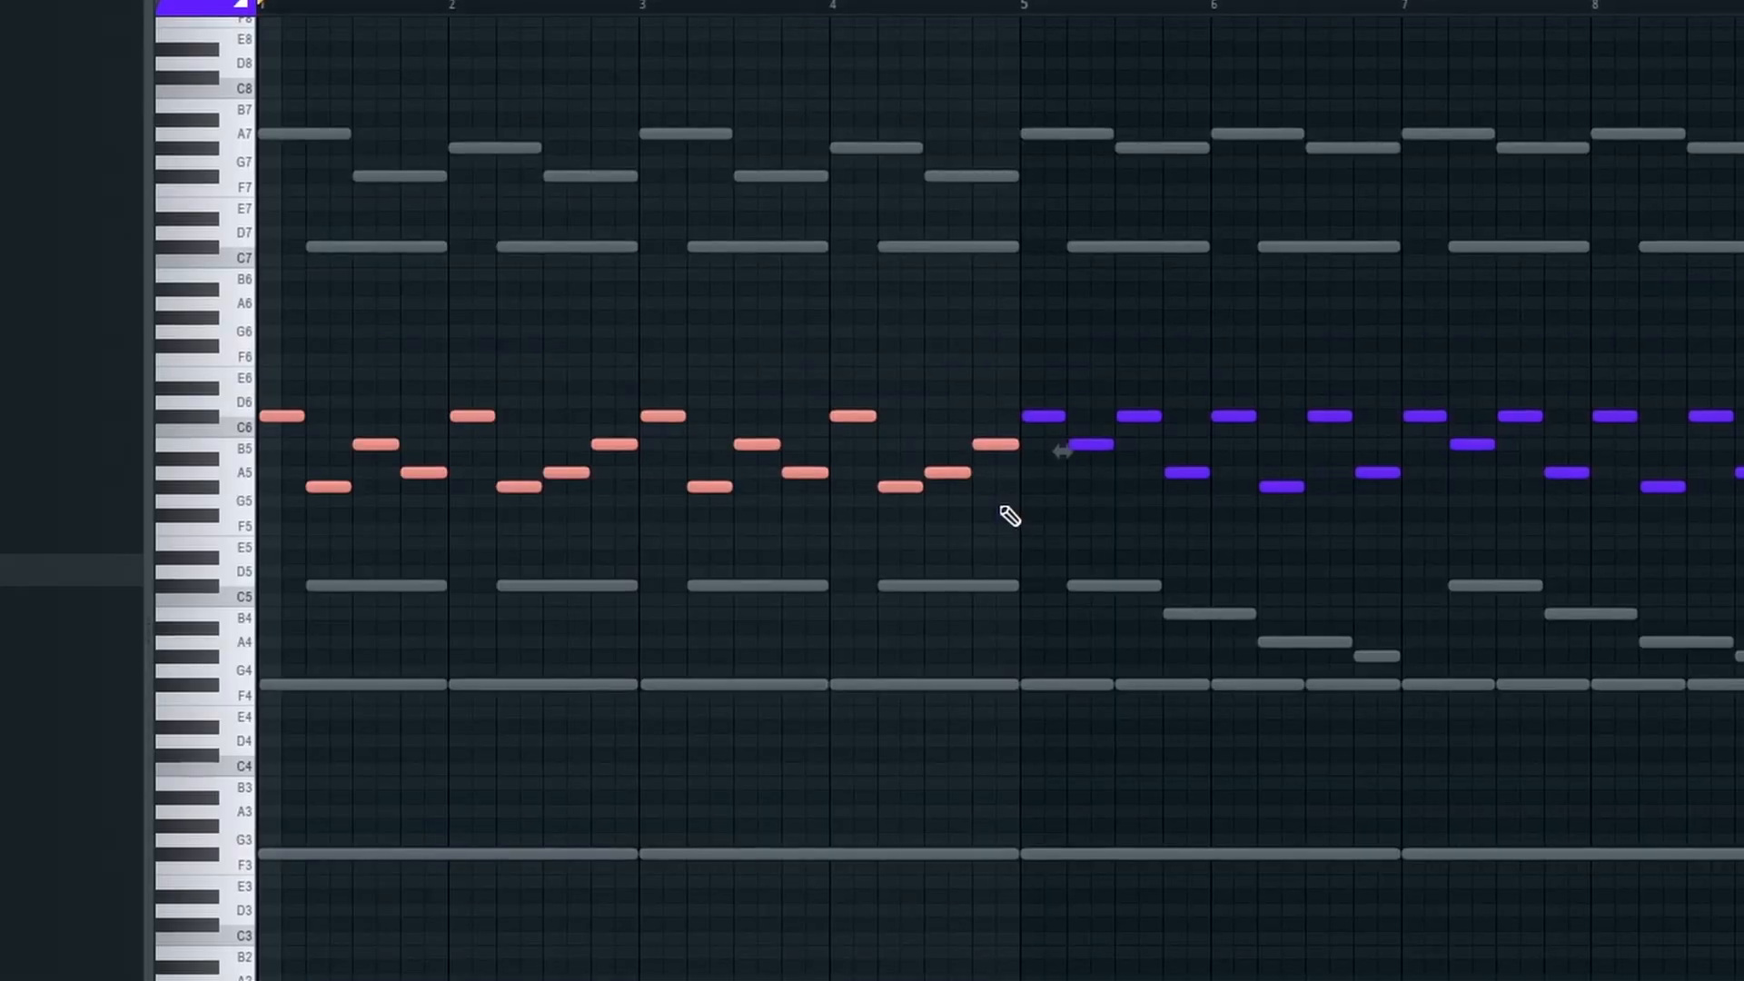
pyautogui.moveTo(1004, 514); pyautogui.dragTo(291, 377)
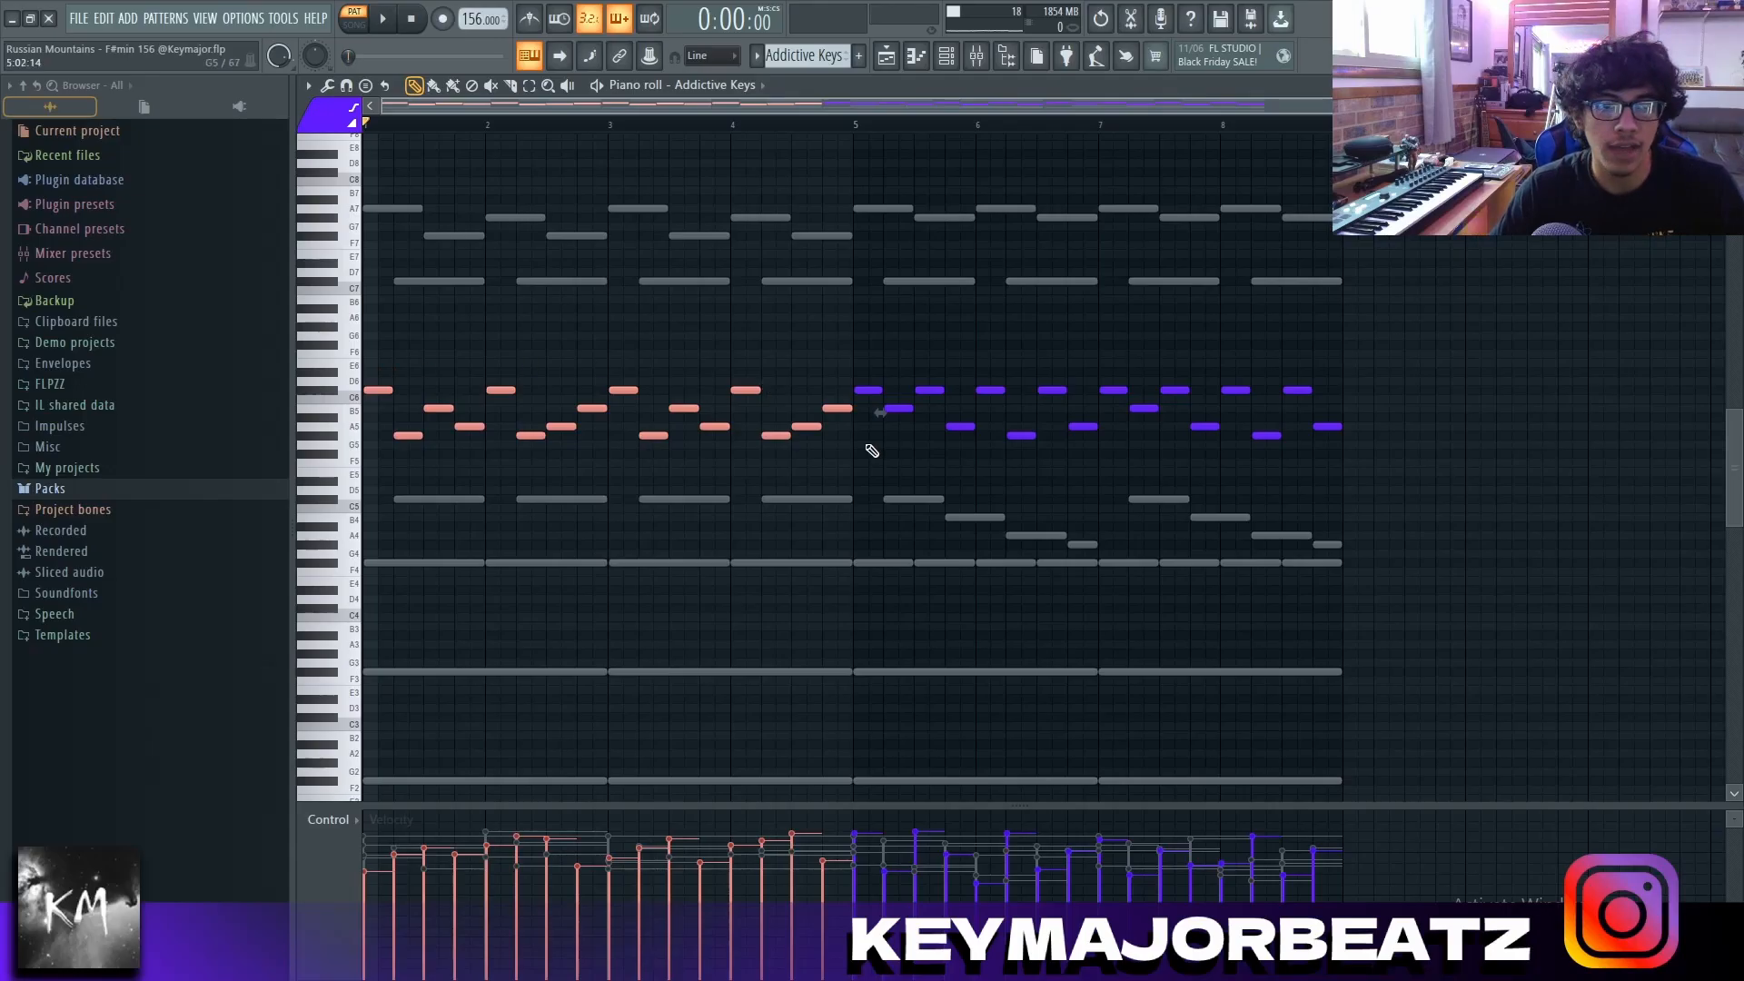
pyautogui.moveTo(872, 451); pyautogui.dragTo(1296, 350)
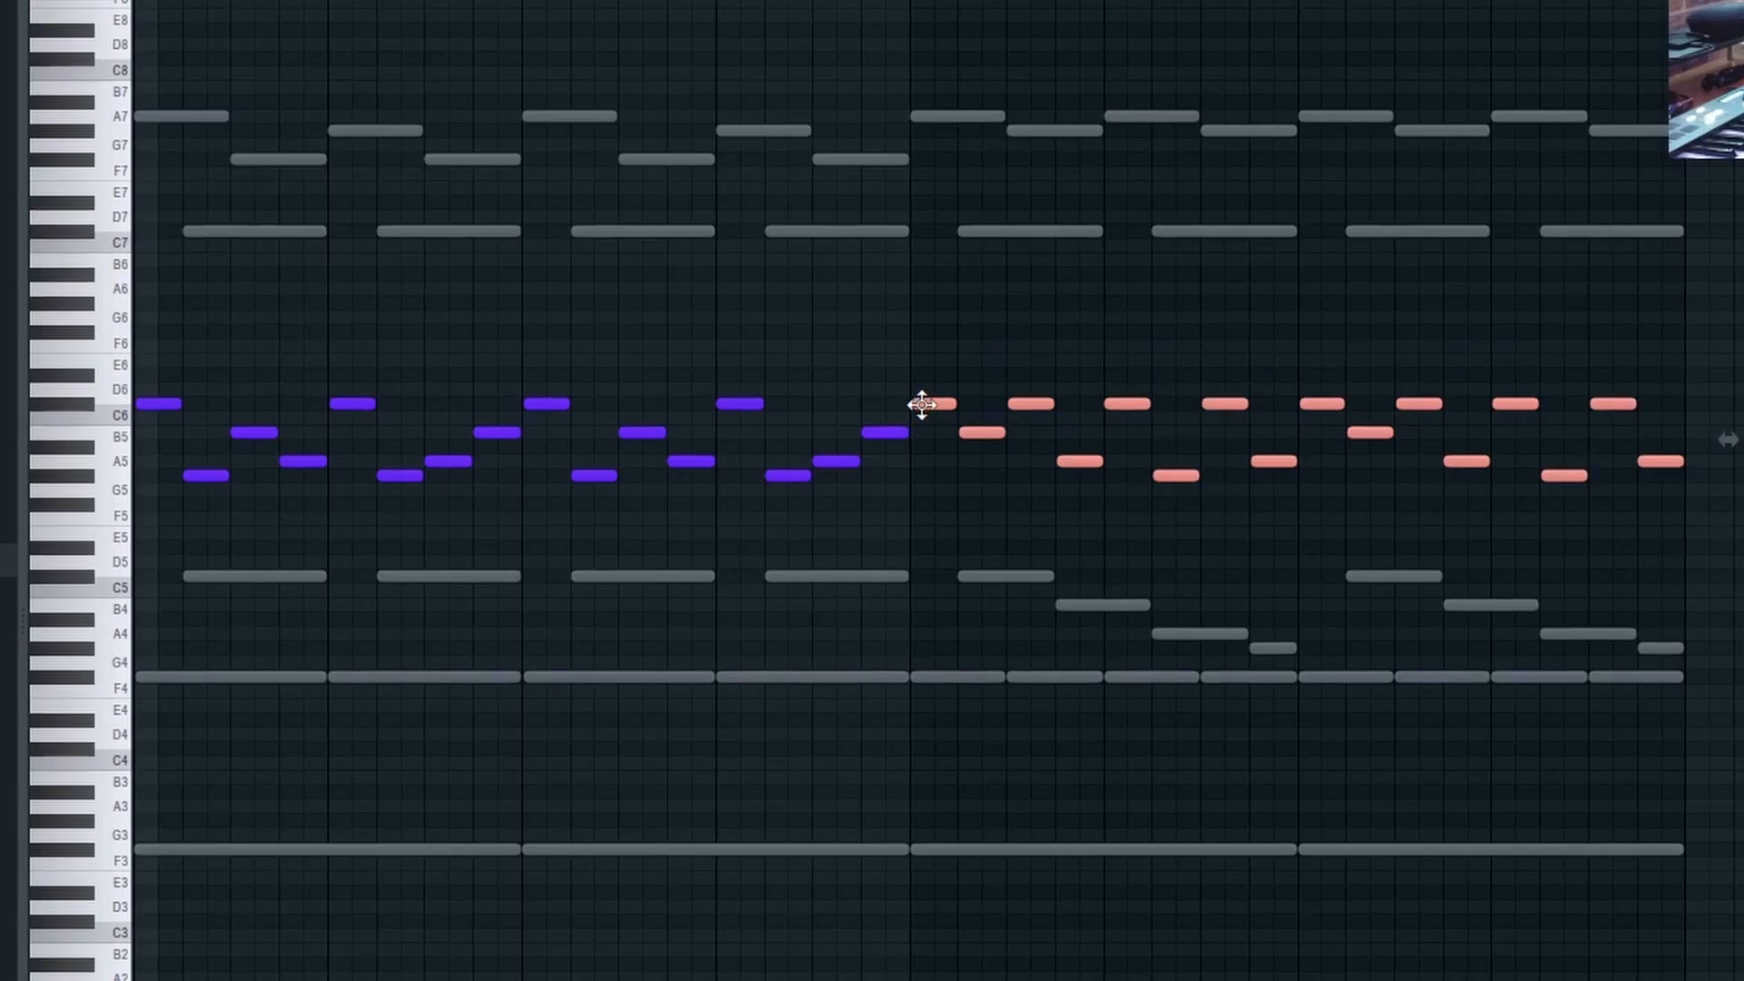
pyautogui.moveTo(1742, 410); pyautogui.dragTo(1742, 410)
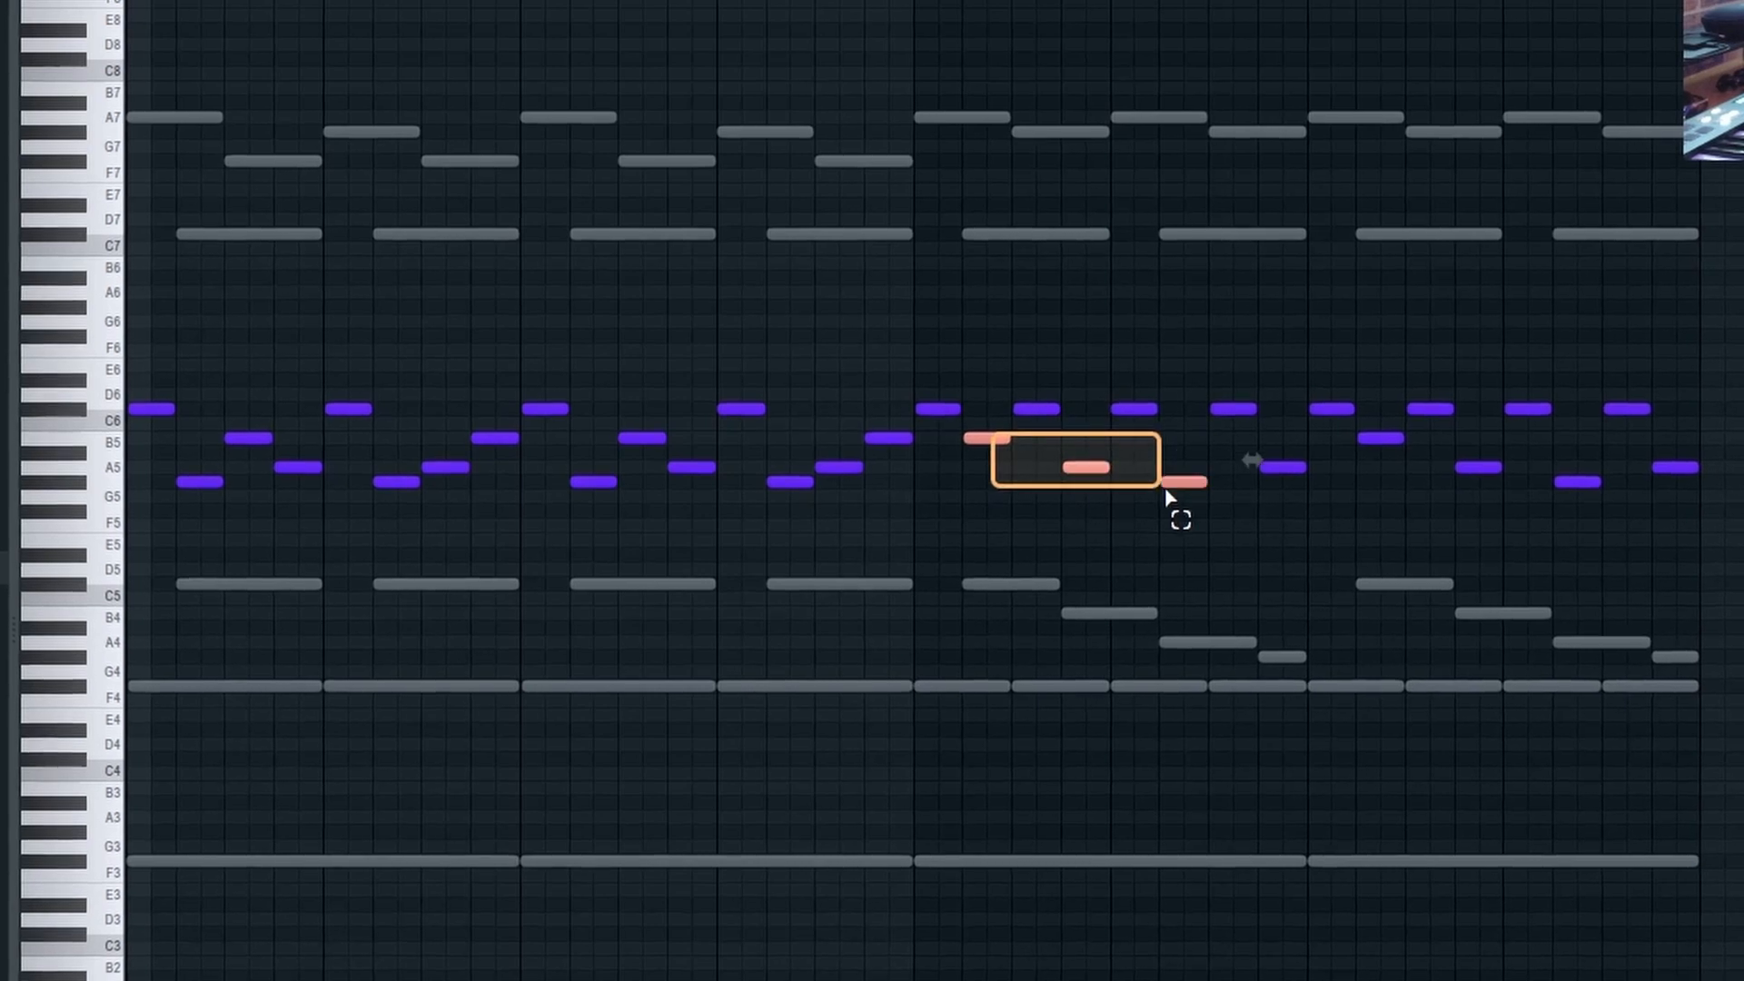
pyautogui.moveTo(1197, 504); pyautogui.dragTo(1334, 503)
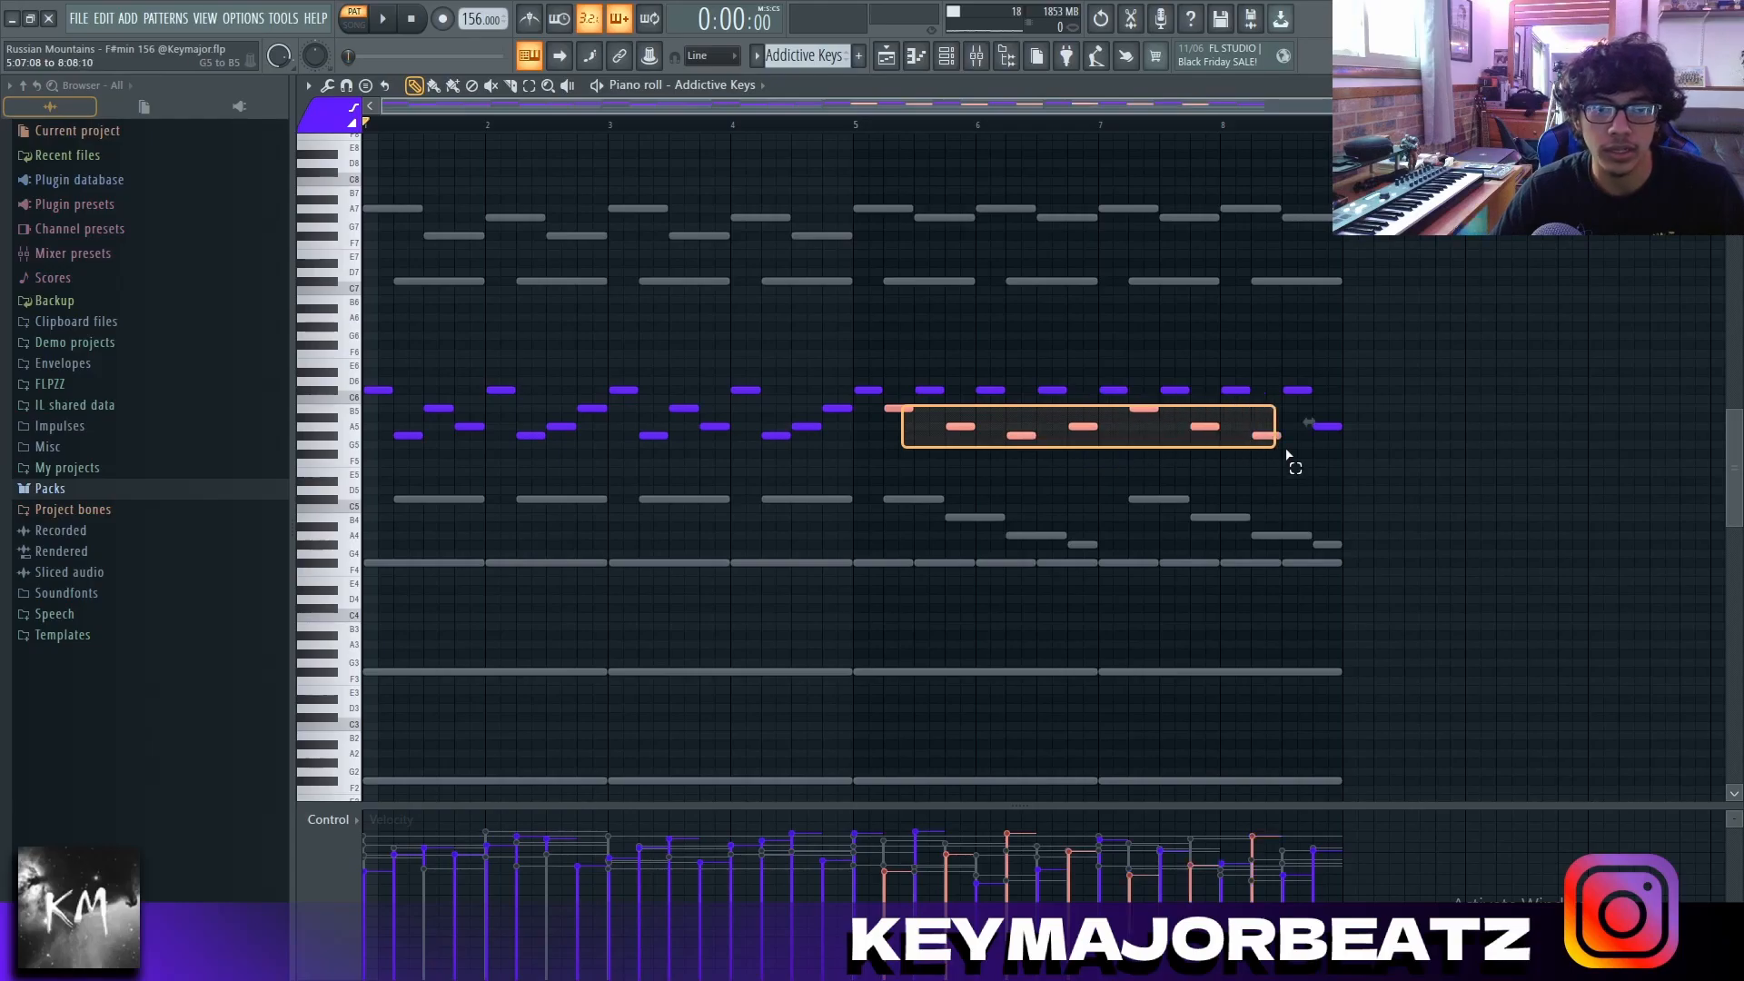
pyautogui.click(1369, 462)
# Unmute the F#4 note row and play it together with the middle run
pyautogui.scroll(-1, 1369, 462)
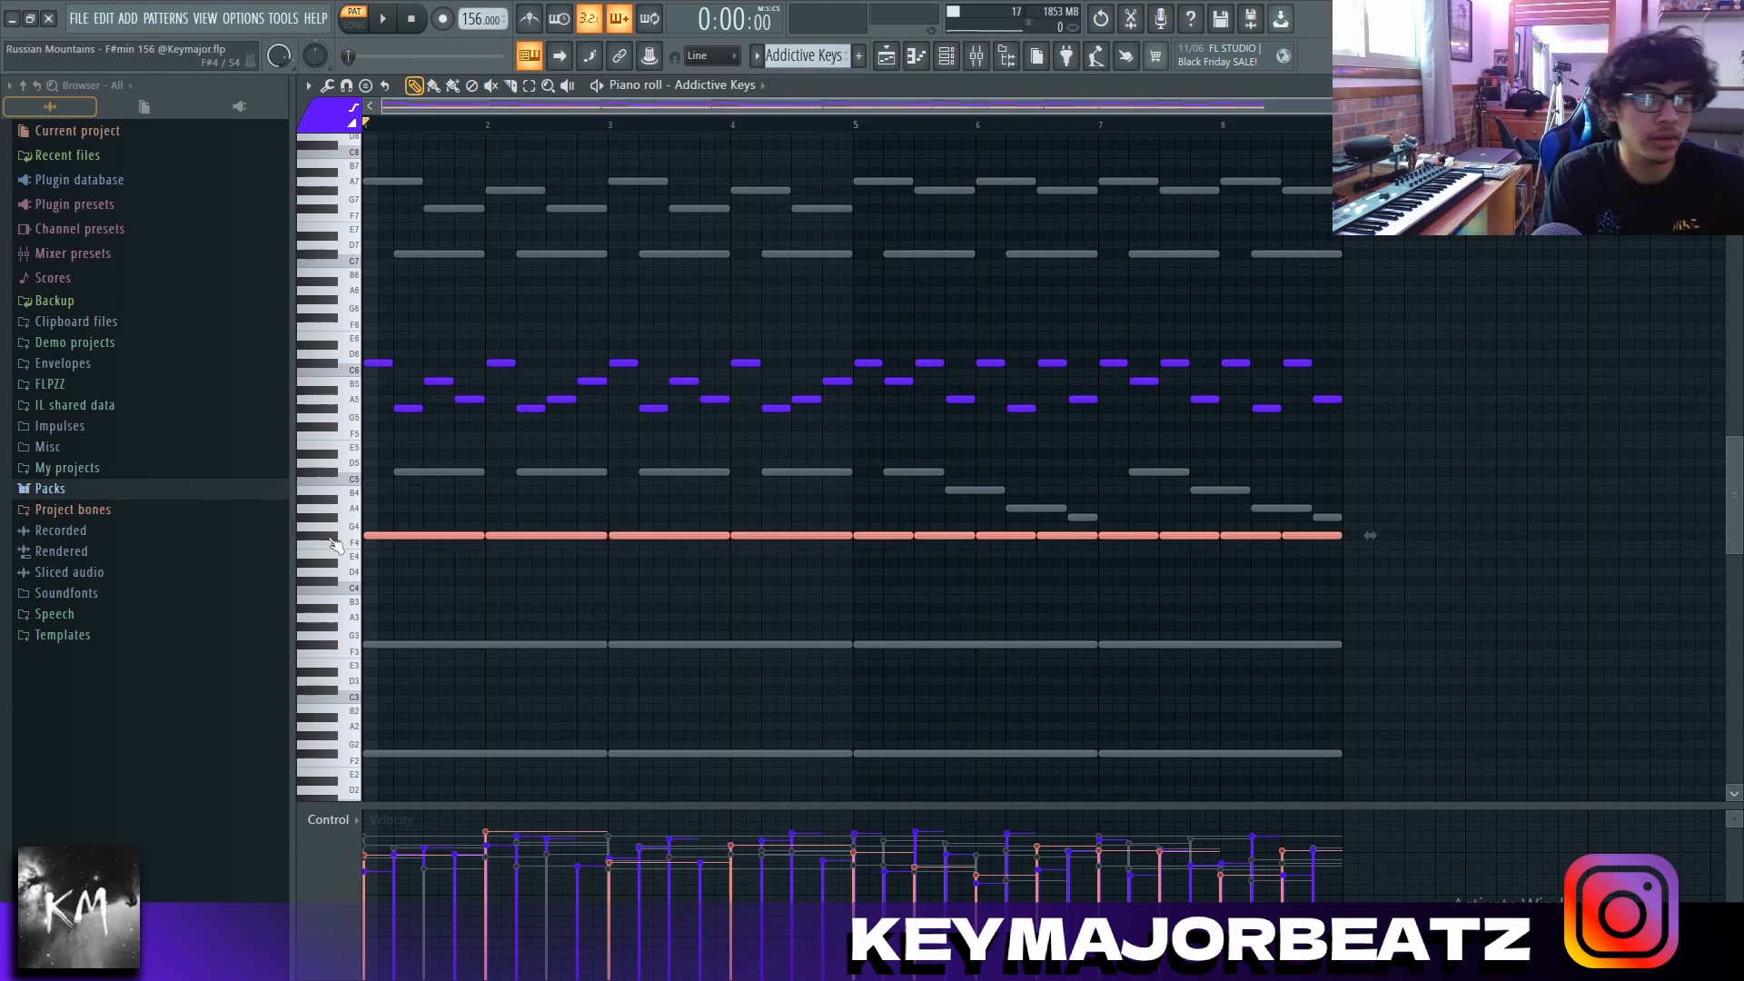
pyautogui.press('space')
pyautogui.rightClick(492, 573)
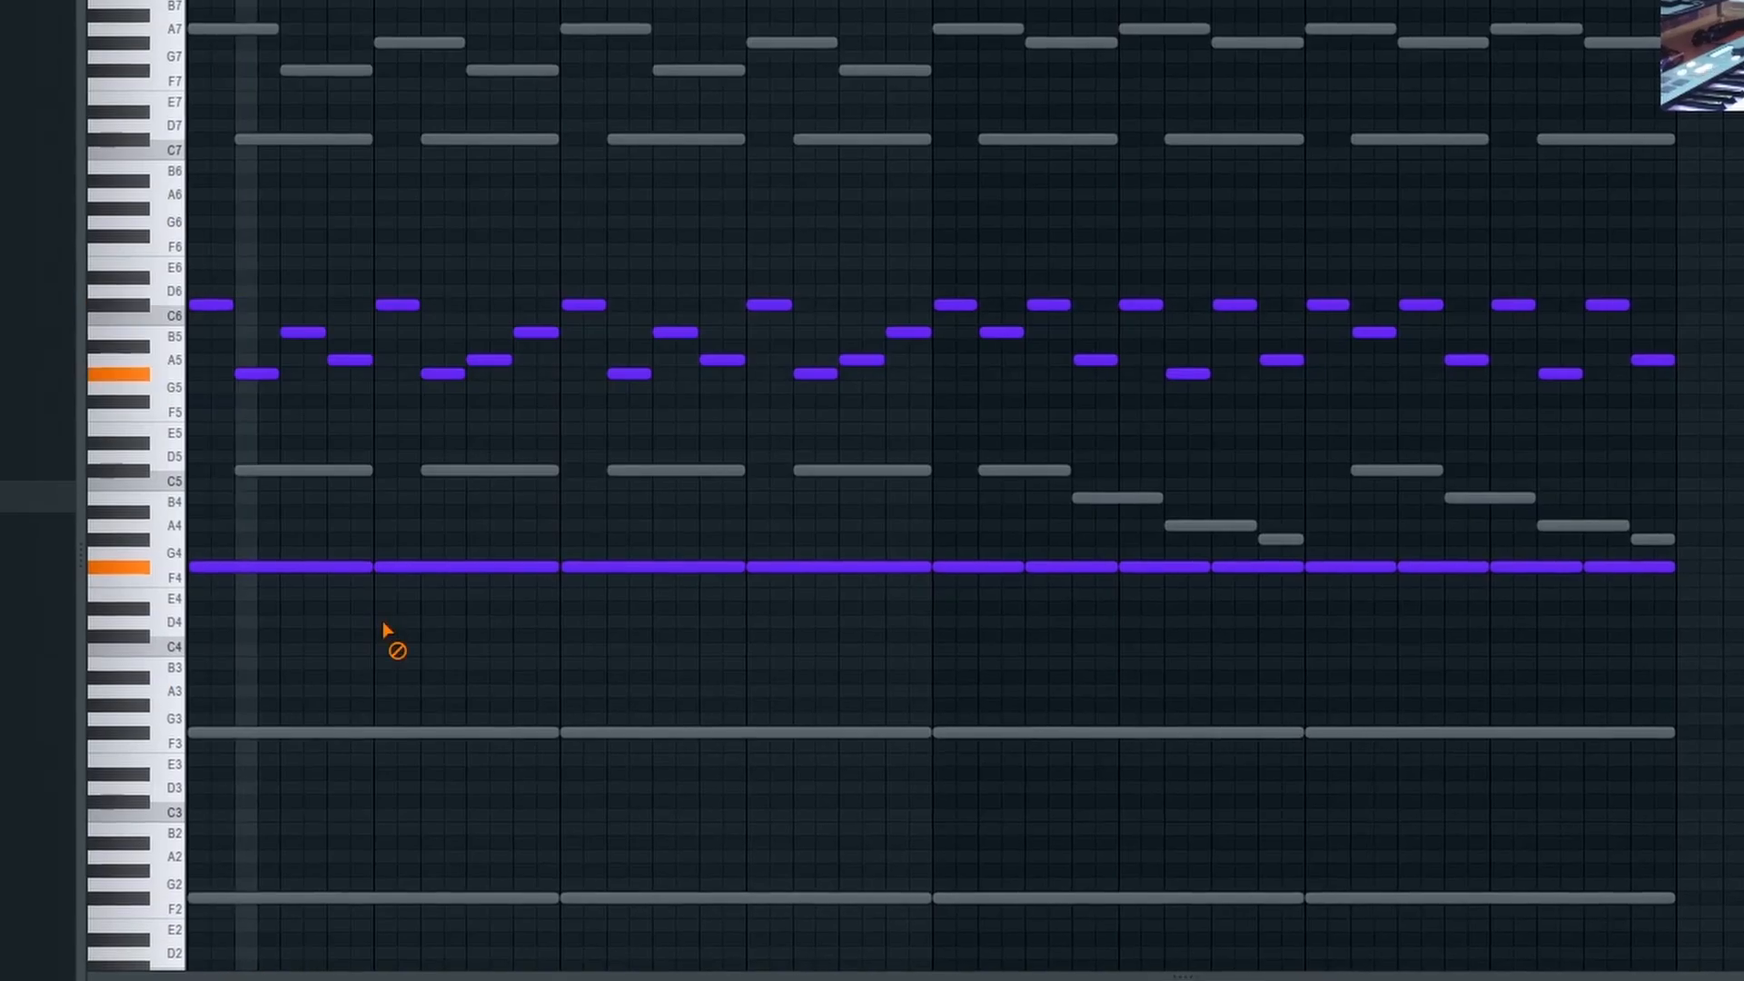
pyautogui.scroll(-1, 492, 573)
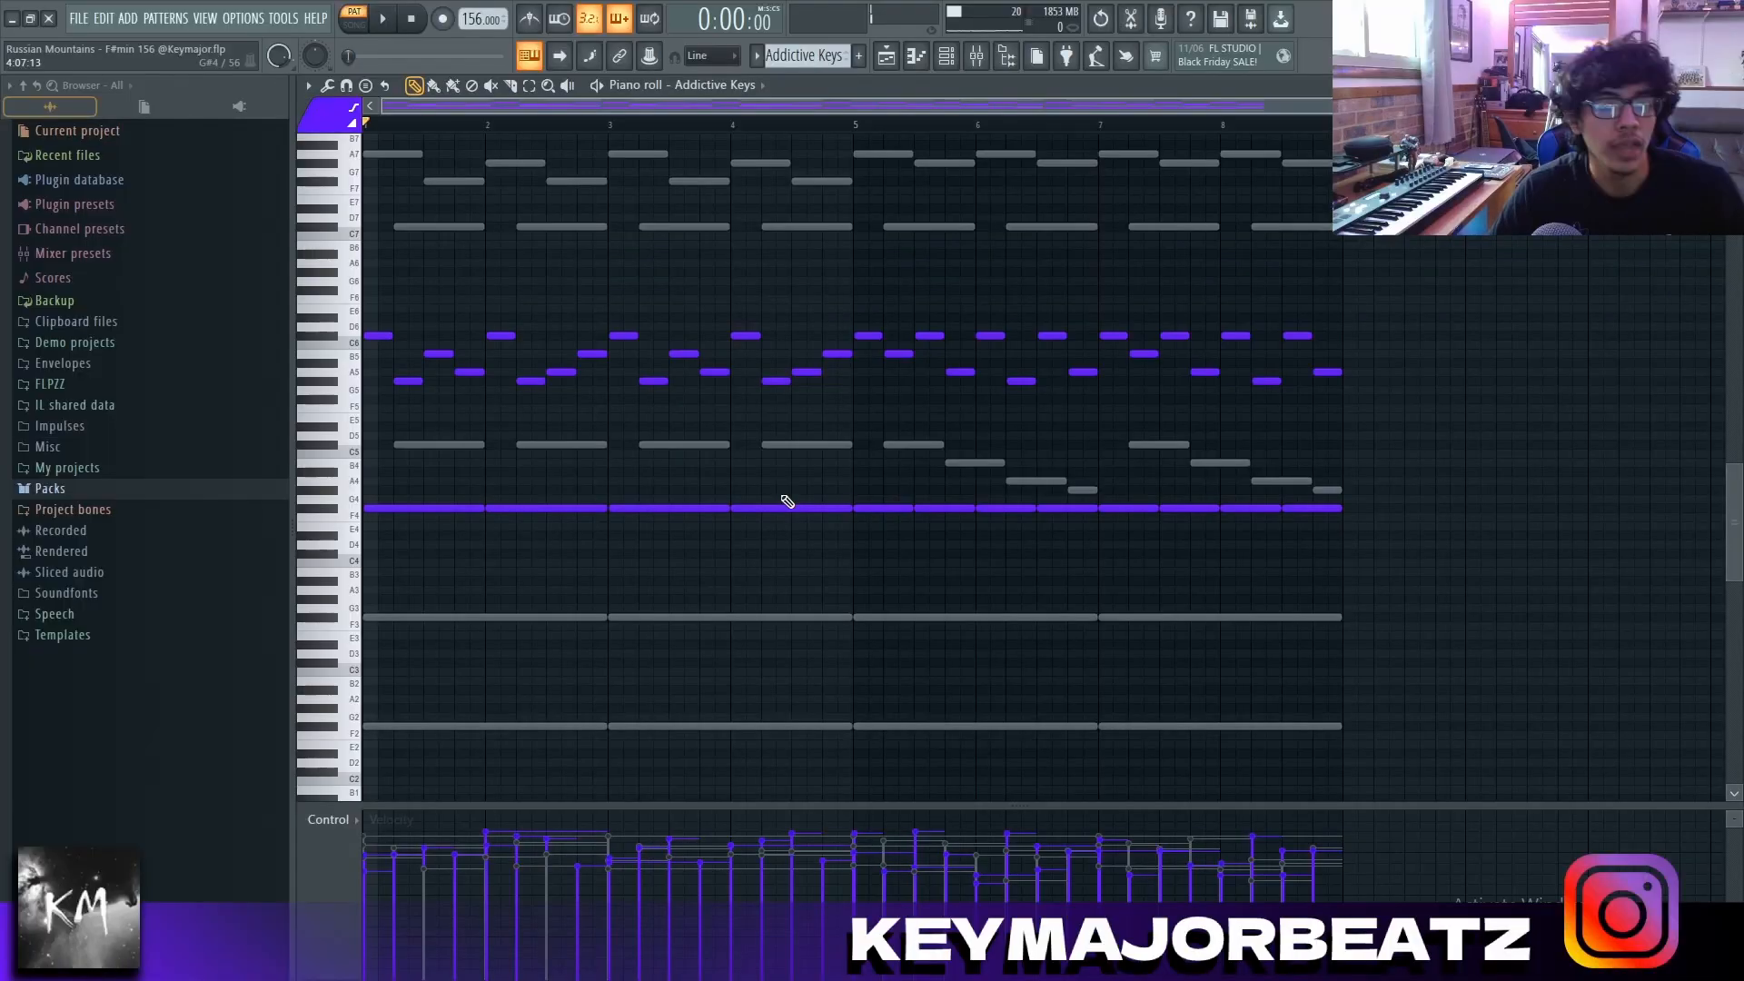
# Unmute the counter-melody that starts on C#5 and the long F#3 and F#2 note rows
pyautogui.moveTo(857, 518); pyautogui.dragTo(288, 690)
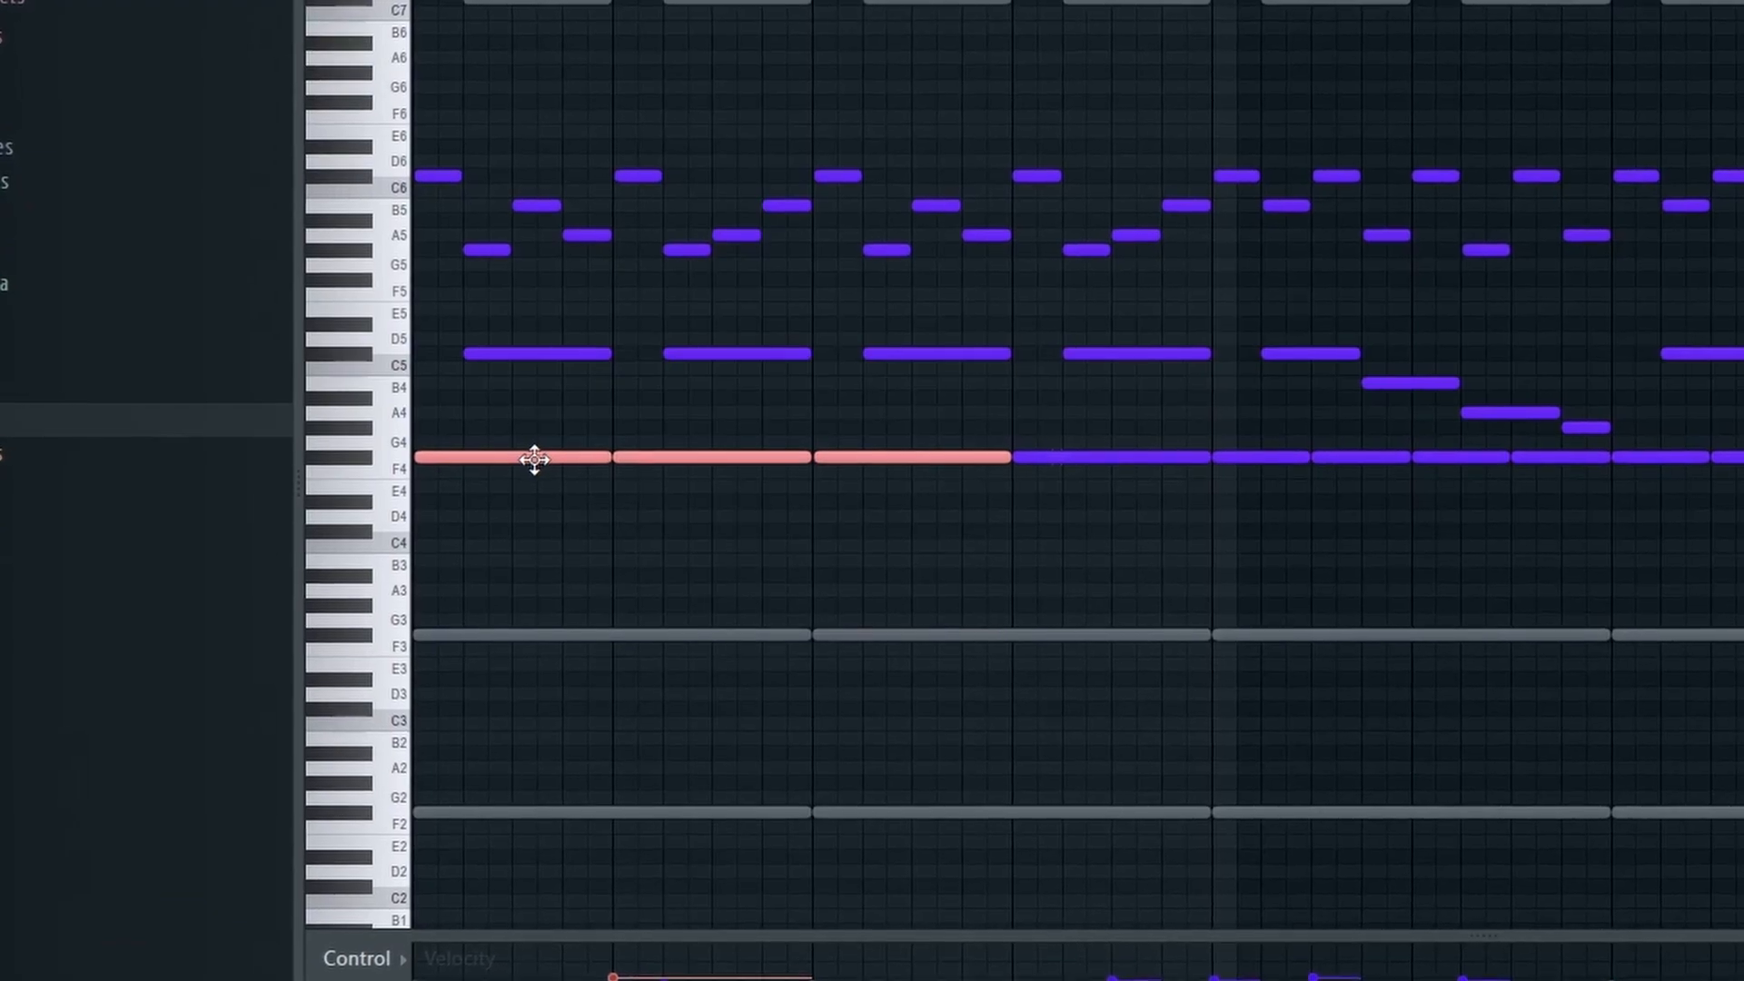
pyautogui.hotkey('ctrl', 'Down')
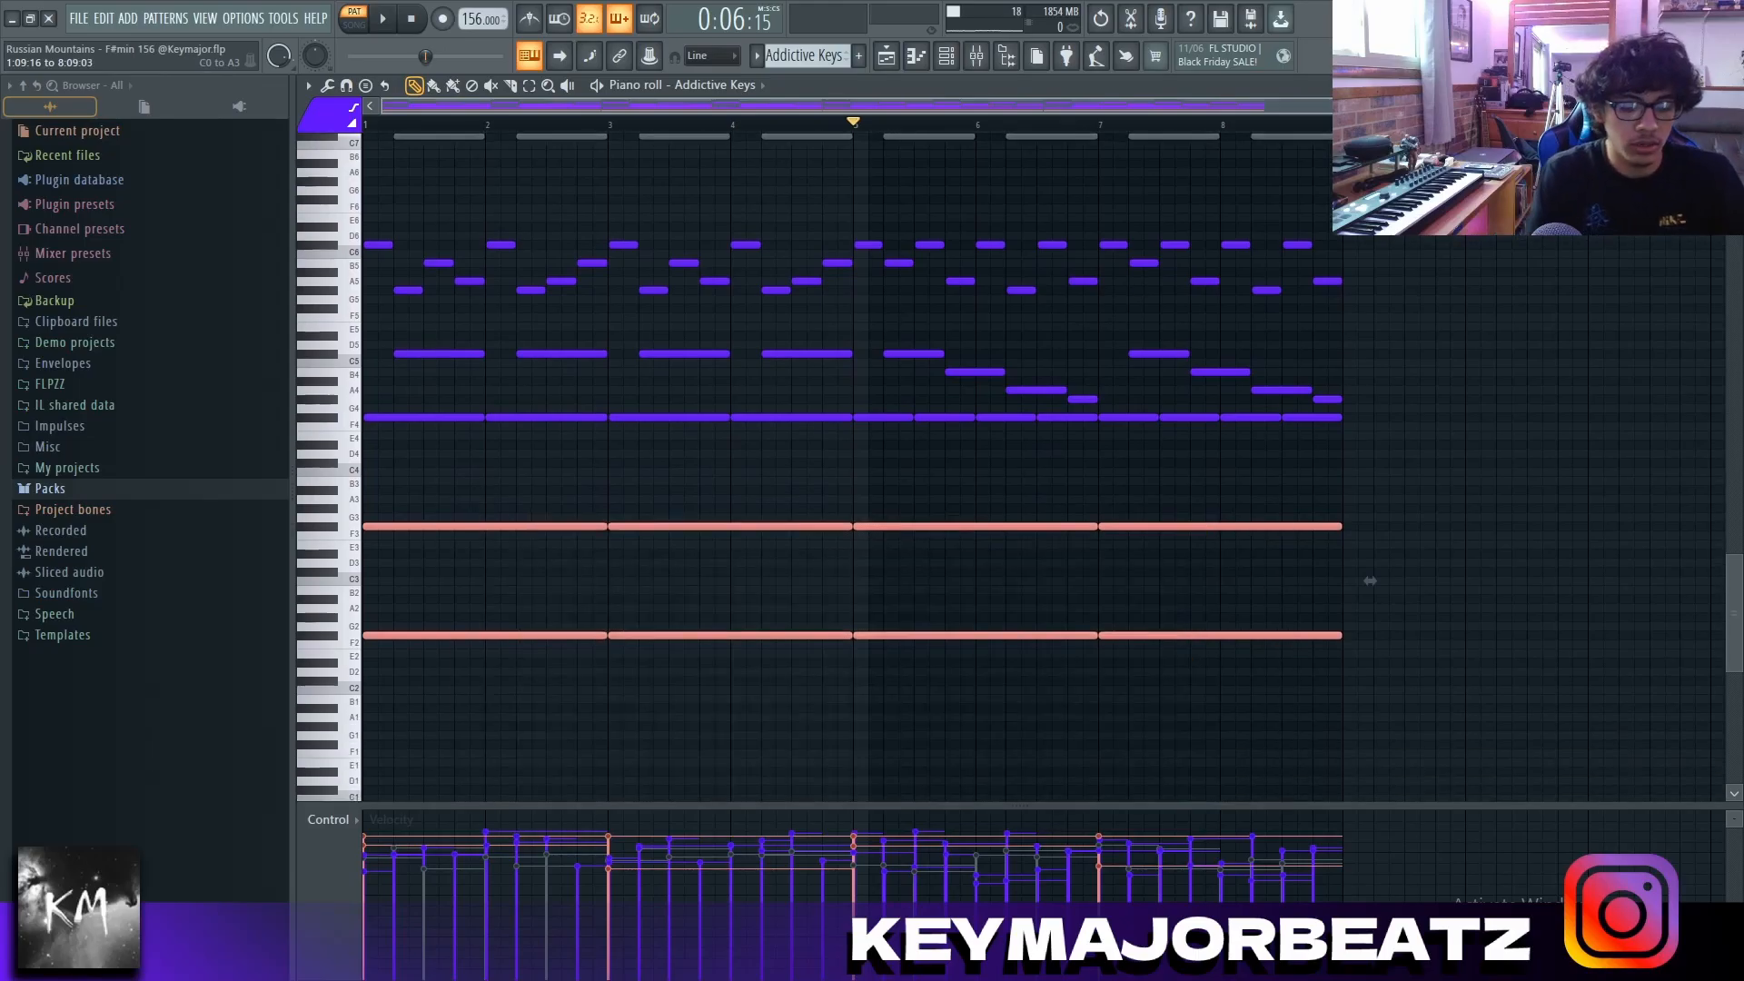
pyautogui.hotkey('ctrl', 'd')
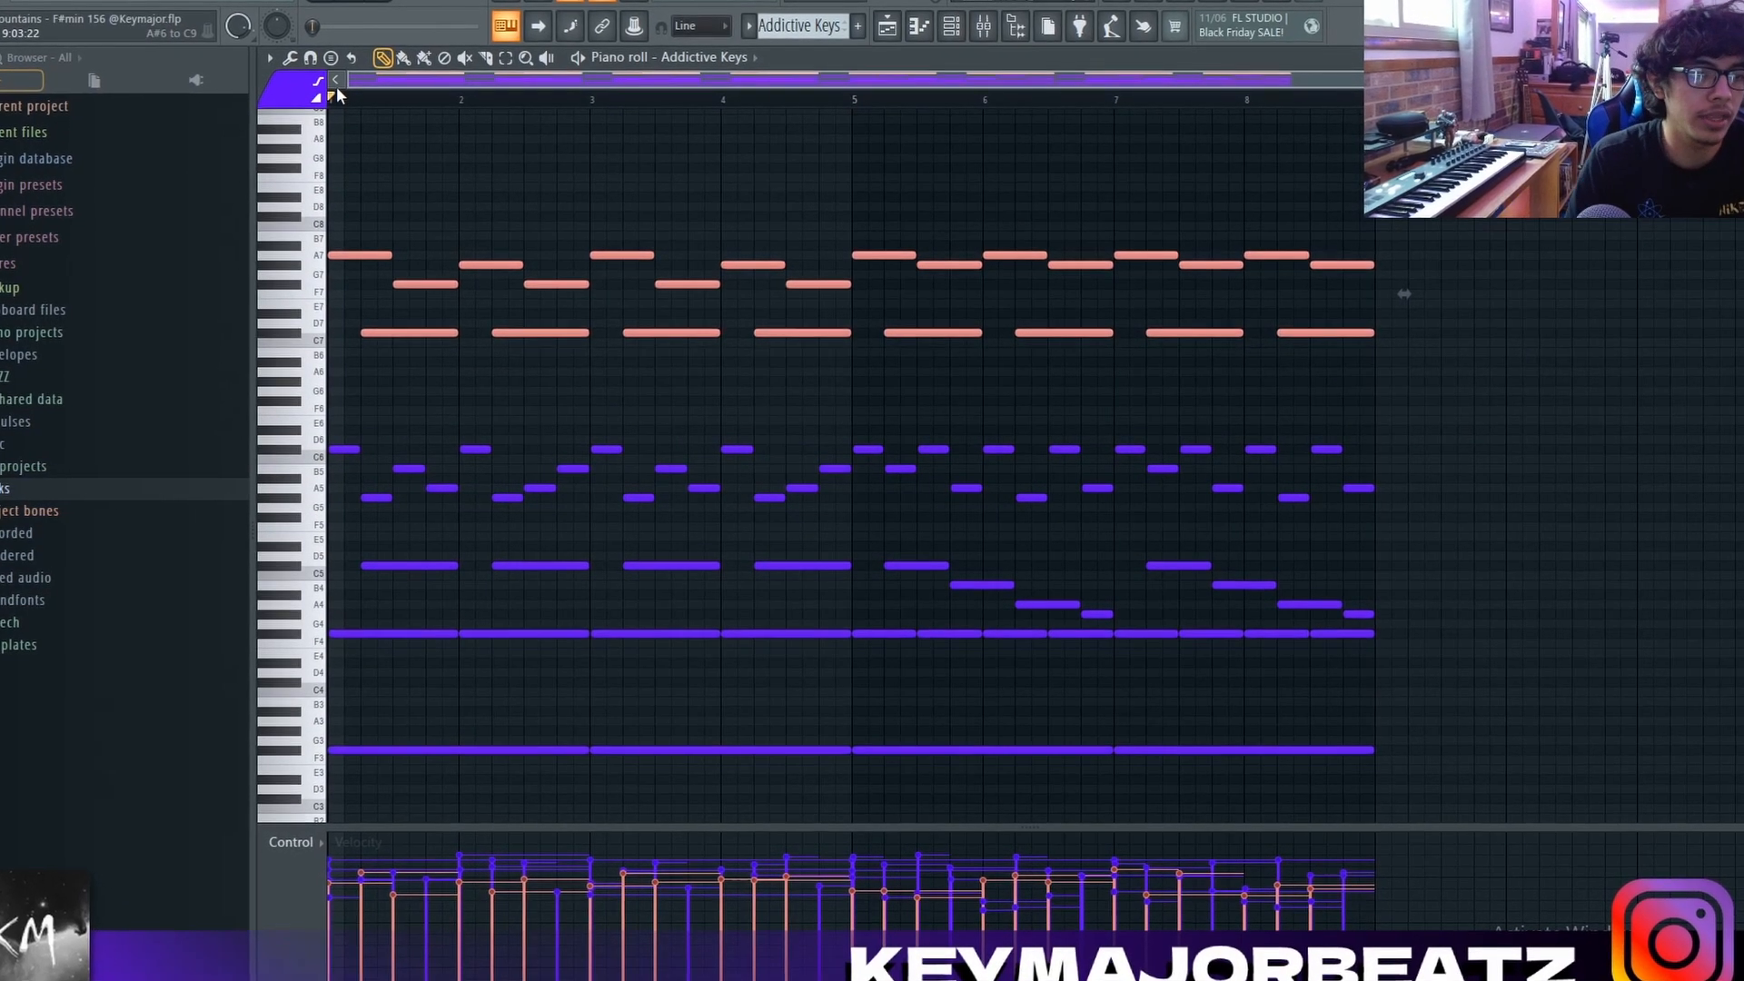
# Try the top note layer two octaves lower and return it to its original octave
pyautogui.hotkey('ctrl', 'Down')
pyautogui.hotkey('ctrl', 'Down')
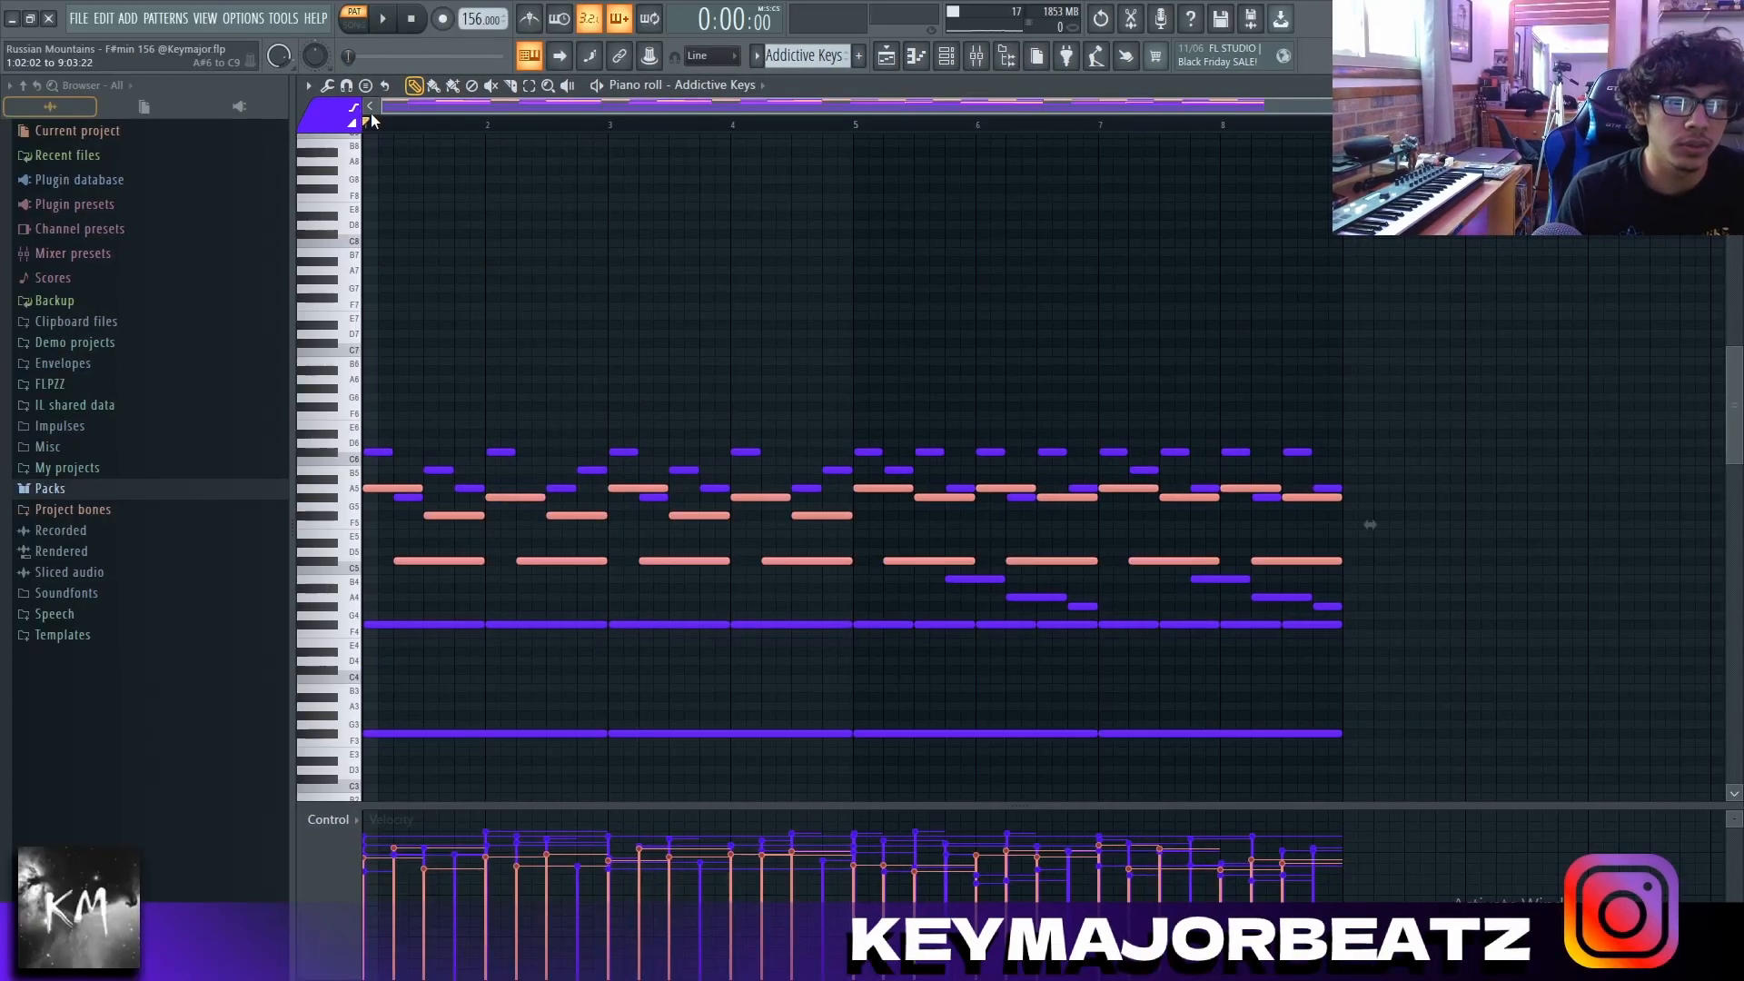
pyautogui.hotkey('ctrl', 'Up')
pyautogui.hotkey('ctrl', 'Up')
# Play the complete Addictive Keys pattern and show the piano roll randomizer's level settings, closing it without accepting the changes
pyautogui.hotkey('ctrl', 'd')
pyautogui.press('space')
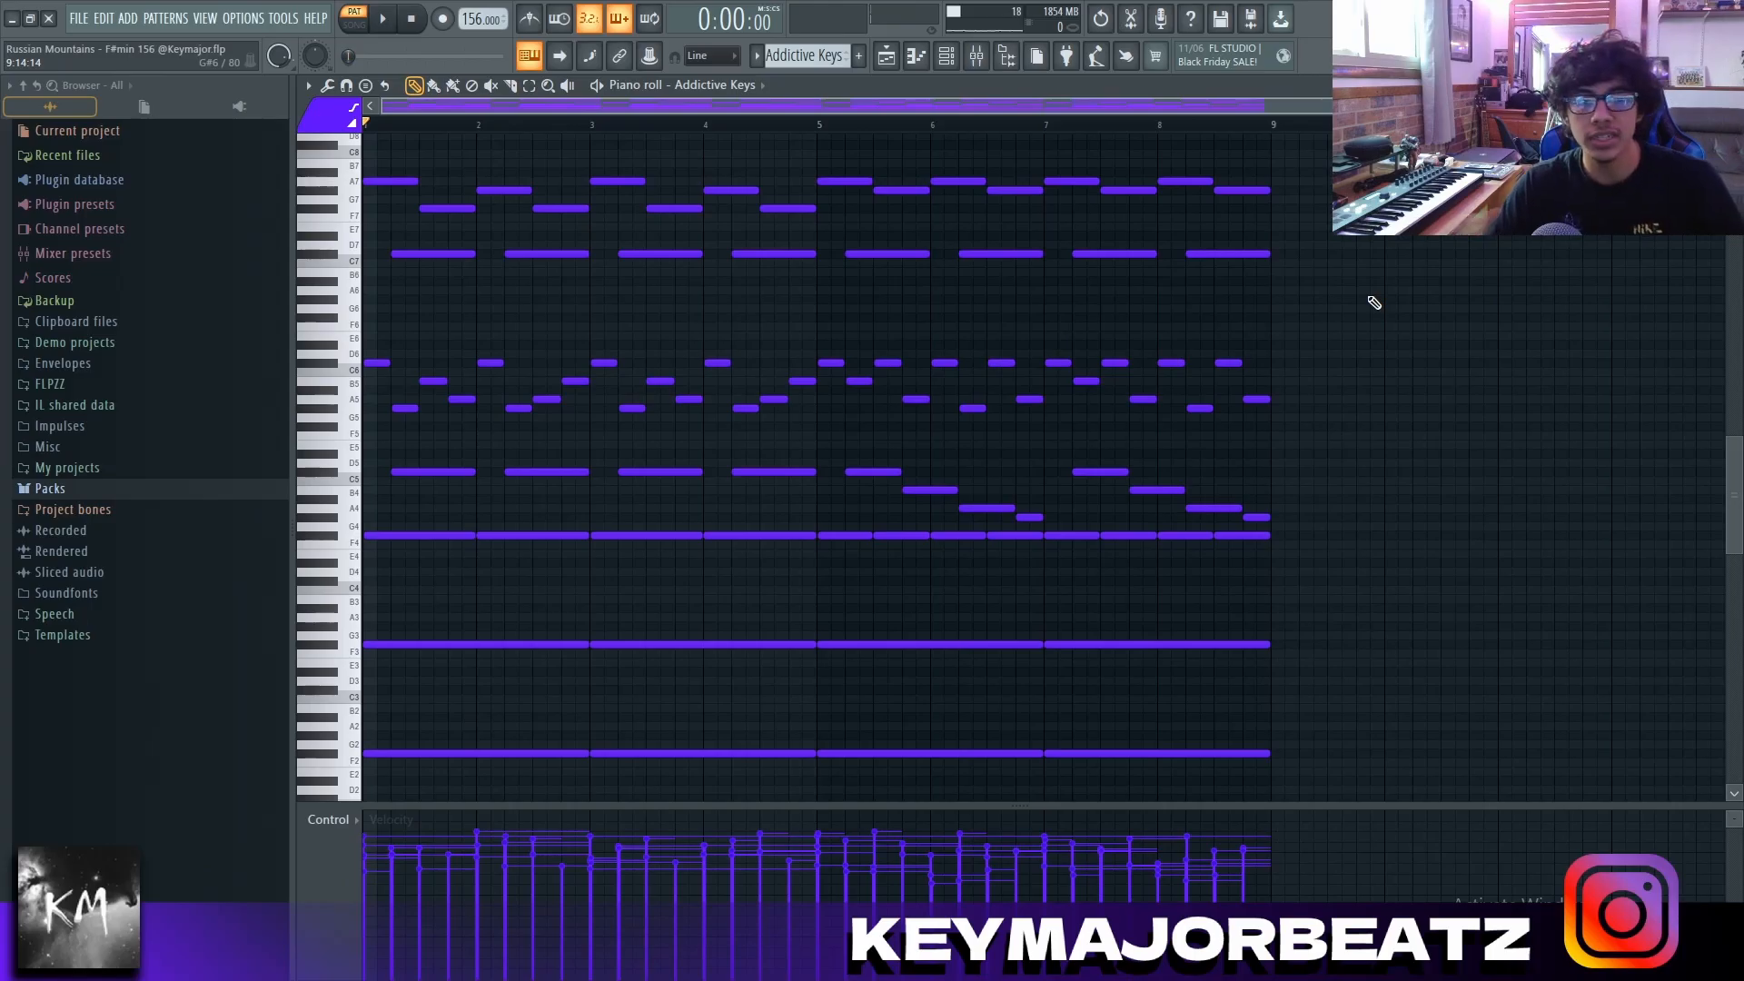
pyautogui.hotkey('alt', 'r')
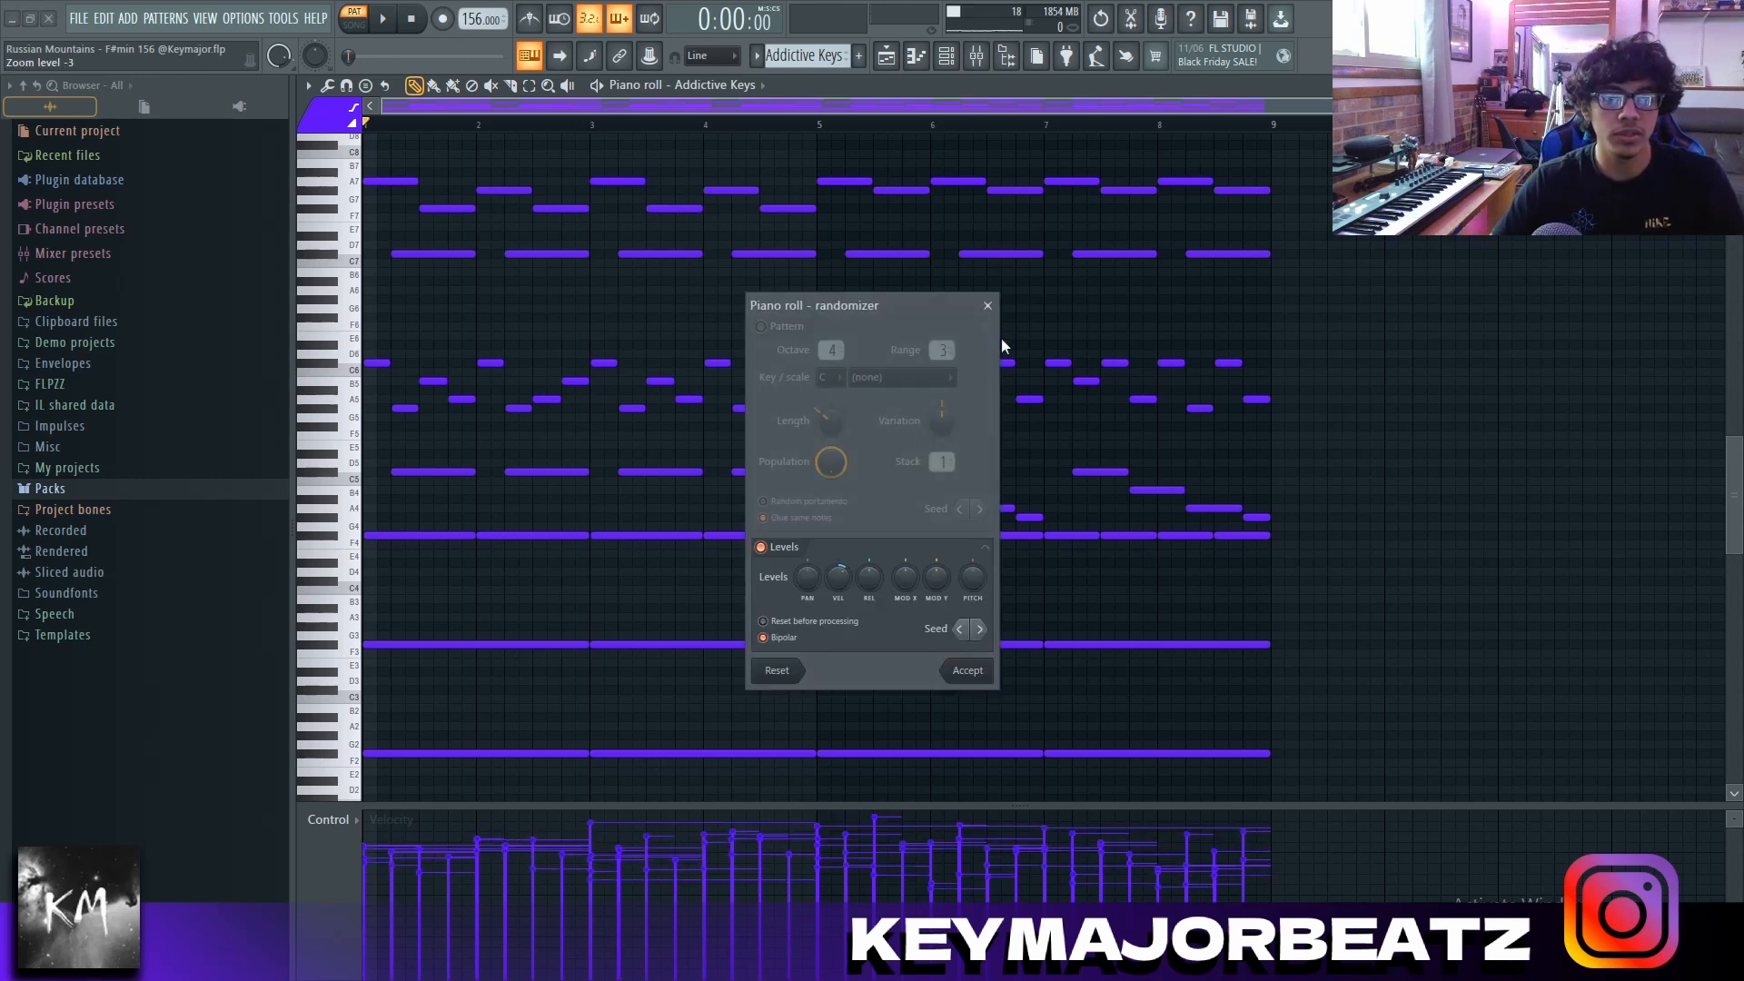
pyautogui.click(988, 306)
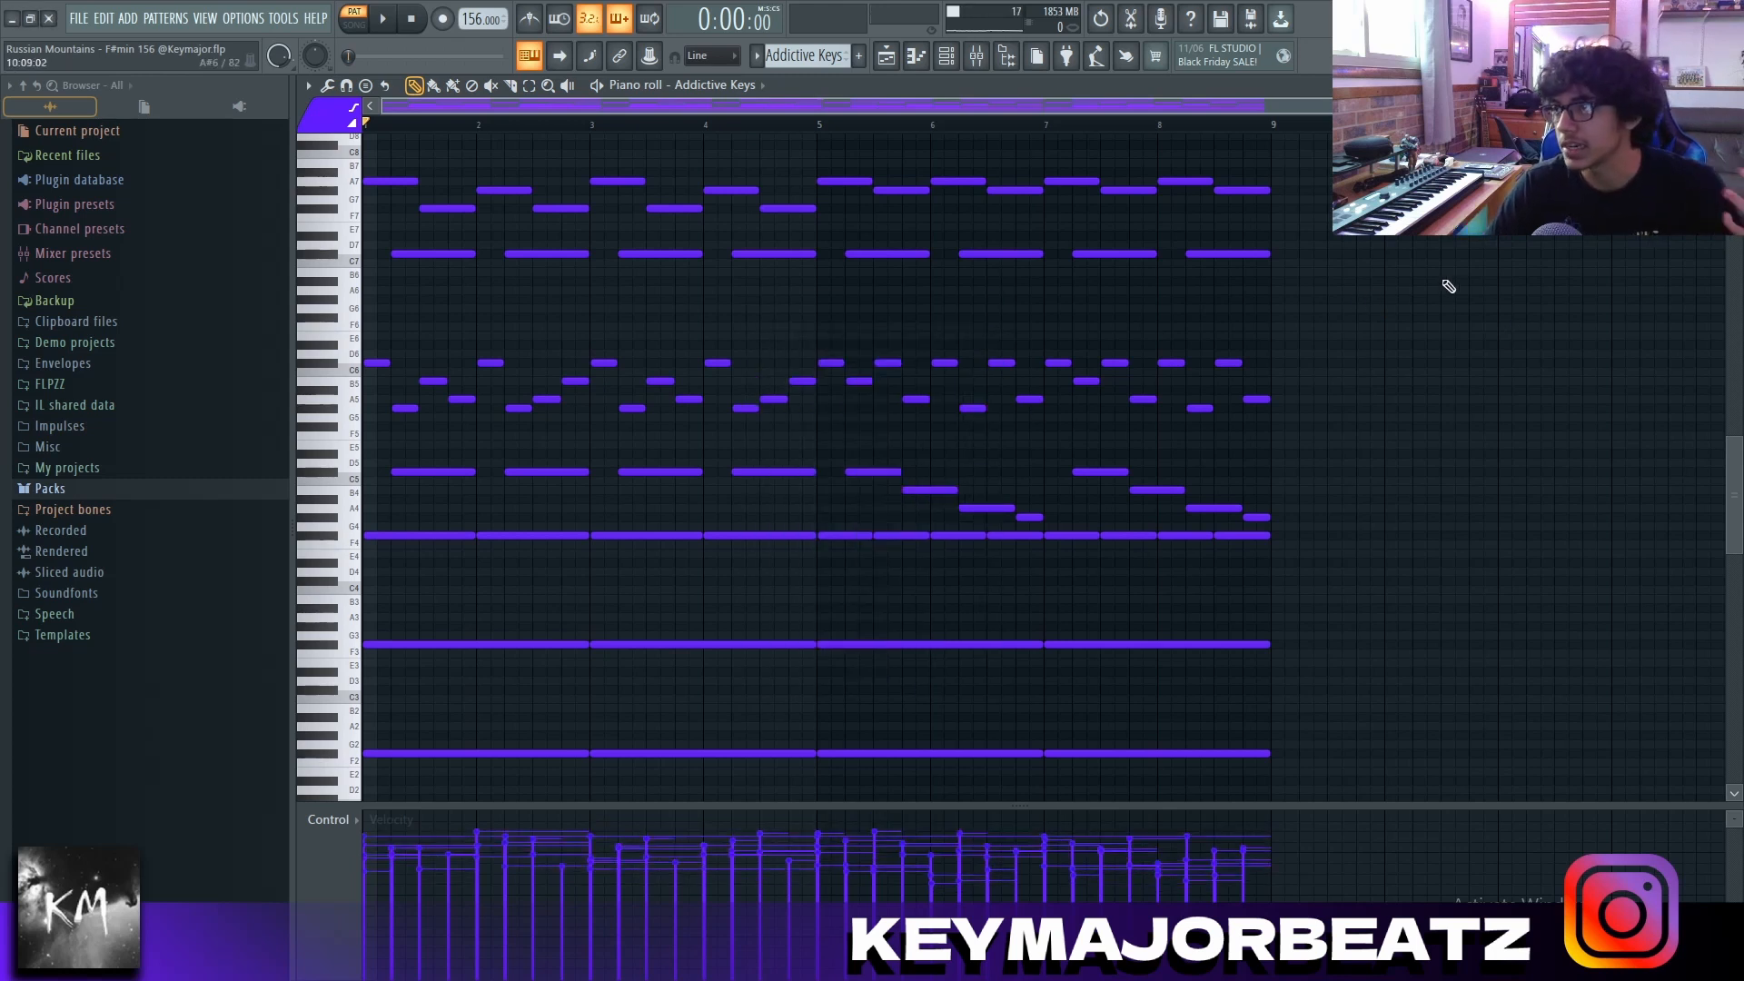
# Examine the RC-20 Retro Color effect on mixer Insert 5 and the Fruity parametric EQ 2 on the Master track
pyautogui.press('F9')
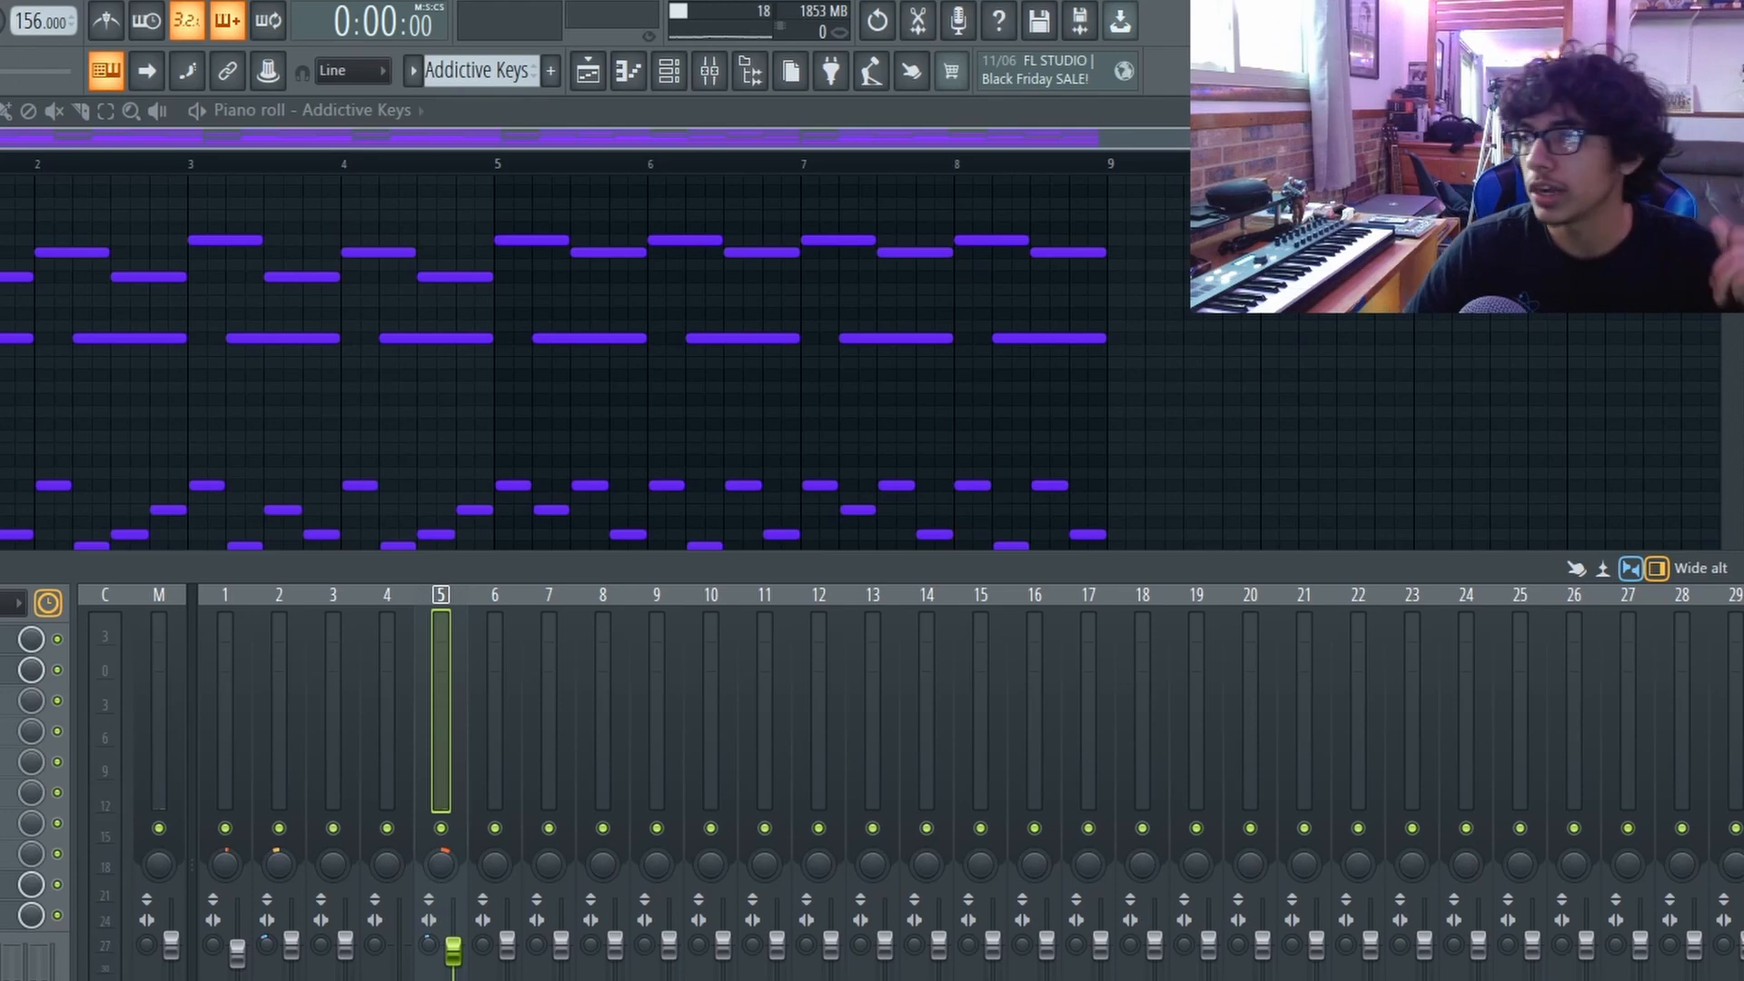
pyautogui.click(370, 476)
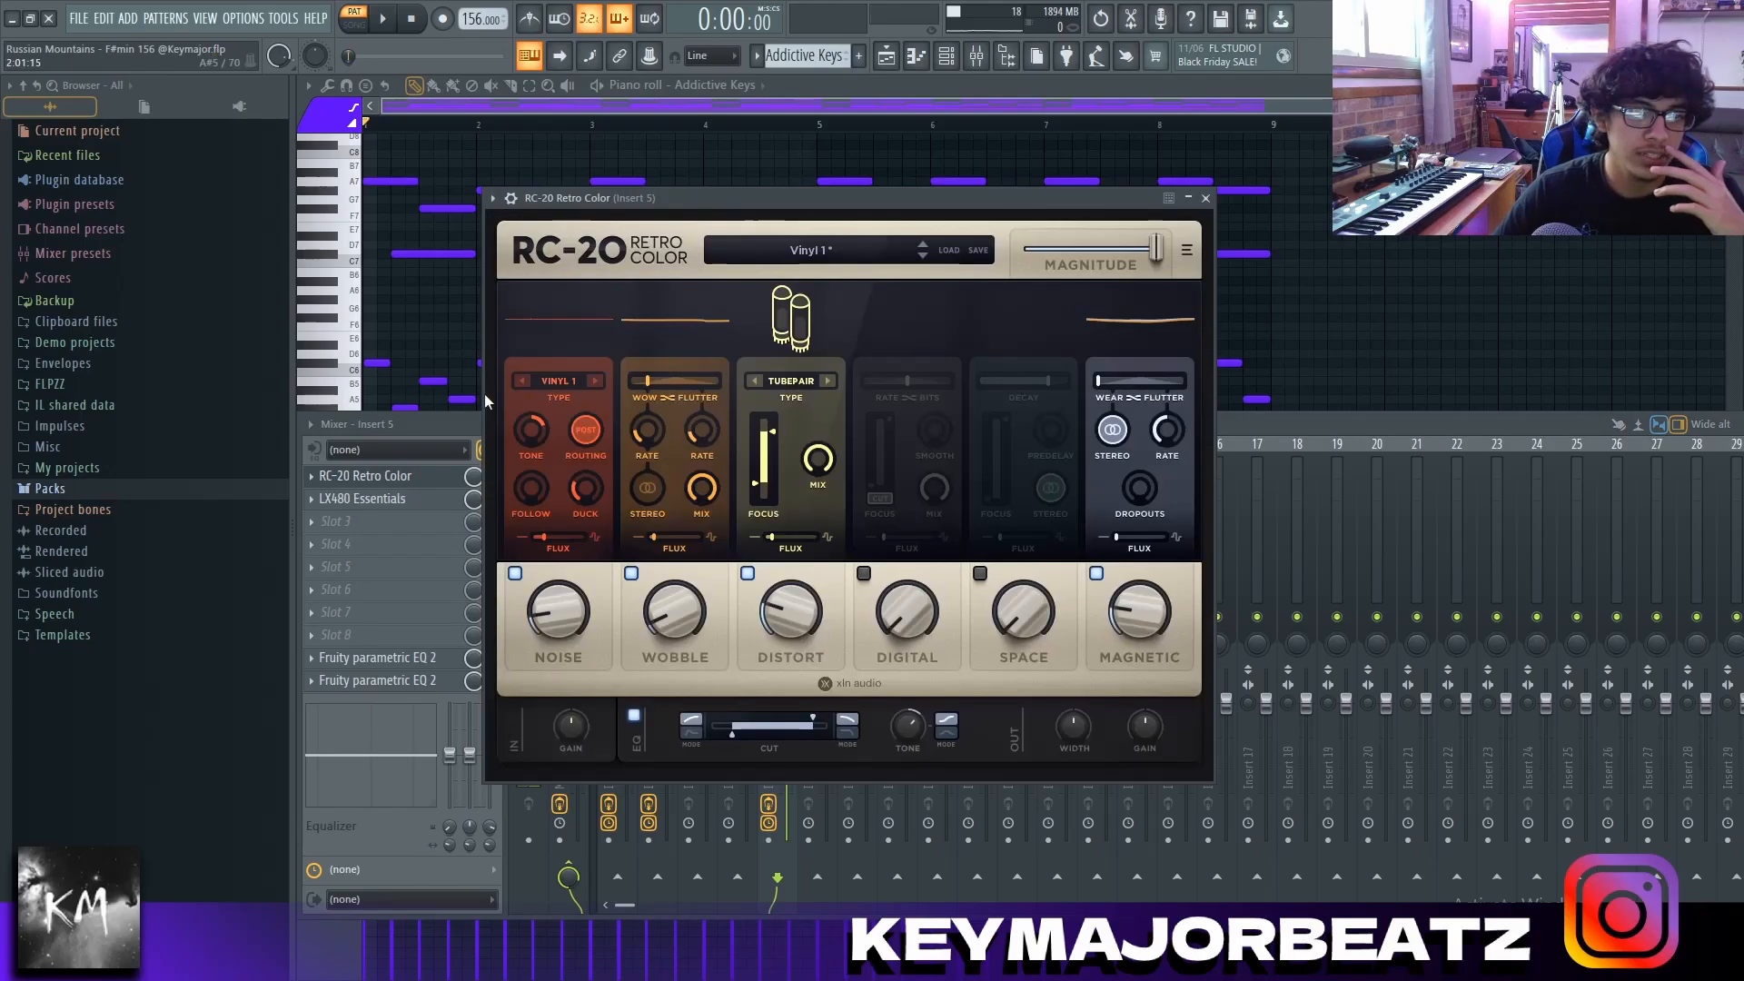
pyautogui.moveTo(615, 196); pyautogui.dragTo(657, 155)
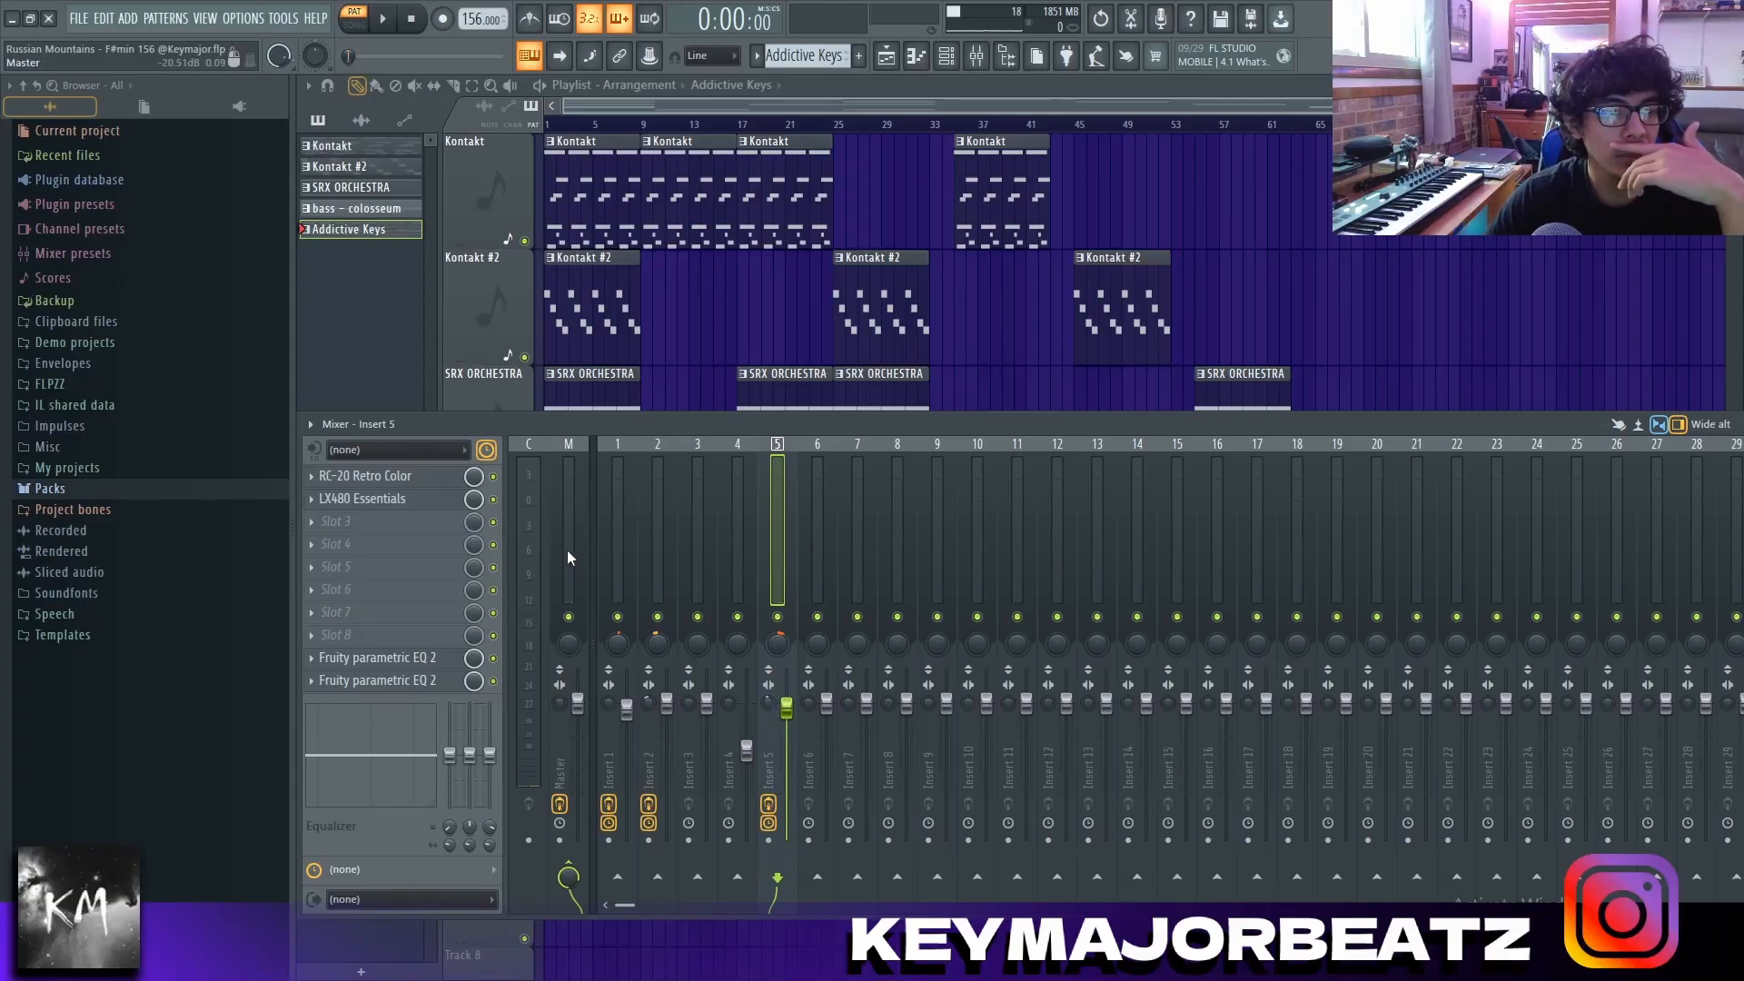
pyautogui.click(543, 522)
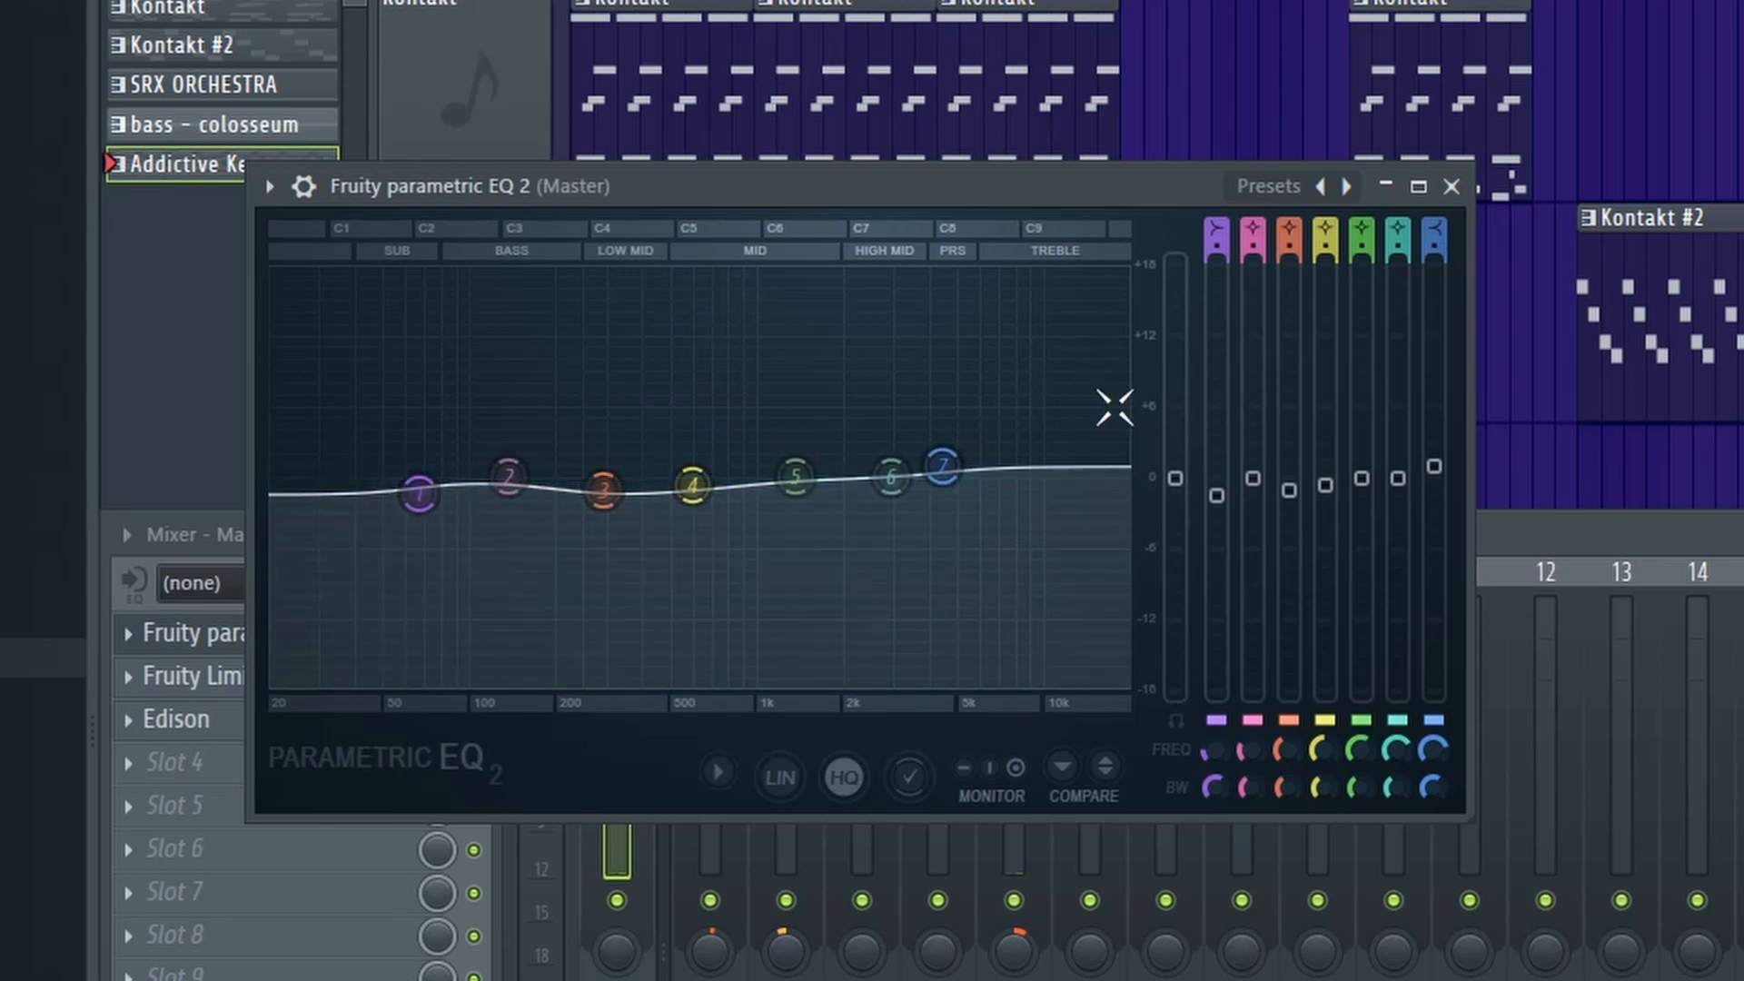
pyautogui.click(1450, 185)
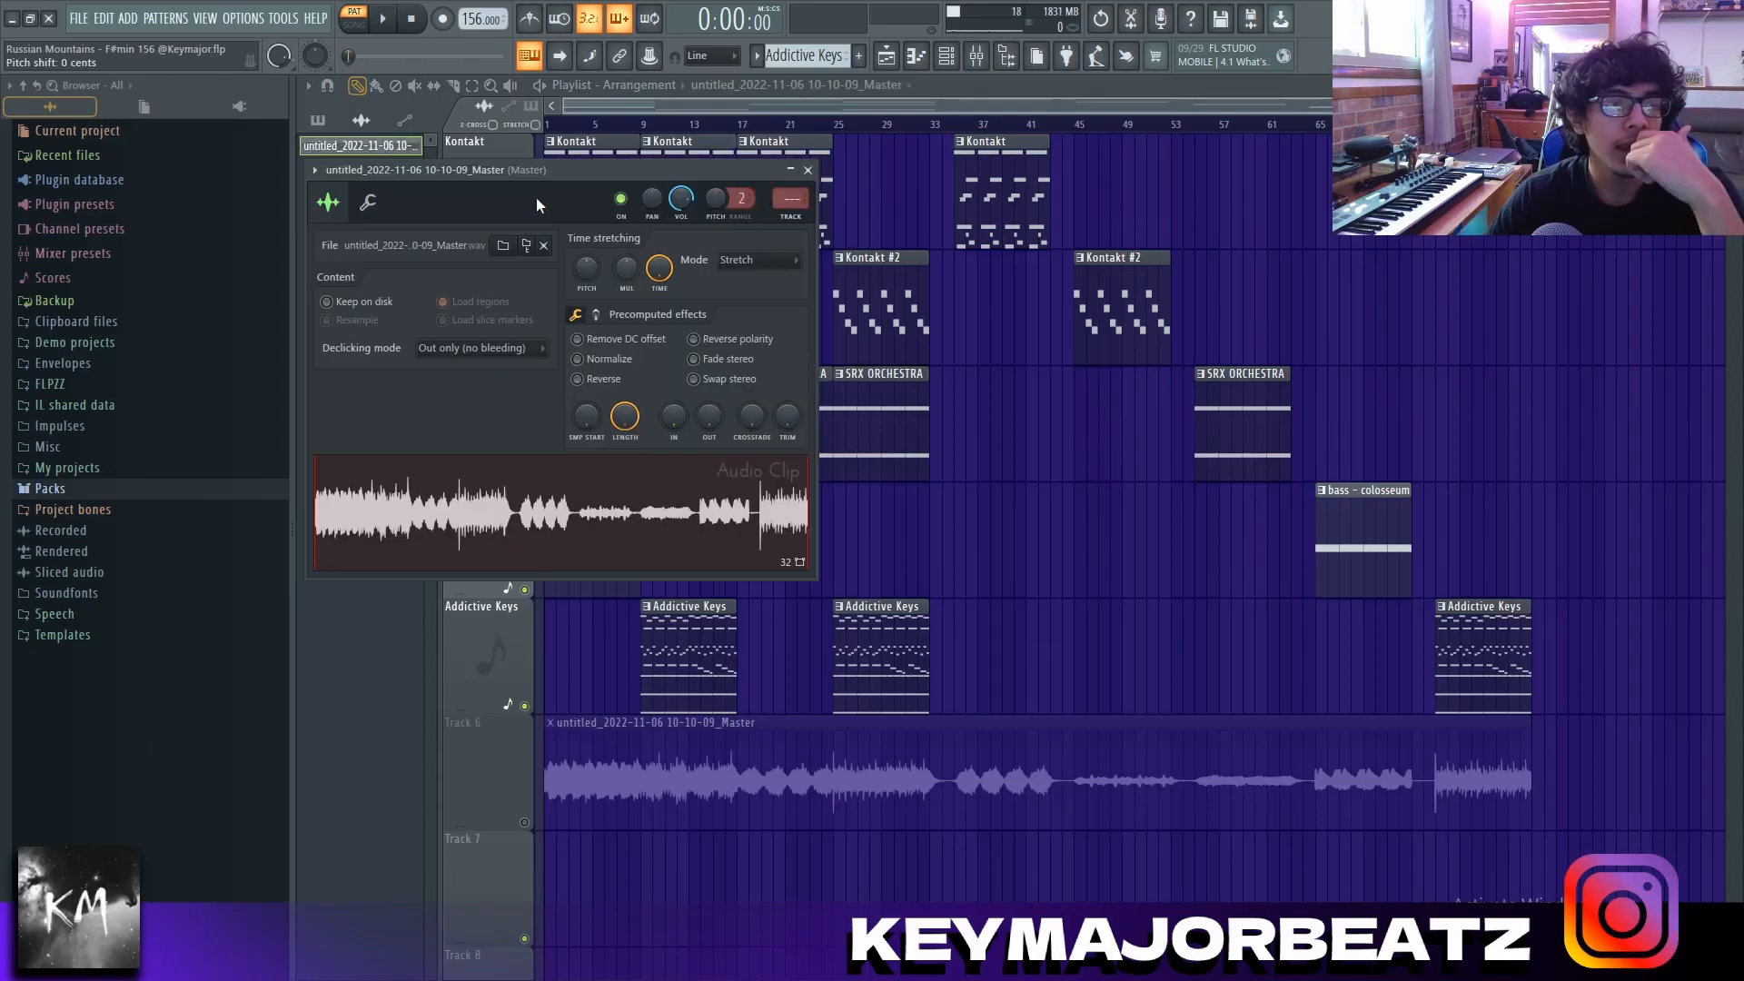
# Close the rendered master clip's settings and solo its playlist track, Track 6
pyautogui.moveTo(536, 198); pyautogui.dragTo(582, 202)
pyautogui.press('Escape')
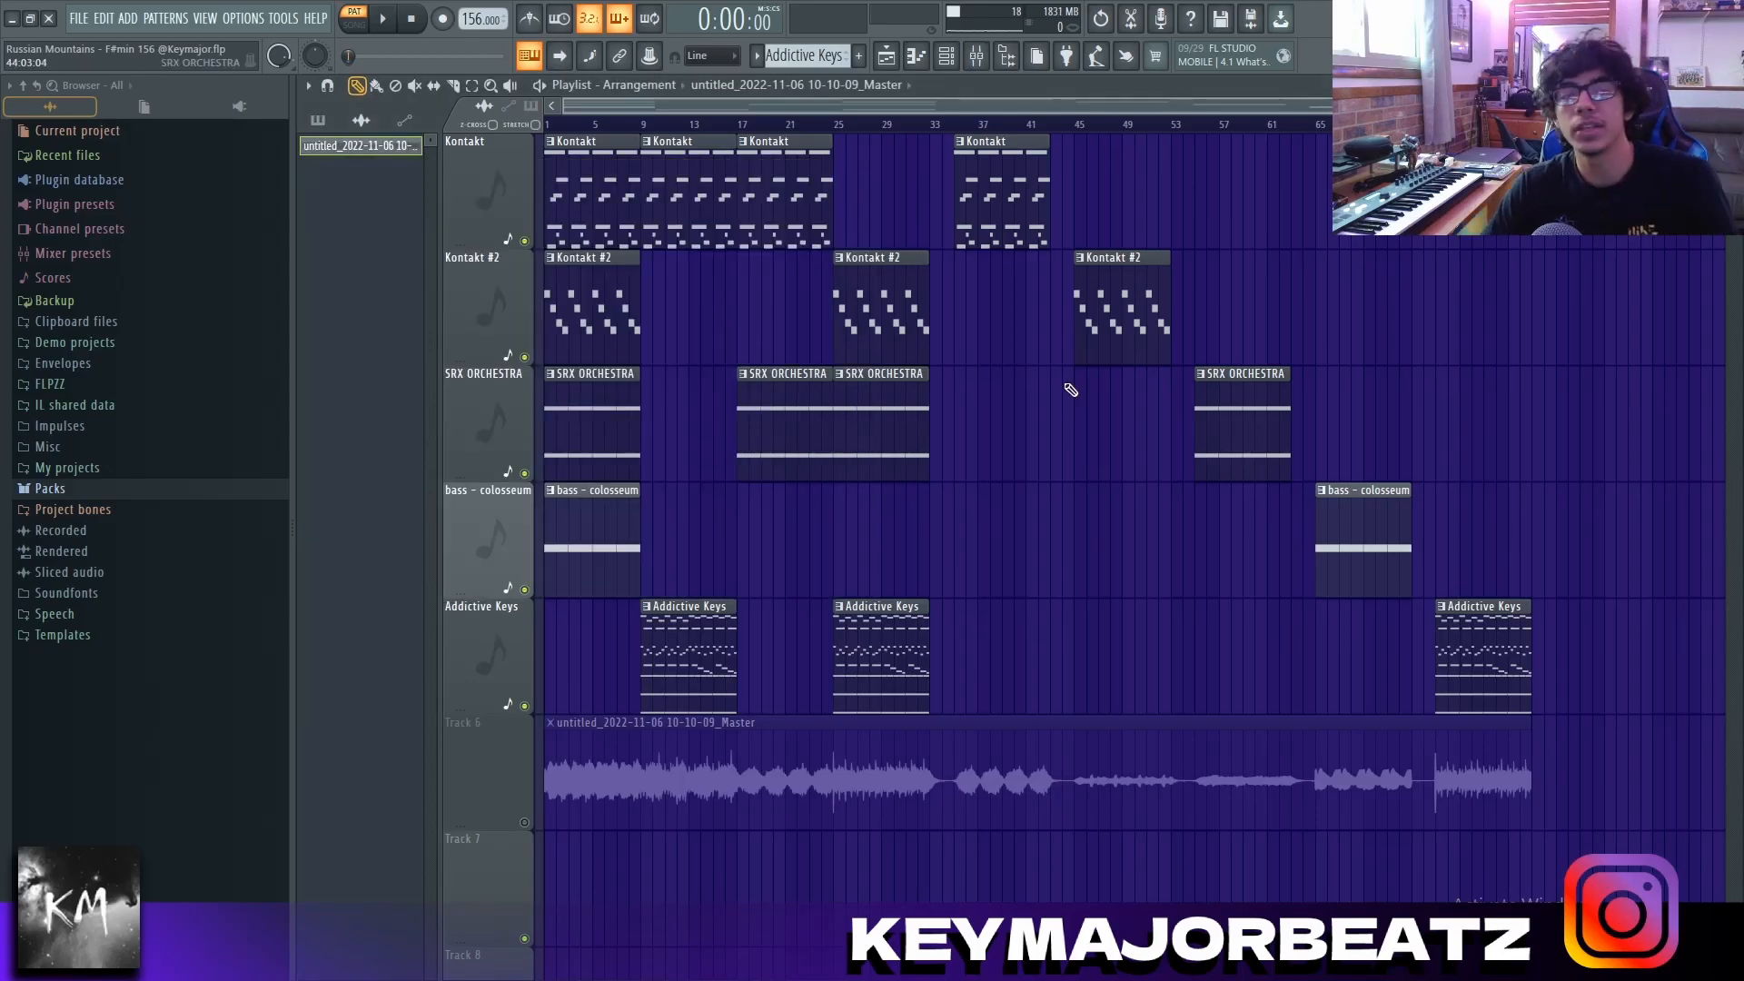
pyautogui.click(523, 818)
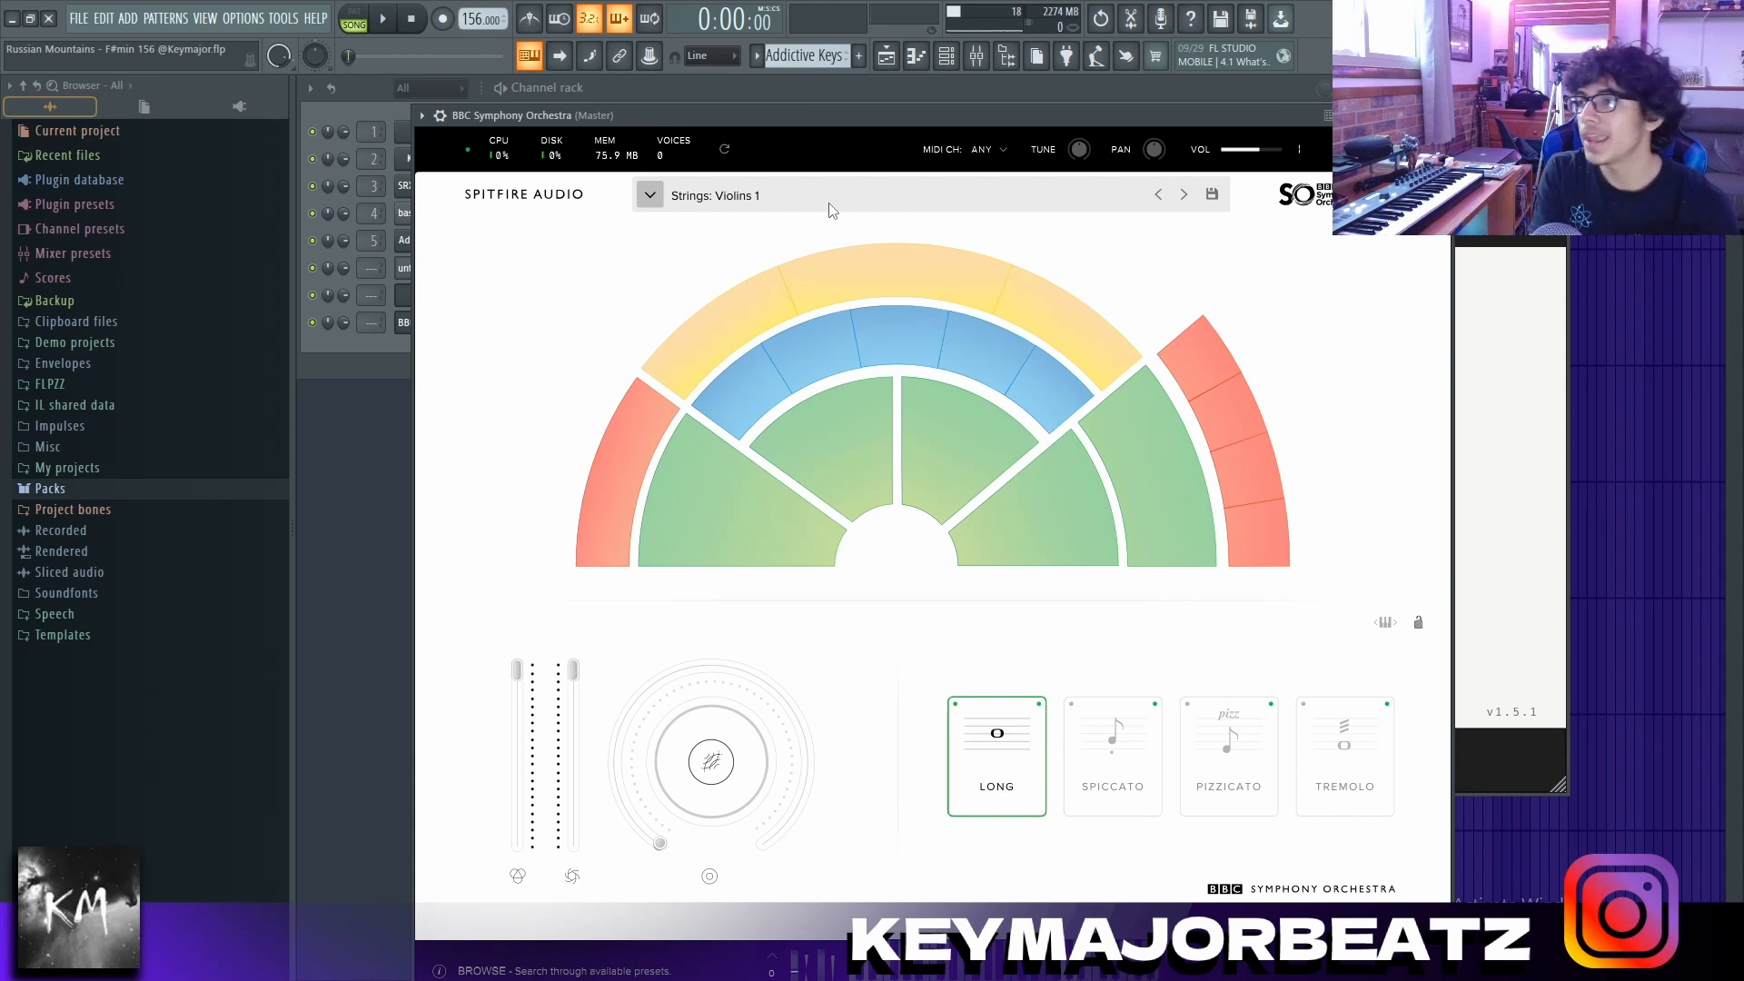
# Browse the instrument presets in BBC Symphony Orchestra and the Spitfire LABS library
pyautogui.click(831, 210)
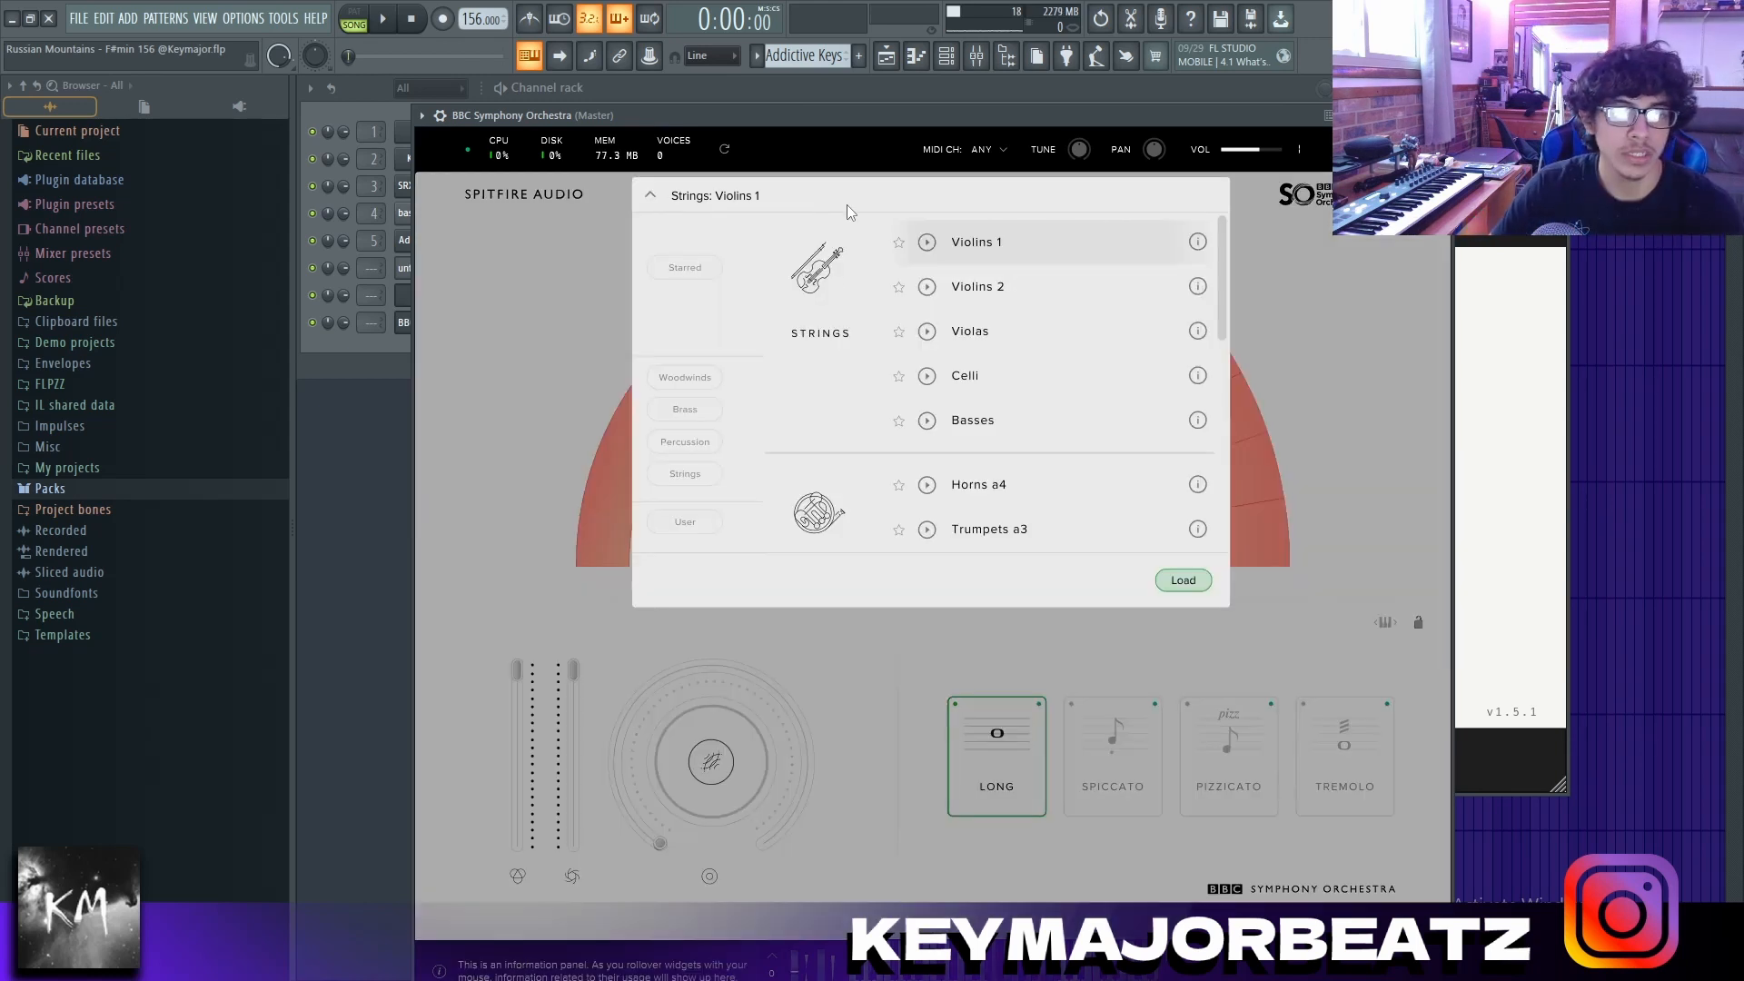
pyautogui.scroll(-15, 845, 264)
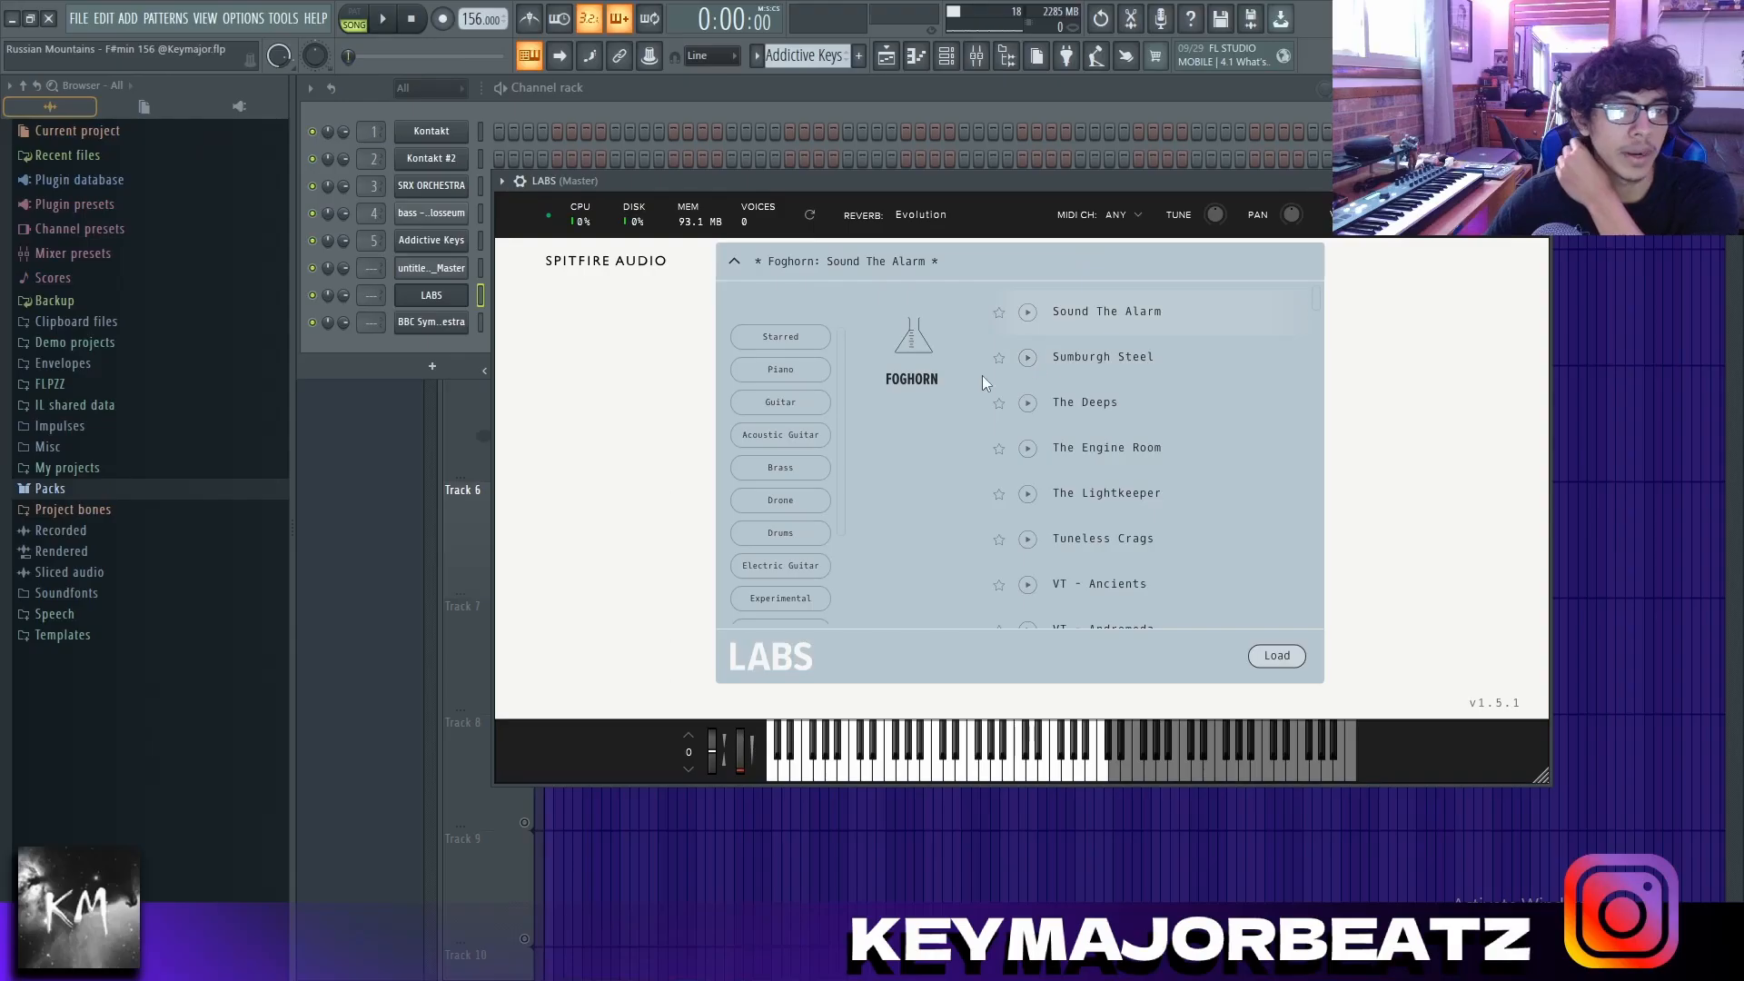
pyautogui.scroll(-3, 955, 379)
pyautogui.scroll(-5, 953, 378)
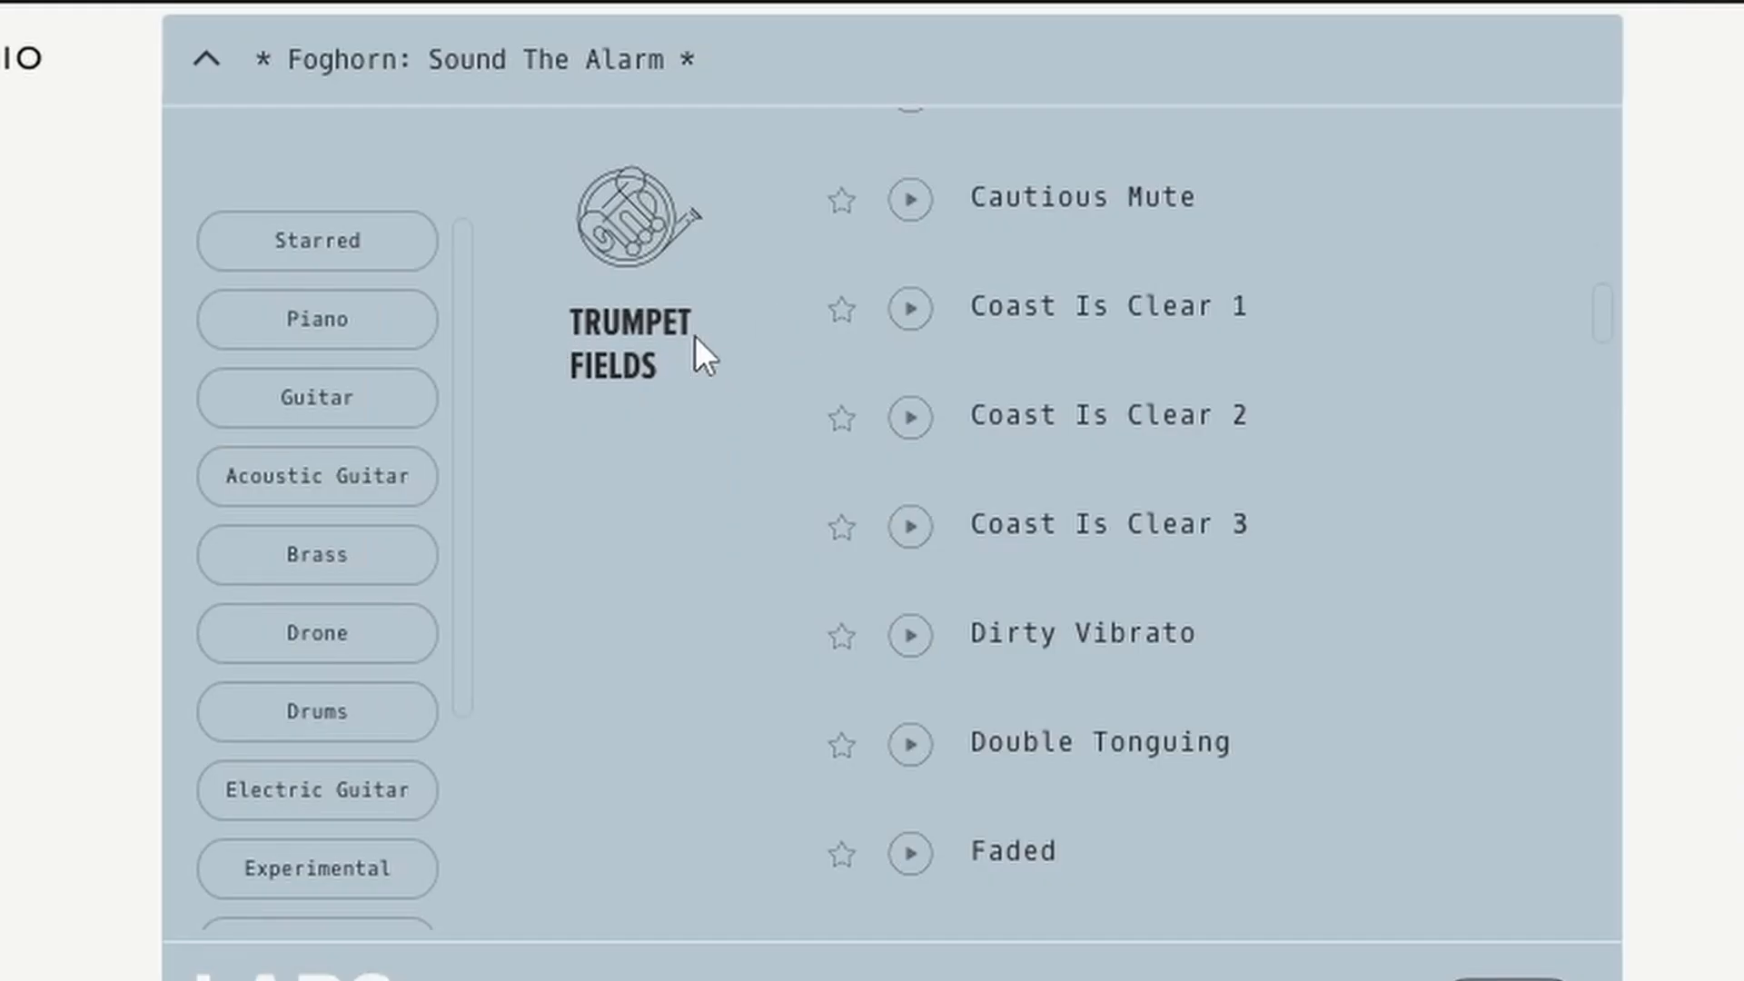
pyautogui.scroll(-10, 930, 385)
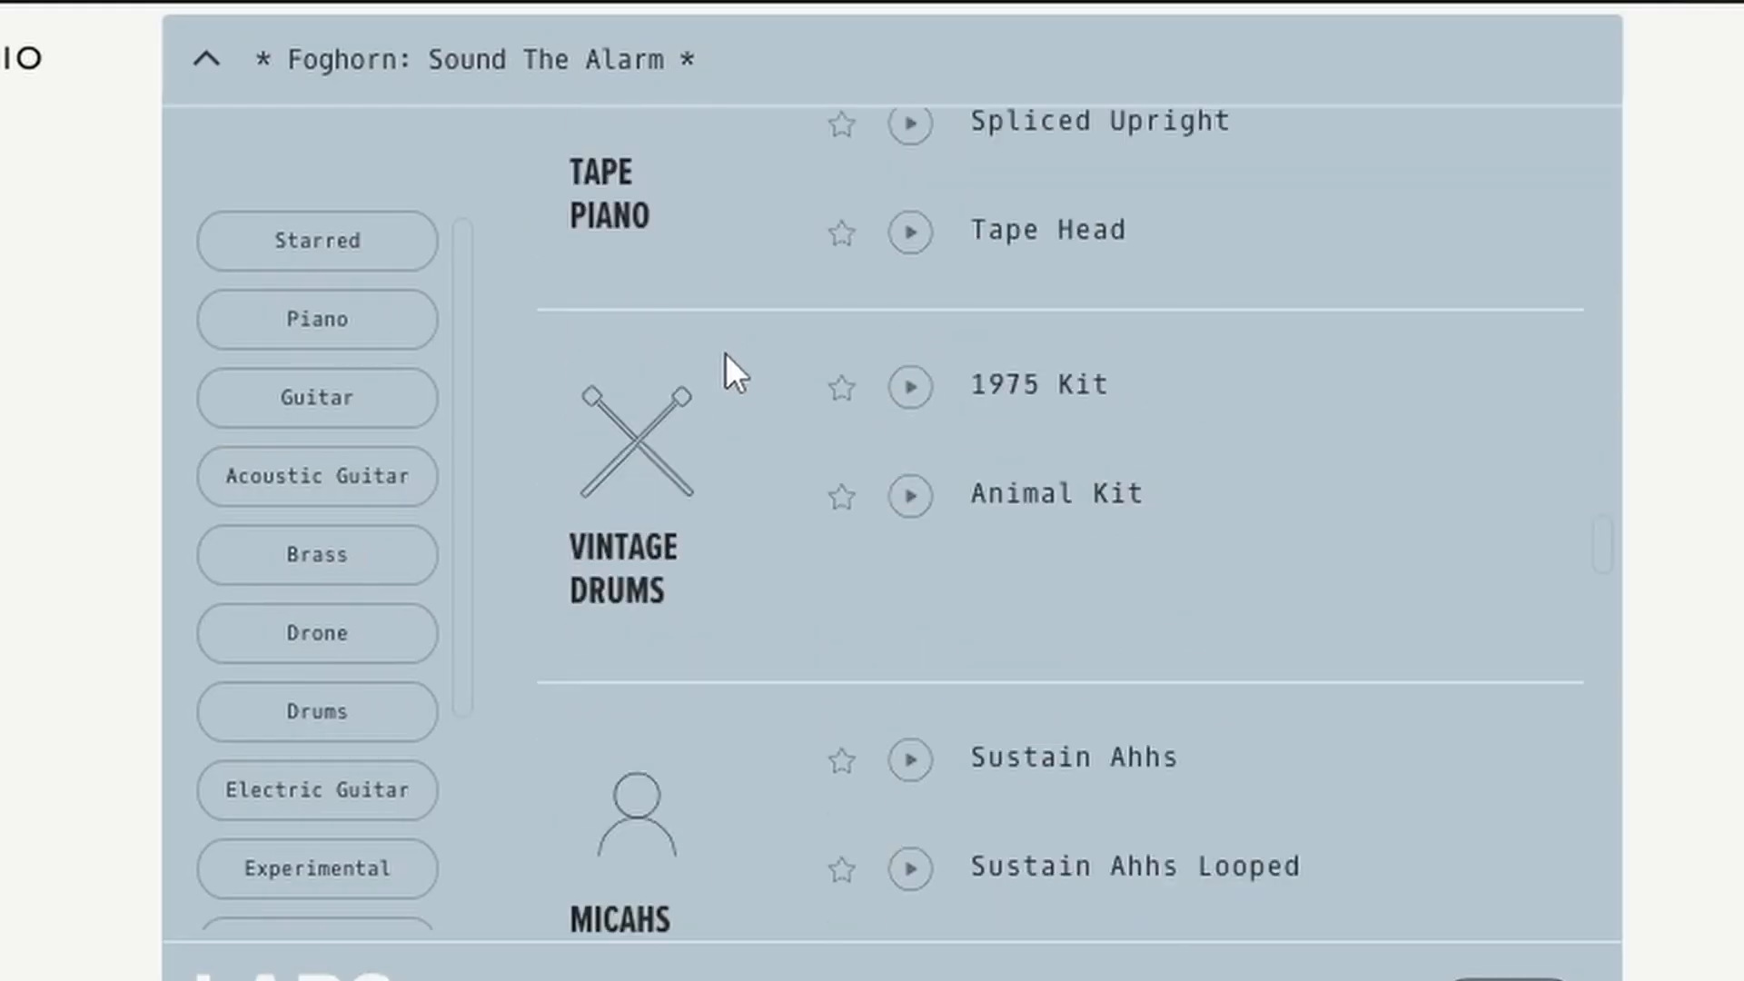
pyautogui.scroll(-8, 727, 359)
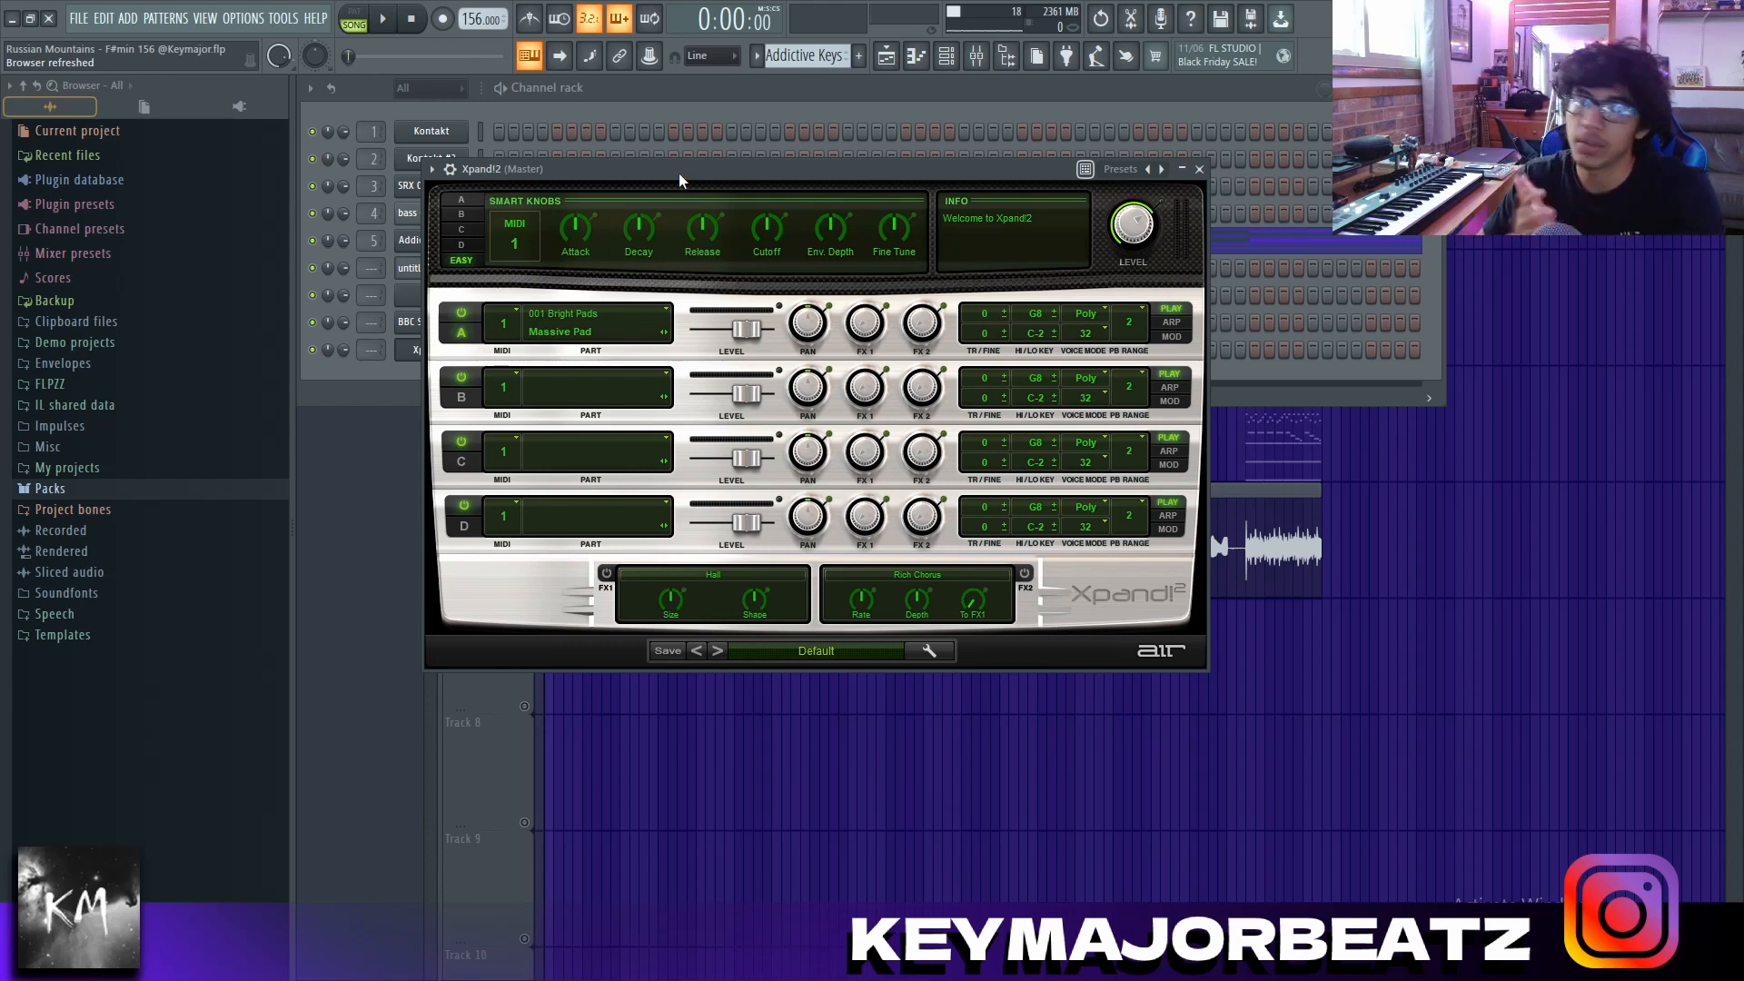
# Browse the Xpand!2 preset categories, including Ethnic and Organs
pyautogui.click(813, 650)
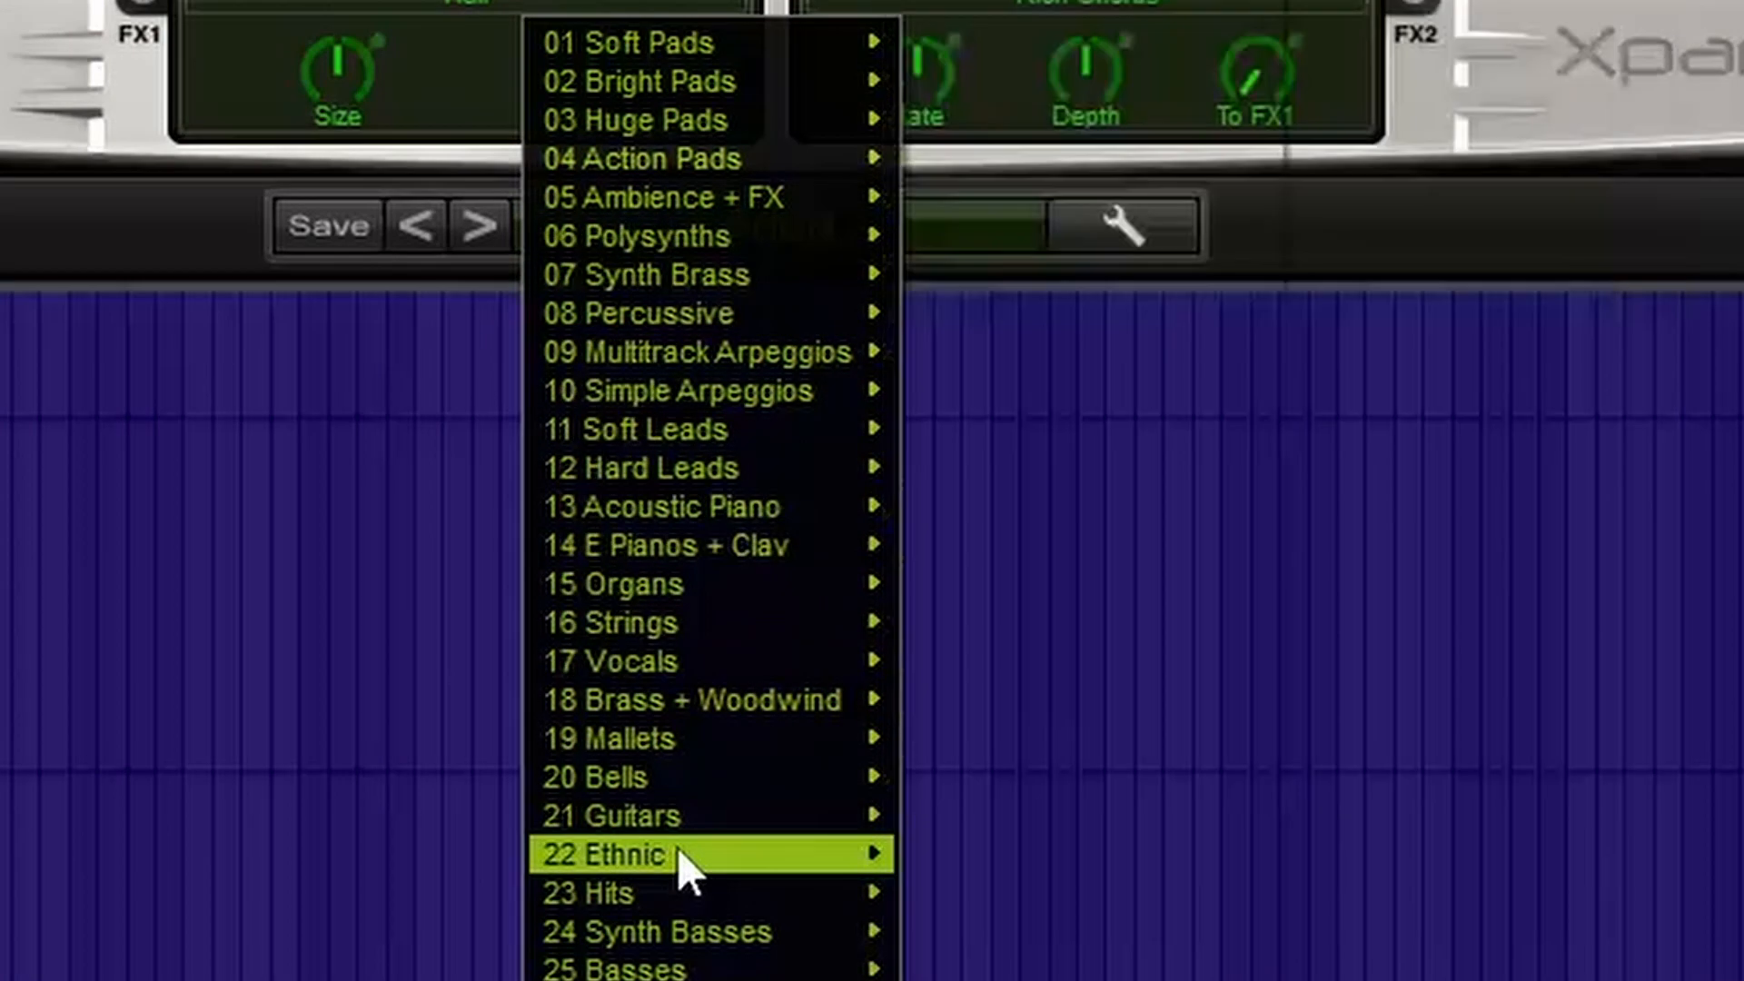
pyautogui.moveTo(686, 872)
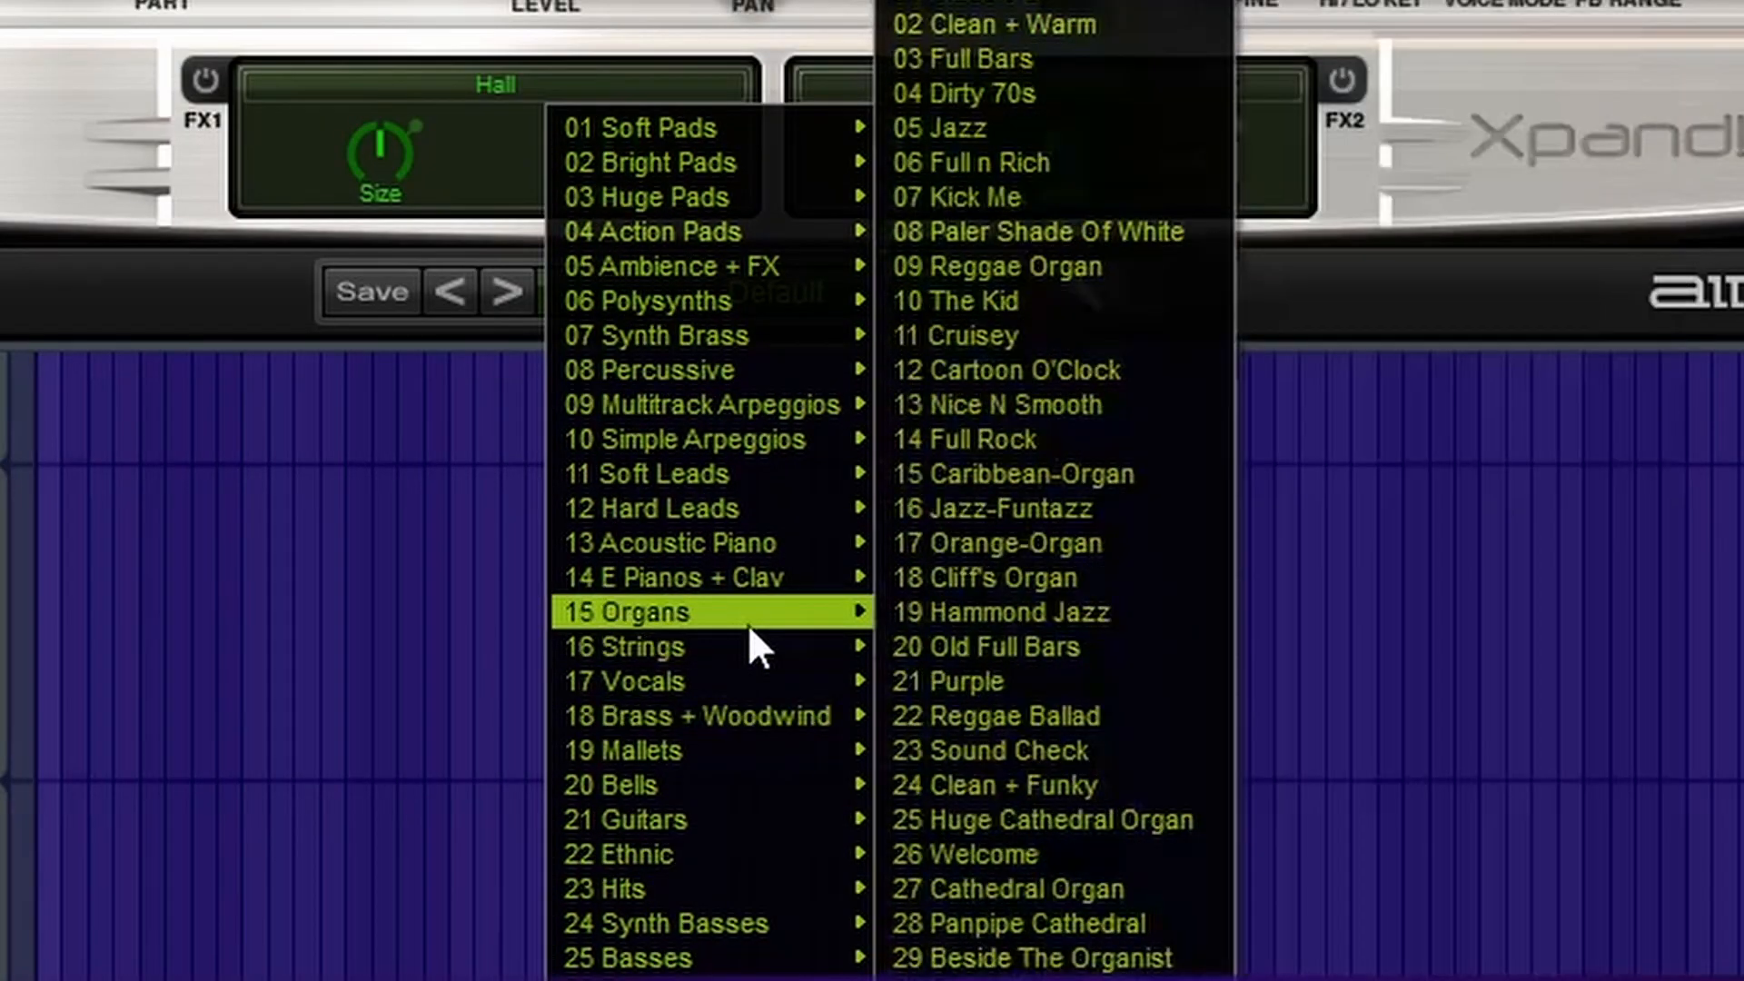
pyautogui.moveTo(722, 662)
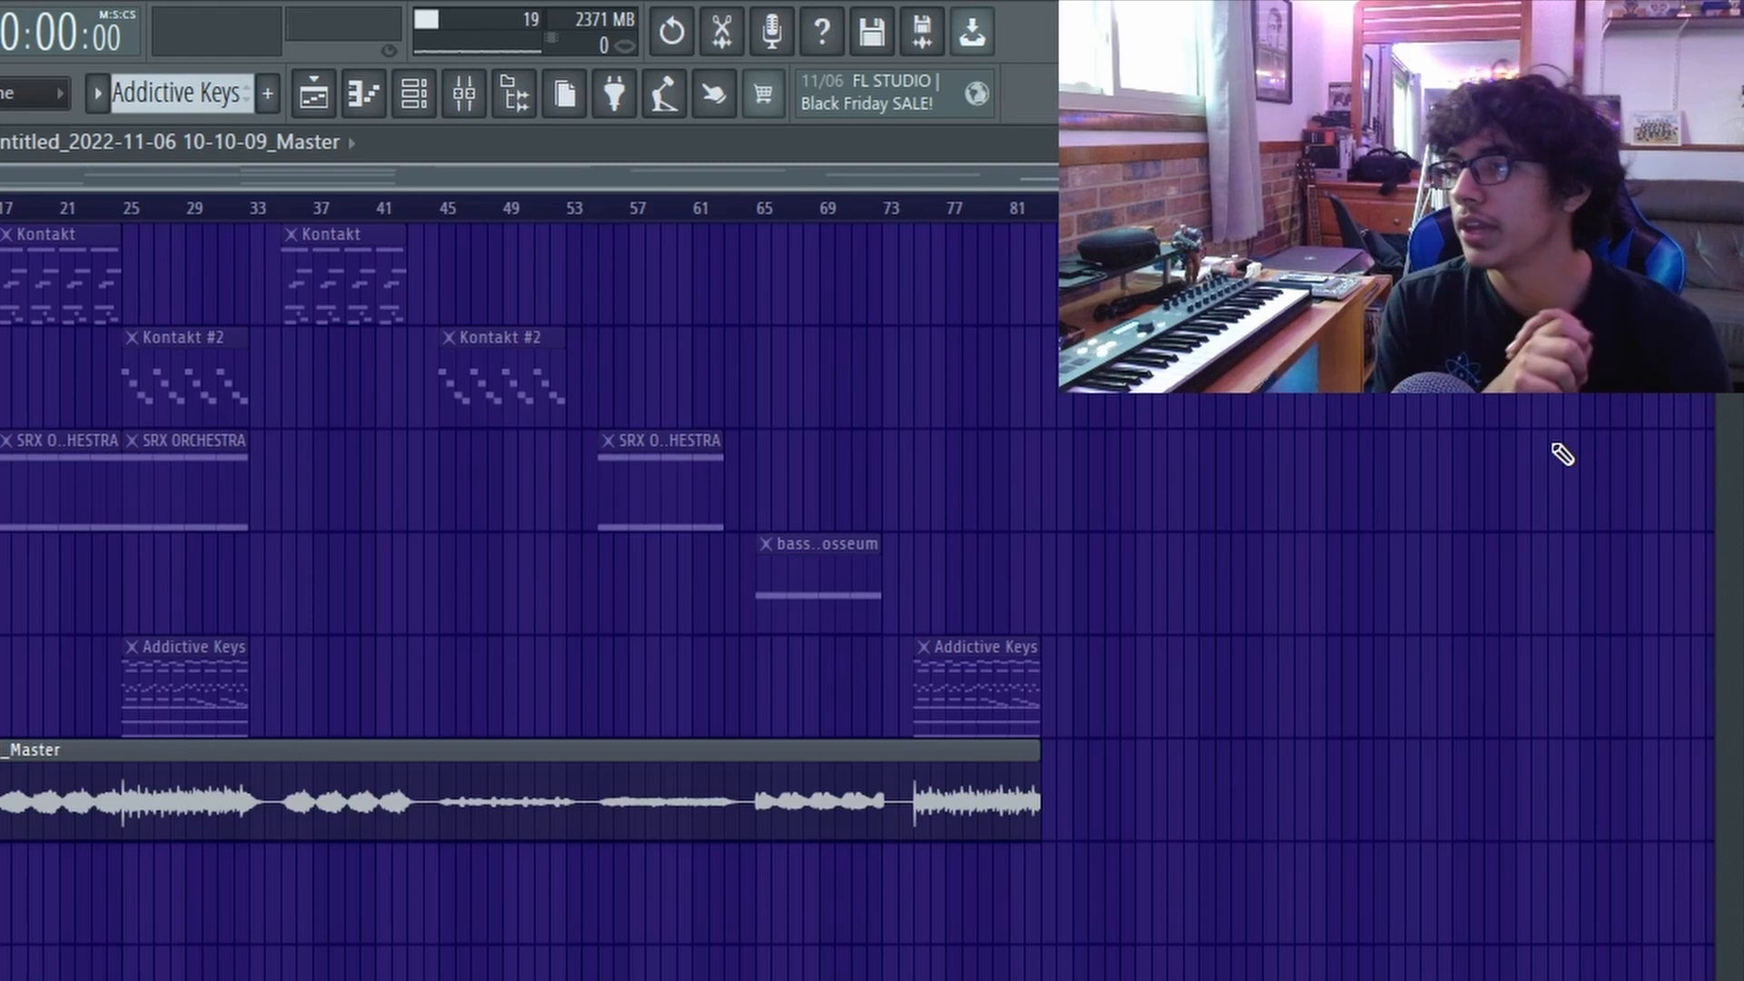